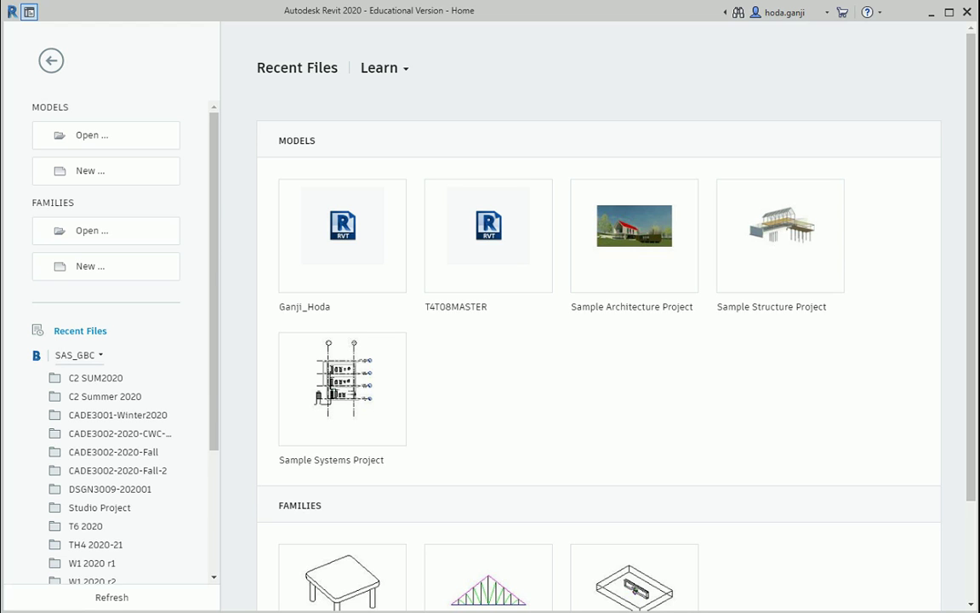
Create a new project from the Architectural Template
{"action": "left_click", "coordinate": [120, 172]}
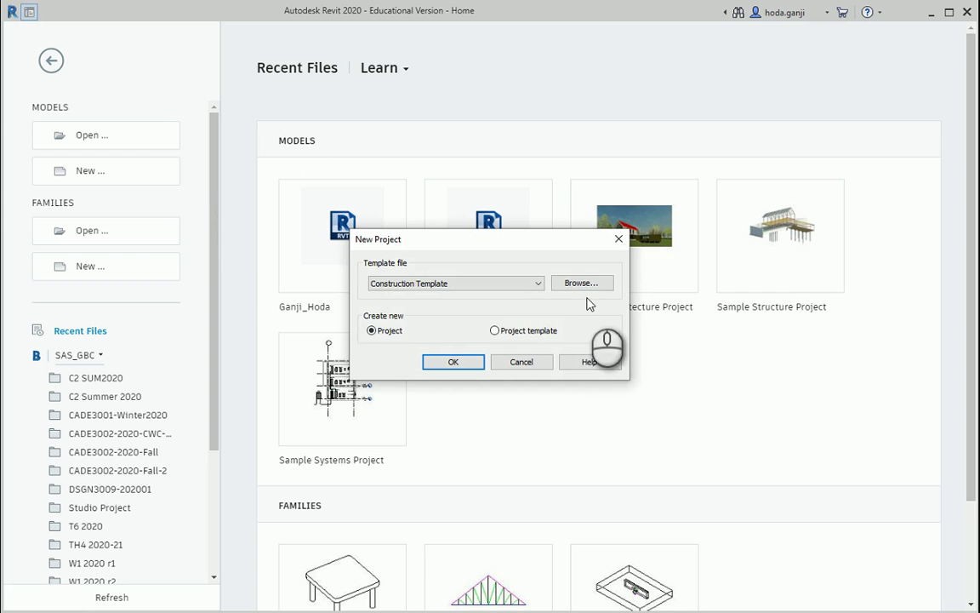
{"action": "left_click", "coordinate": [531, 284]}
{"action": "left_click", "coordinate": [518, 314]}
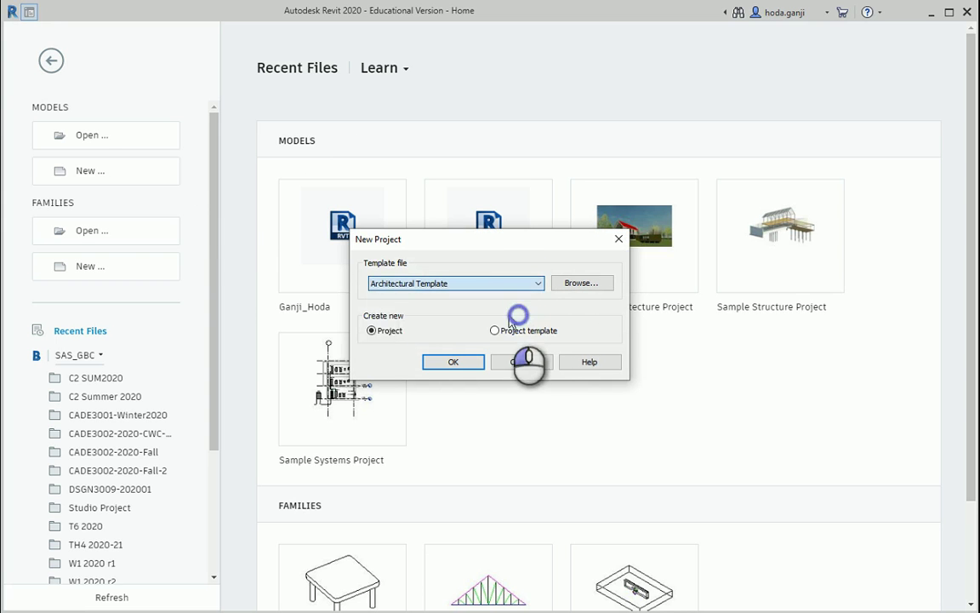
{"action": "left_click", "coordinate": [453, 362]}
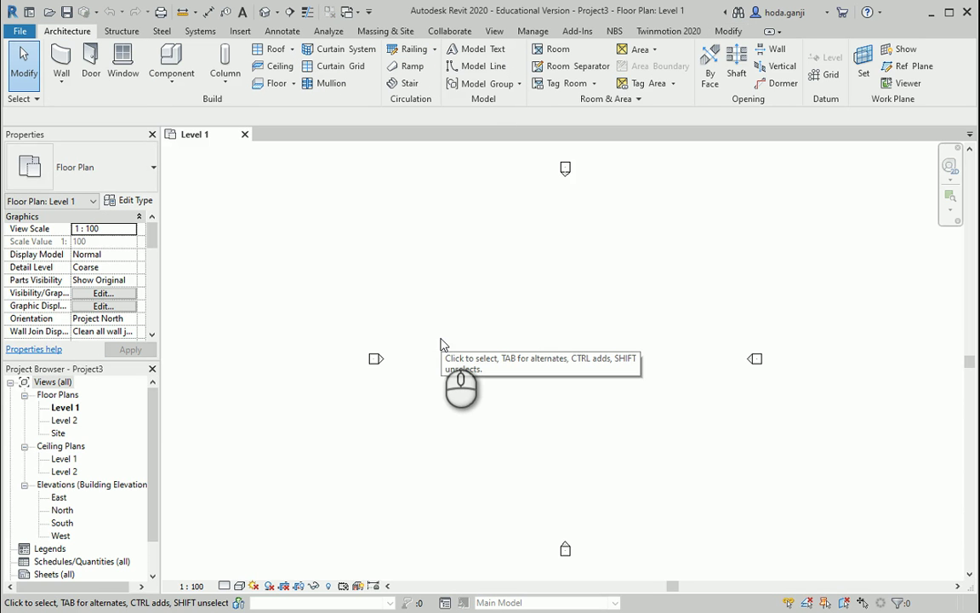
Set the project's length units to meters with 3 decimal places
{"action": "key", "text": "u"}
{"action": "key", "text": "n"}
{"action": "left_click", "coordinate": [532, 209]}
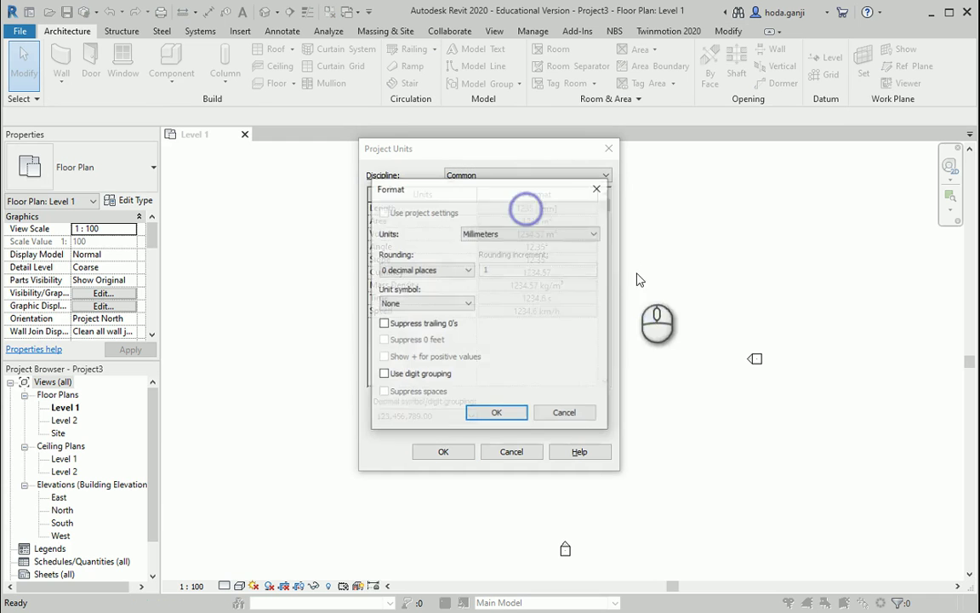
{"action": "left_click", "coordinate": [566, 234]}
{"action": "left_click", "coordinate": [549, 285]}
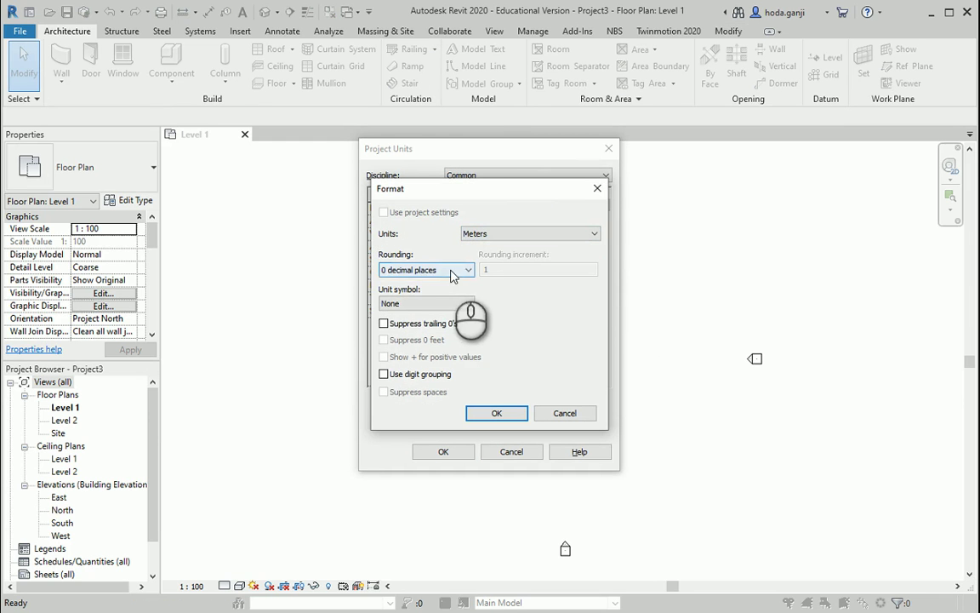
{"action": "left_click", "coordinate": [451, 269]}
{"action": "left_click", "coordinate": [460, 338]}
{"action": "left_click", "coordinate": [496, 414]}
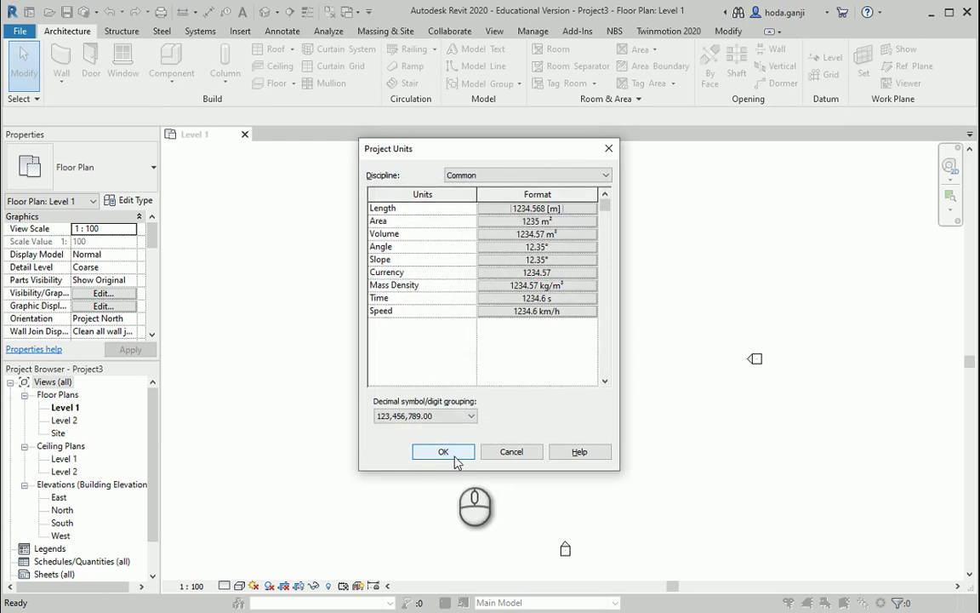
{"action": "left_click", "coordinate": [453, 451]}
Launch Dynamo from Revit and enlarge its window to cover the screen
{"action": "scroll", "coordinate": [243, 346], "scroll_direction": "down", "scroll_amount": 3}
{"action": "scroll", "coordinate": [590, 315], "scroll_direction": "up", "scroll_amount": 2}
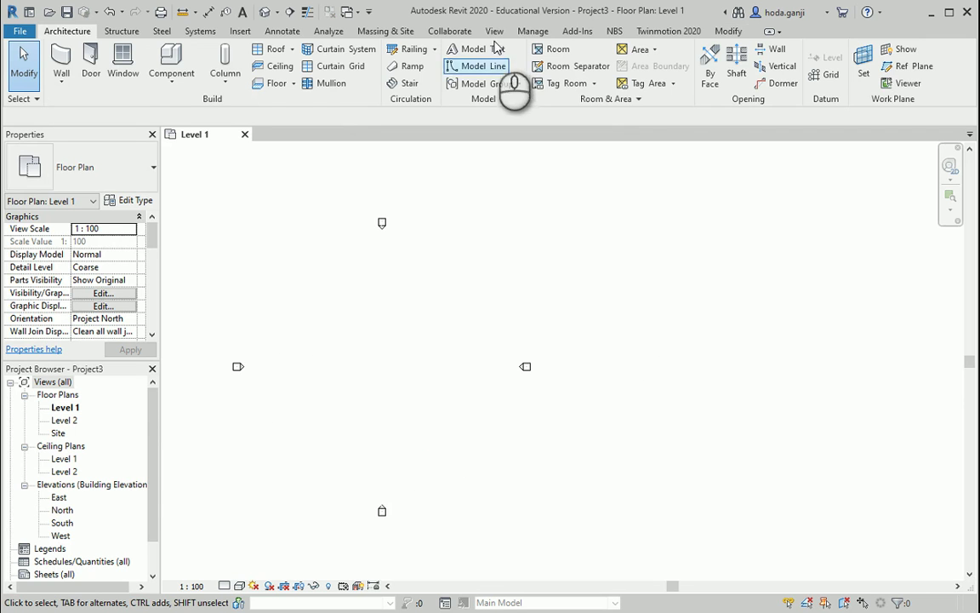
{"action": "left_click", "coordinate": [527, 32]}
{"action": "left_click", "coordinate": [680, 63]}
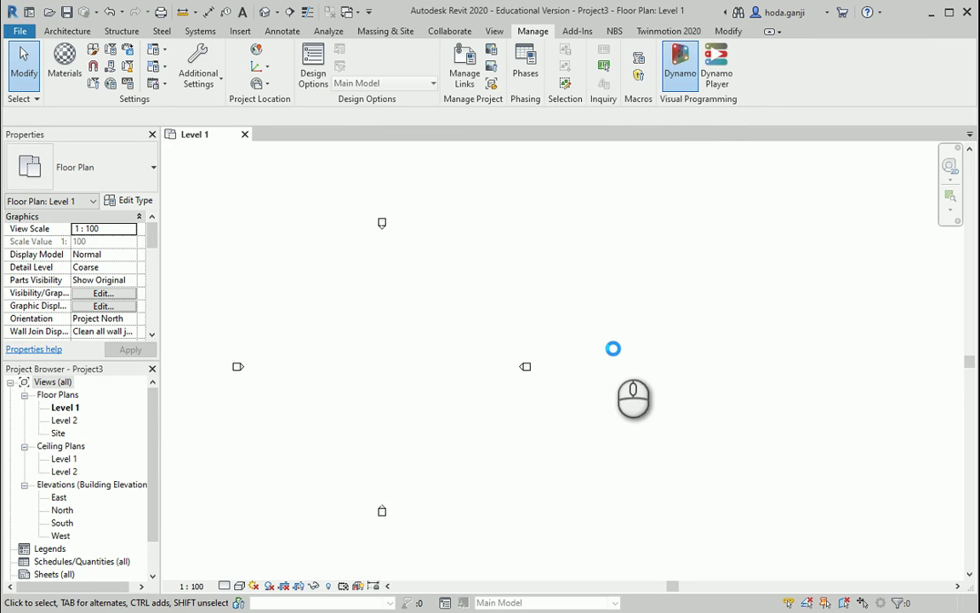
{"action": "left_click_drag", "start_coordinate": [728, 357], "coordinate": [977, 371]}
{"action": "left_click", "coordinate": [302, 201]}
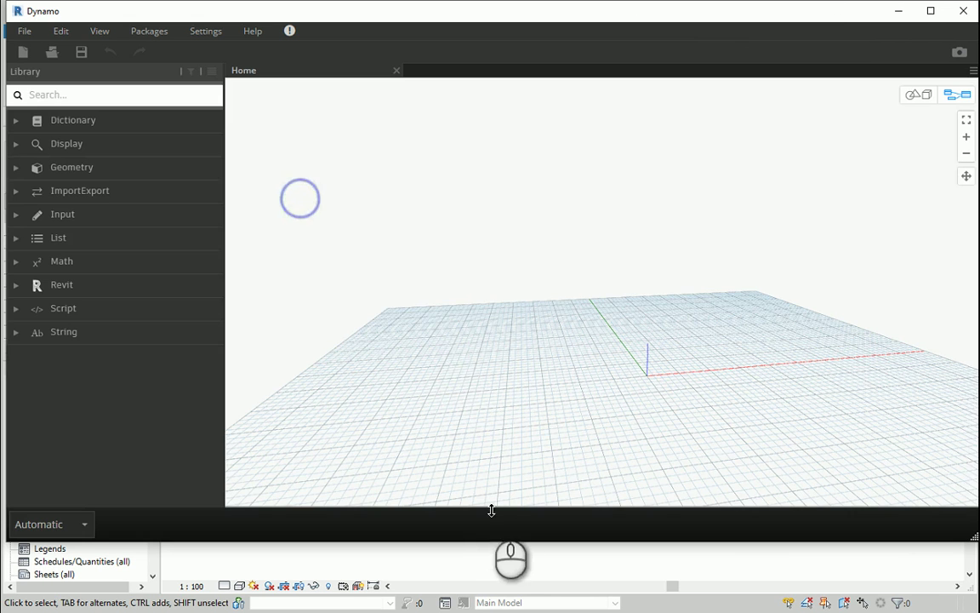
{"action": "double_click", "coordinate": [485, 543]}
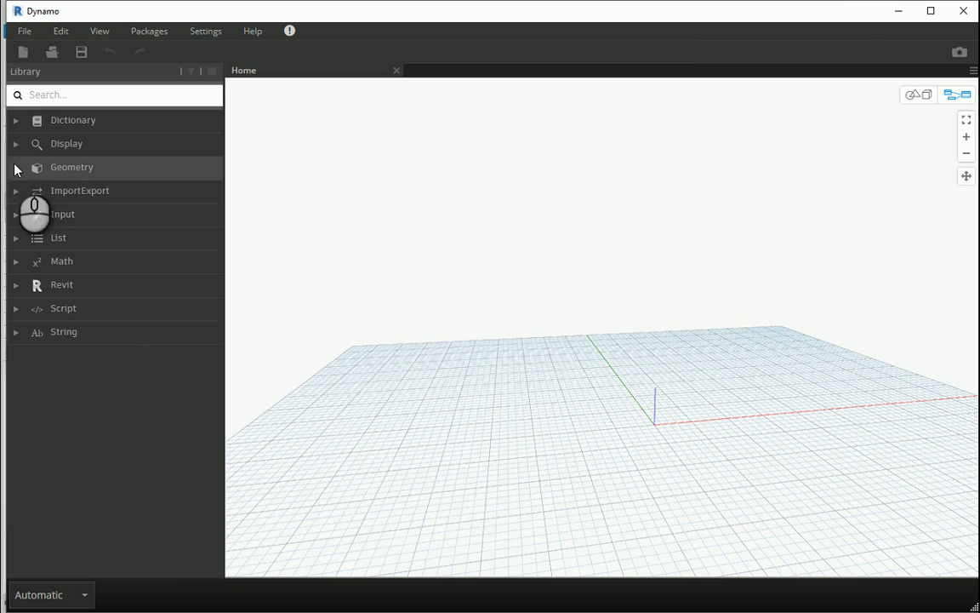
Add a Delaunay.ByParametersOnSurface node from the Tessellation library and place it in the upper area of the graph
{"action": "left_click", "coordinate": [16, 168]}
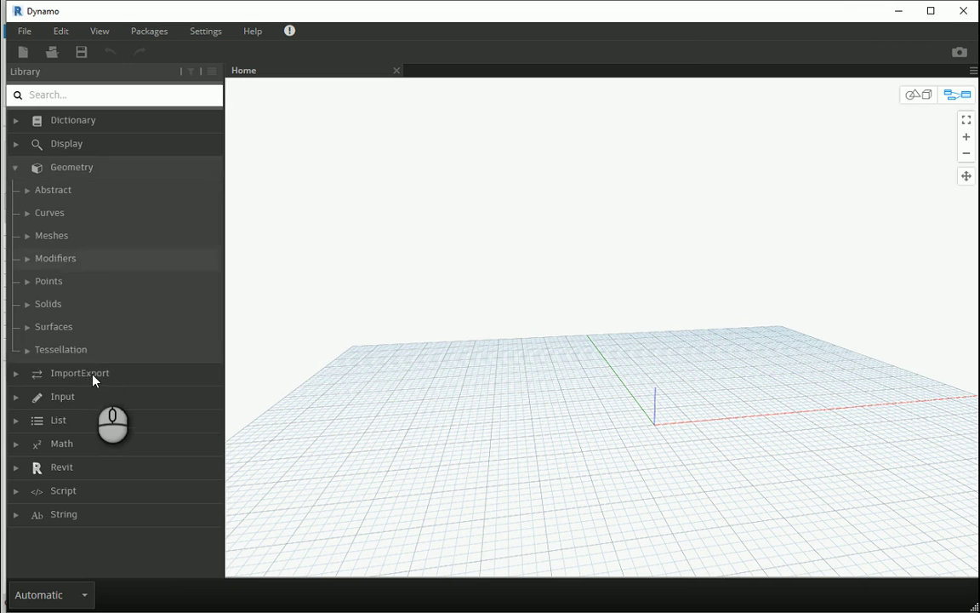
{"action": "left_click", "coordinate": [31, 354]}
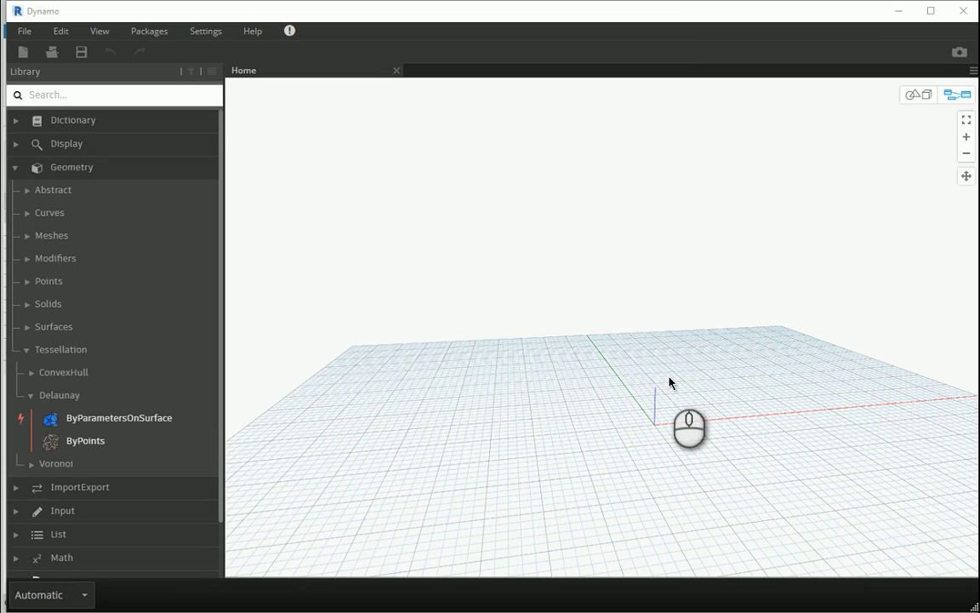
{"action": "left_click", "coordinate": [88, 426]}
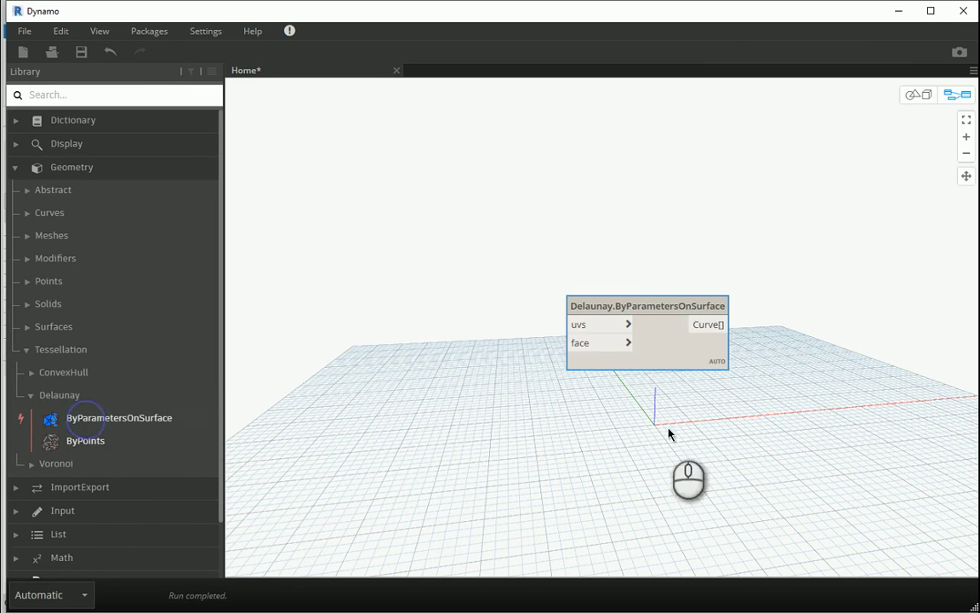
{"action": "left_click_drag", "start_coordinate": [652, 307], "coordinate": [819, 159]}
Examine the 3D background grid around the origin in geometry view and return to the graph view
{"action": "left_click", "coordinate": [921, 96]}
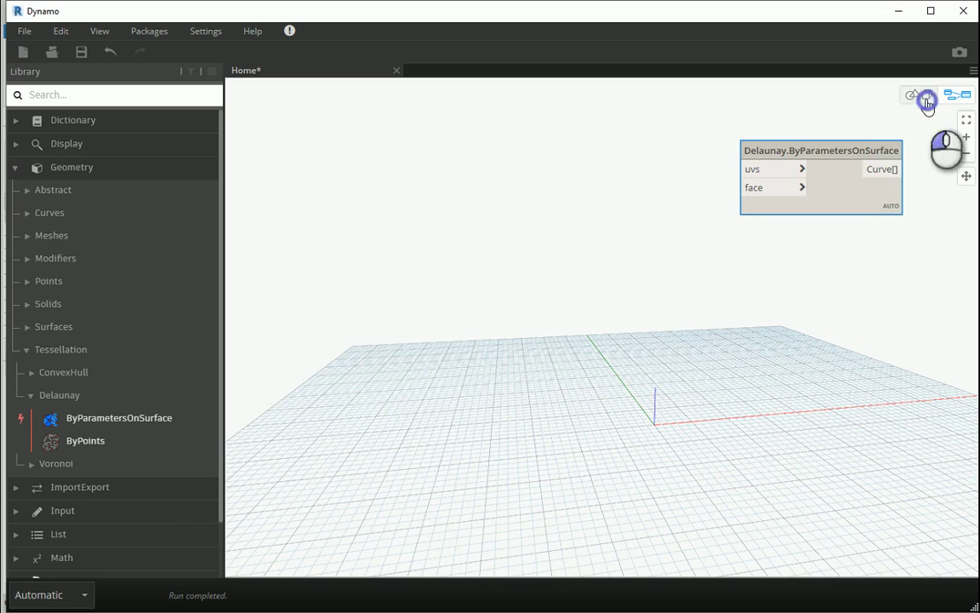
{"action": "scroll", "coordinate": [750, 400], "scroll_direction": "up", "scroll_amount": 3}
{"action": "middle_click_drag", "start_coordinate": [751, 402], "coordinate": [748, 373]}
{"action": "scroll", "coordinate": [738, 380], "scroll_direction": "up", "scroll_amount": 2}
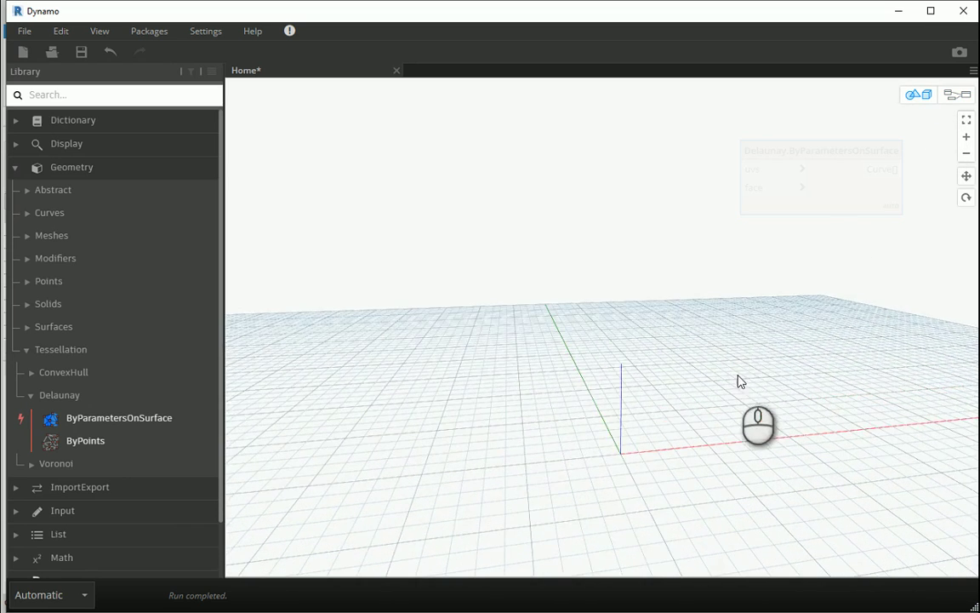
{"action": "right_click_drag", "start_coordinate": [738, 375], "coordinate": [745, 405]}
{"action": "scroll", "coordinate": [694, 399], "scroll_direction": "up", "scroll_amount": 3}
{"action": "left_click_drag", "start_coordinate": [696, 400], "coordinate": [706, 401]}
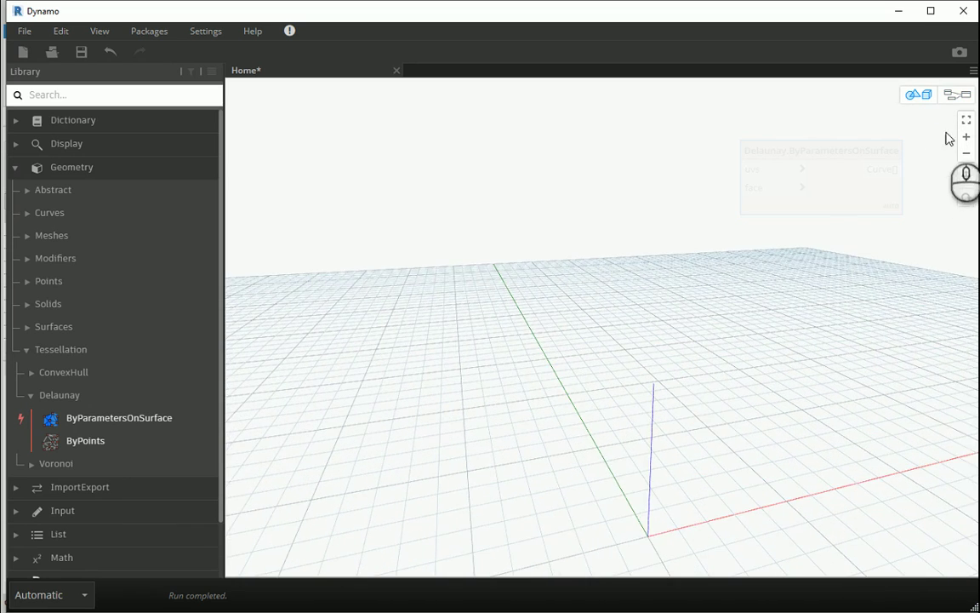
{"action": "left_click", "coordinate": [956, 95]}
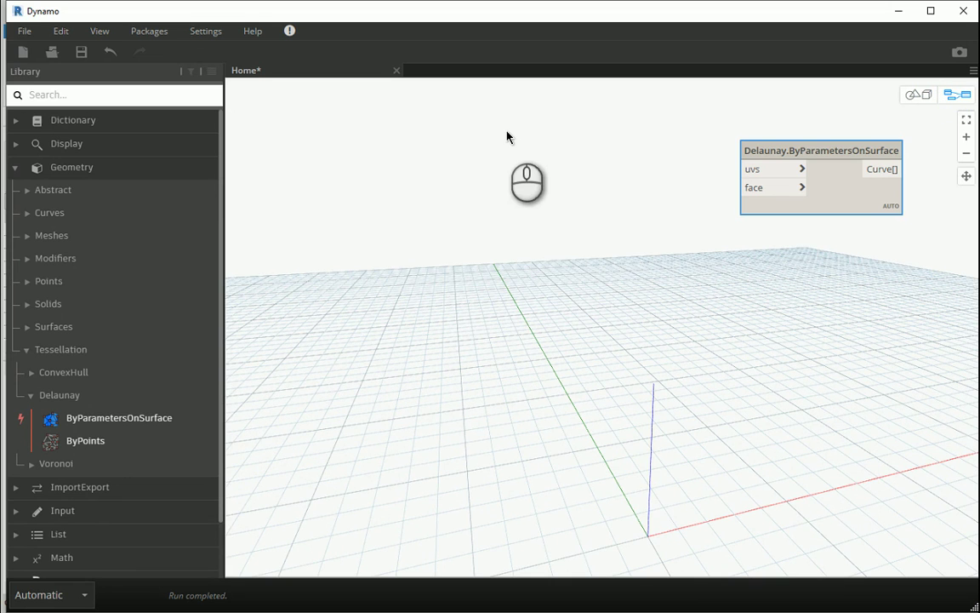
Add a Rectangle.ByWidthLength node with plane, width and length inputs and place it before the Delaunay node
{"action": "right_click", "coordinate": [451, 139]}
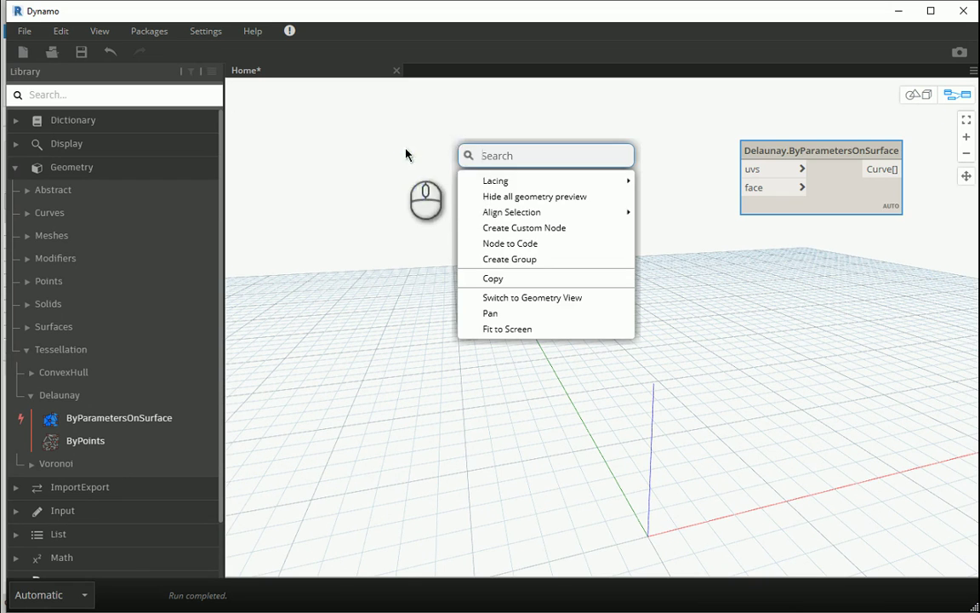
{"action": "left_click", "coordinate": [405, 150]}
{"action": "right_click", "coordinate": [438, 144]}
{"action": "type", "text": "recta"}
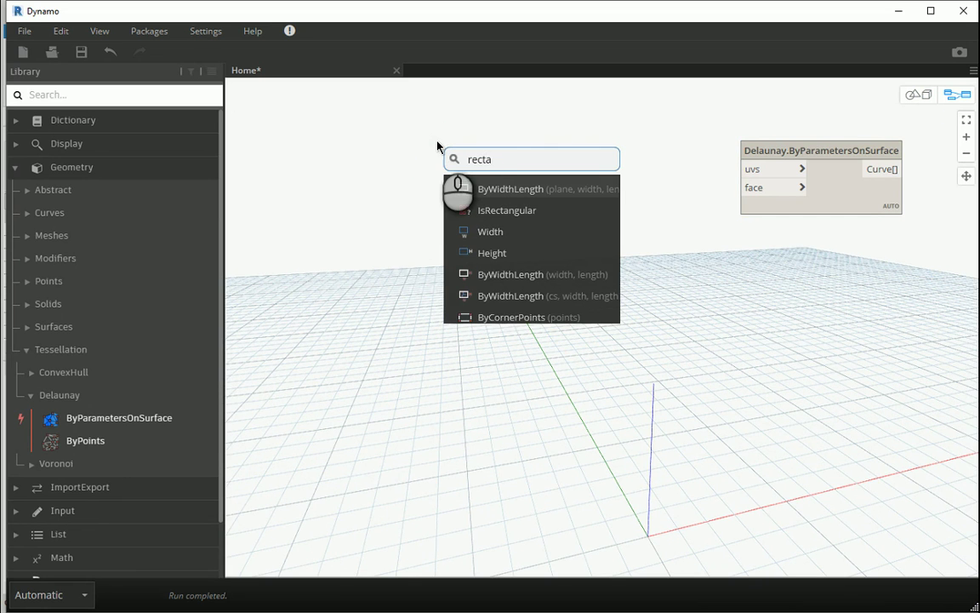
{"action": "type", "text": "ngle"}
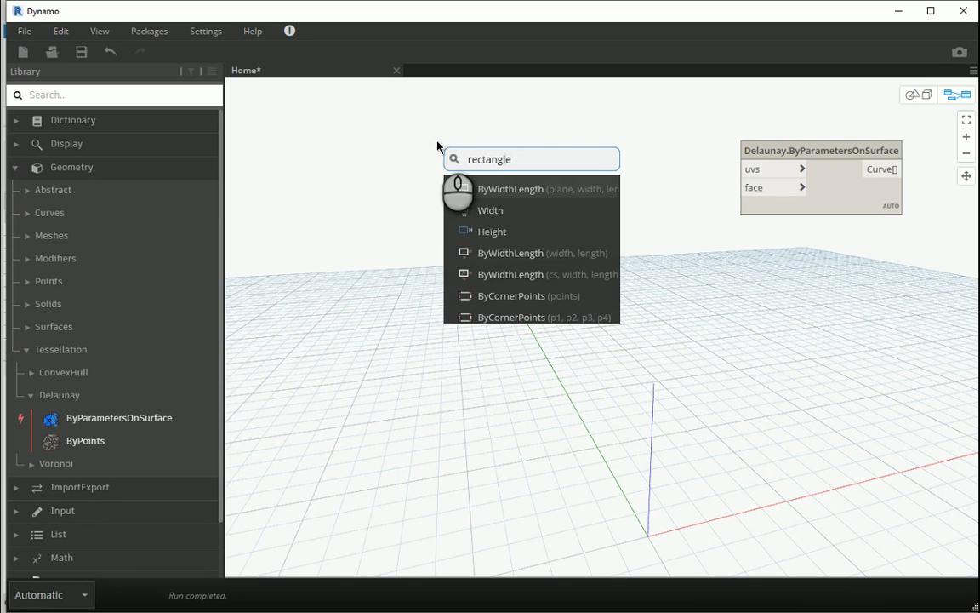
{"action": "left_click", "coordinate": [500, 191]}
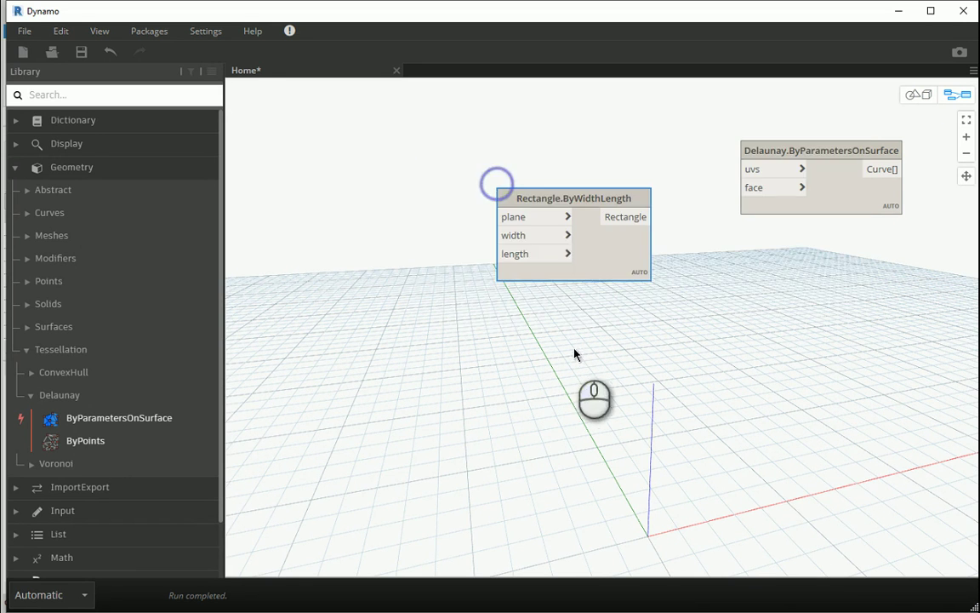
{"action": "left_click_drag", "start_coordinate": [553, 196], "coordinate": [523, 120]}
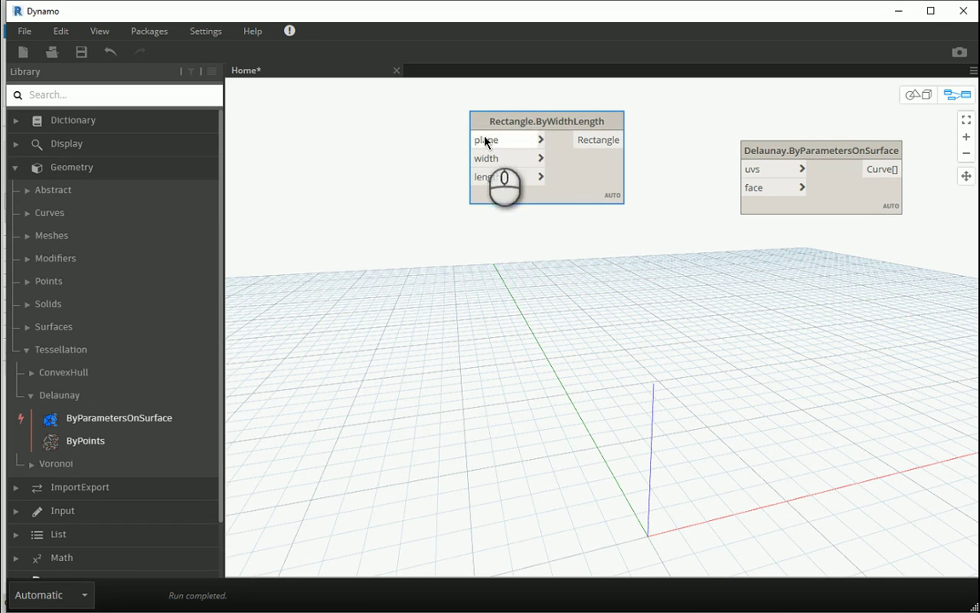
Add a Plane.XZ node and connect it to the plane input of the Rectangle.ByWidthLength node
{"action": "right_click", "coordinate": [403, 131]}
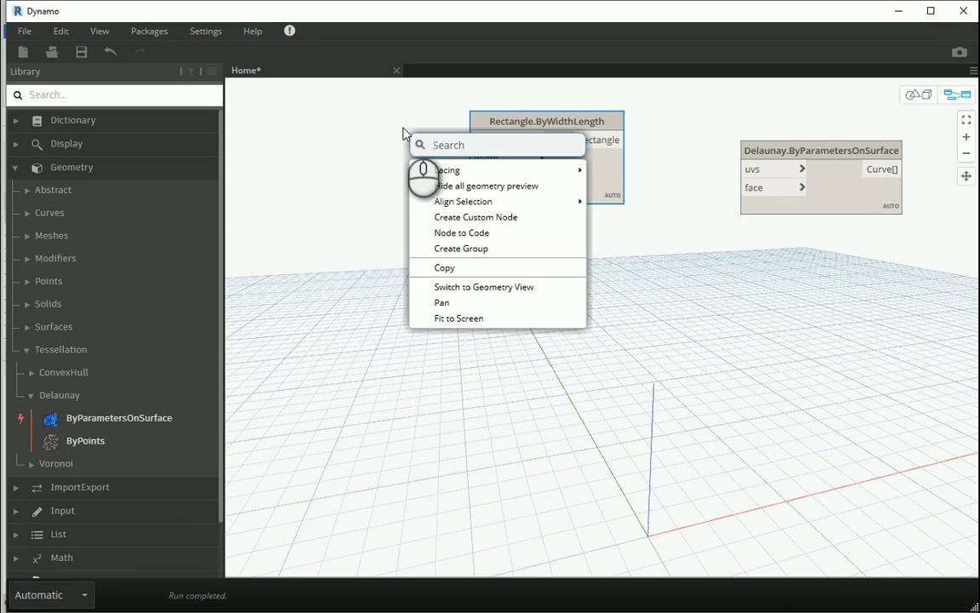
{"action": "type", "text": "XZ"}
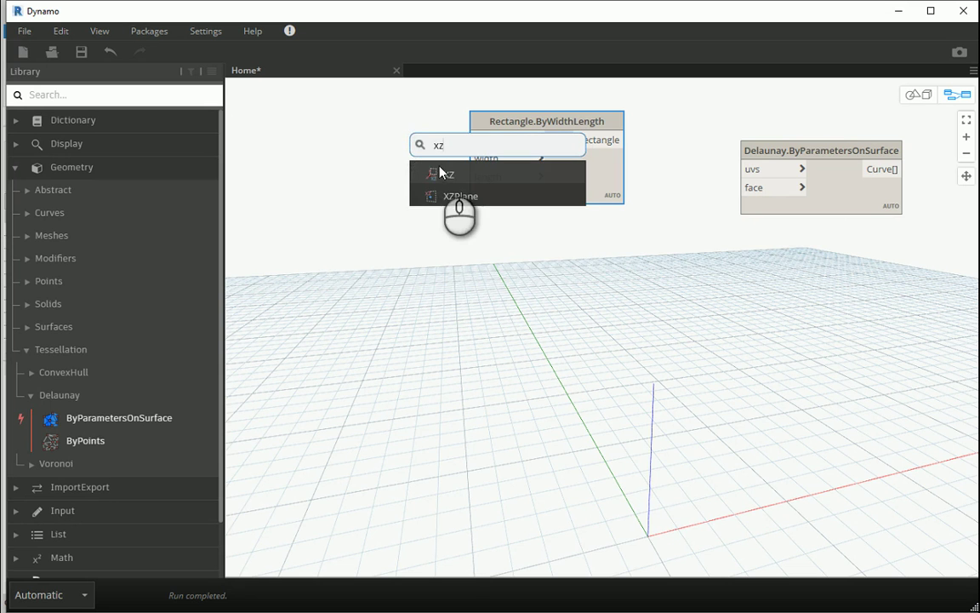
{"action": "left_click", "coordinate": [460, 192]}
{"action": "left_click_drag", "start_coordinate": [473, 183], "coordinate": [391, 119]}
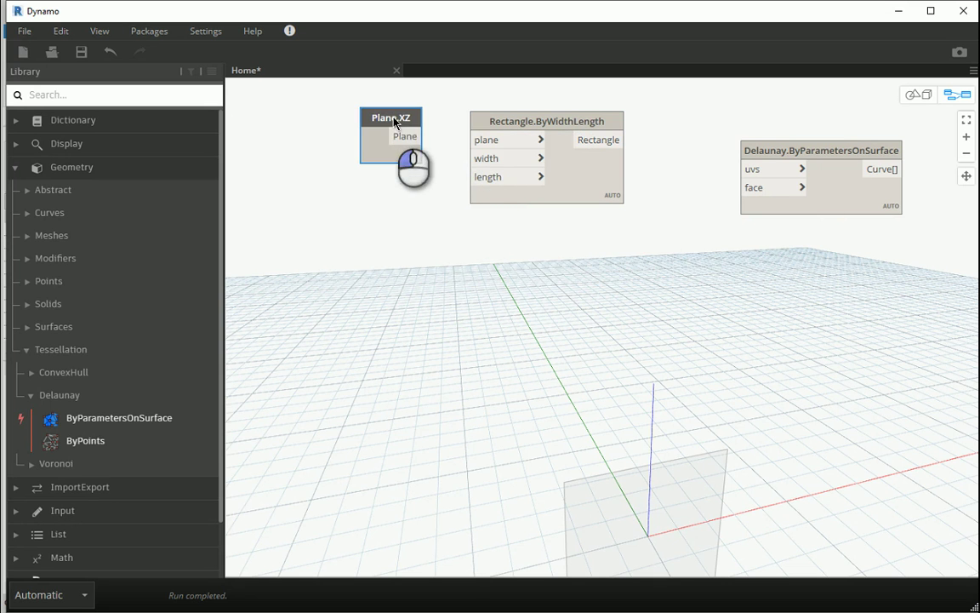
{"action": "left_click", "coordinate": [422, 136]}
{"action": "left_click", "coordinate": [479, 143]}
{"action": "left_click_drag", "start_coordinate": [487, 124], "coordinate": [481, 135]}
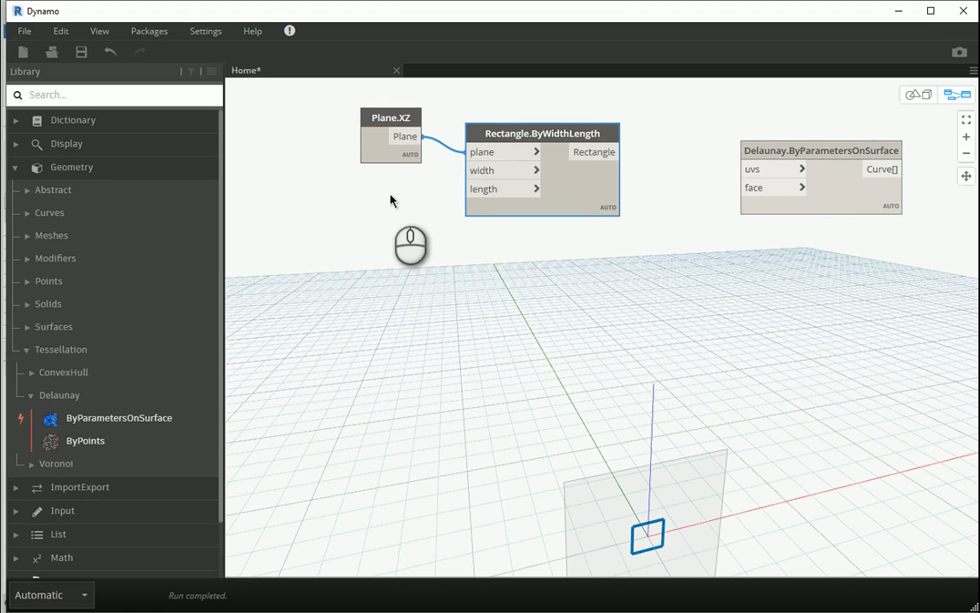
Create a Code Block with the value 5 and connect it to the rectangle's width and length inputs
{"action": "double_click", "coordinate": [393, 196]}
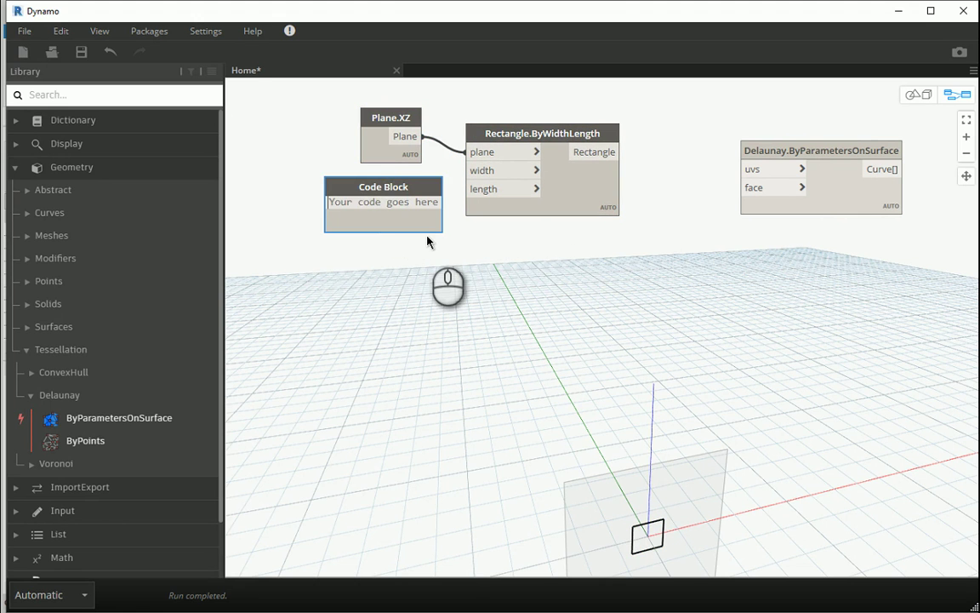
{"action": "type", "text": "5"}
{"action": "left_click", "coordinate": [411, 260]}
{"action": "mouse_move", "coordinate": [377, 202]}
{"action": "left_mouse_down"}
{"action": "mouse_move", "coordinate": [497, 186]}
{"action": "mouse_move", "coordinate": [473, 171]}
{"action": "mouse_move", "coordinate": [487, 191]}
{"action": "mouse_move", "coordinate": [472, 189]}
{"action": "left_mouse_up"}
{"action": "left_click_drag", "start_coordinate": [356, 185], "coordinate": [405, 182]}
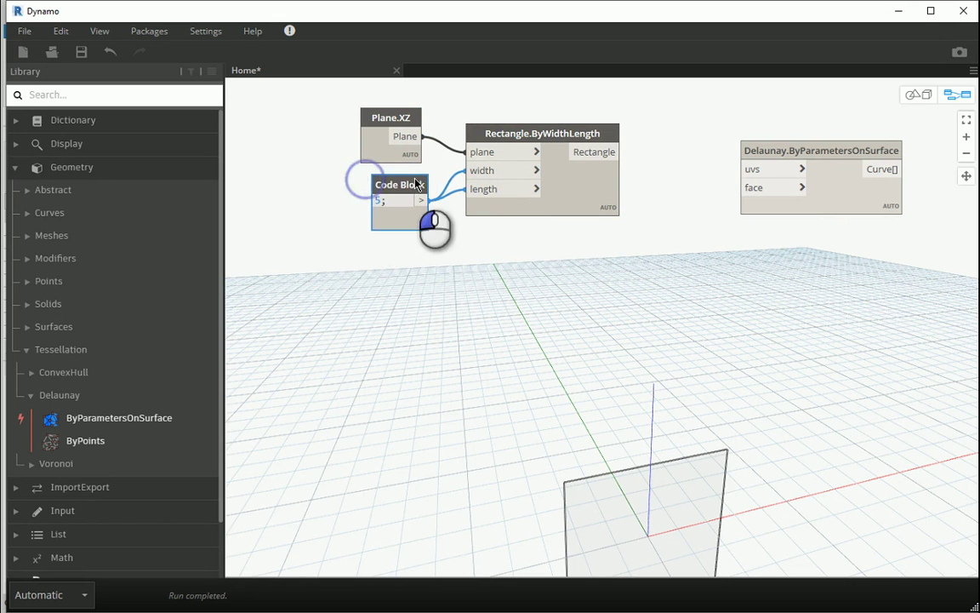
Move the Plane.XZ, Code Block and Rectangle.ByWidthLength nodes together farther away from the Delaunay node
{"action": "left_click", "coordinate": [565, 132]}
{"action": "left_click", "coordinate": [917, 93]}
{"action": "left_click_drag", "start_coordinate": [783, 300], "coordinate": [695, 368]}
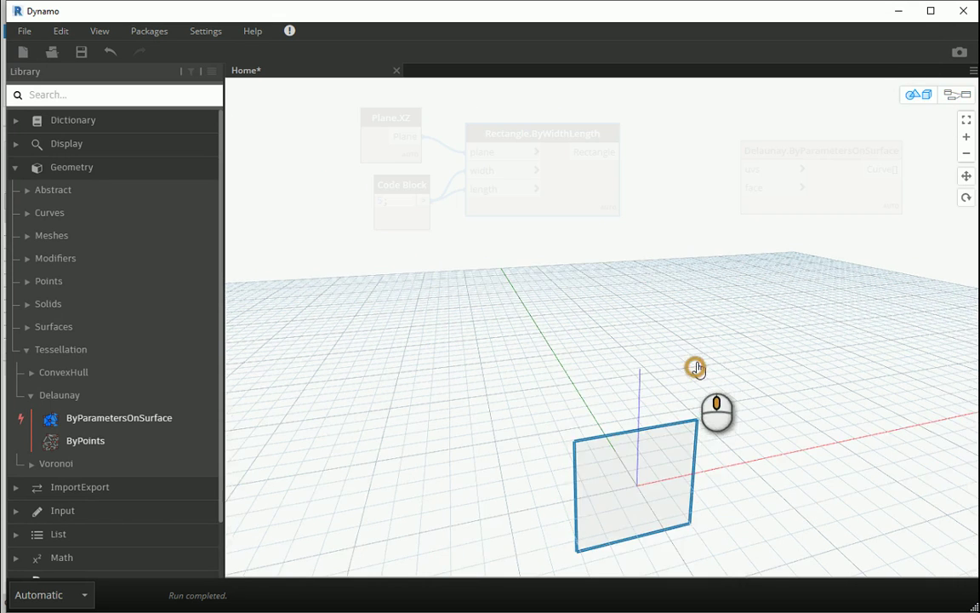
{"action": "middle_click_drag", "start_coordinate": [695, 367], "coordinate": [685, 350]}
{"action": "scroll", "coordinate": [685, 350], "scroll_direction": "up", "scroll_amount": 3}
{"action": "left_click", "coordinate": [957, 94]}
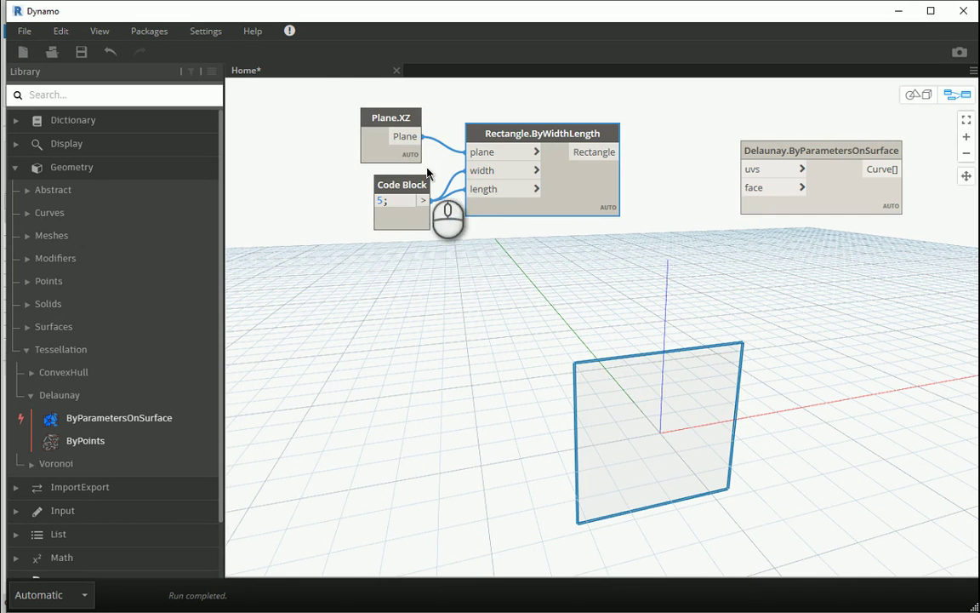
{"action": "left_click_drag", "start_coordinate": [514, 241], "coordinate": [371, 102]}
{"action": "left_click_drag", "start_coordinate": [527, 138], "coordinate": [458, 128]}
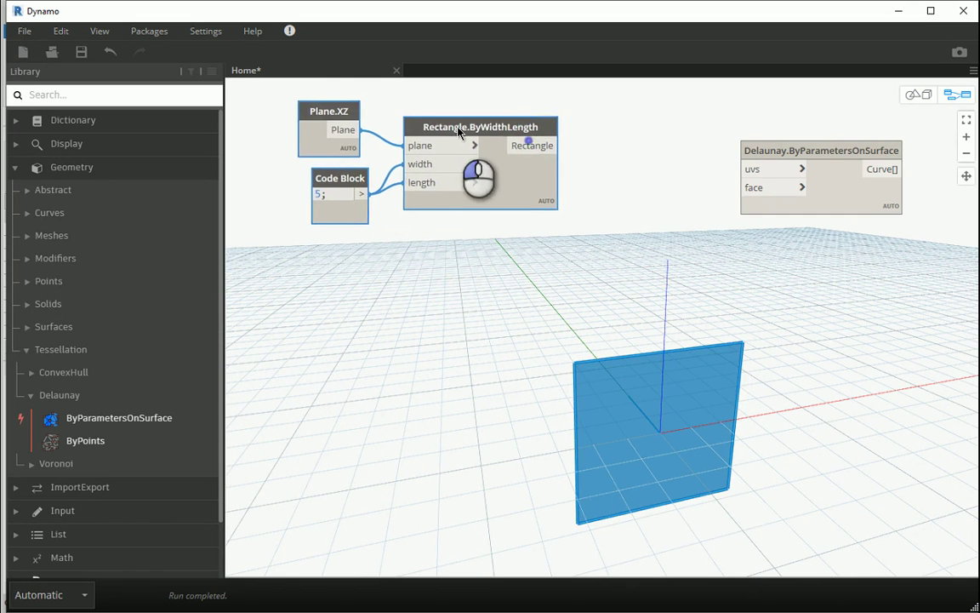
{"action": "left_click", "coordinate": [468, 218]}
Turn off the Plane.XZ node's preview and move the rectangle and Code Block nodes into a tighter layout
{"action": "left_click", "coordinate": [328, 112]}
{"action": "right_click", "coordinate": [330, 114]}
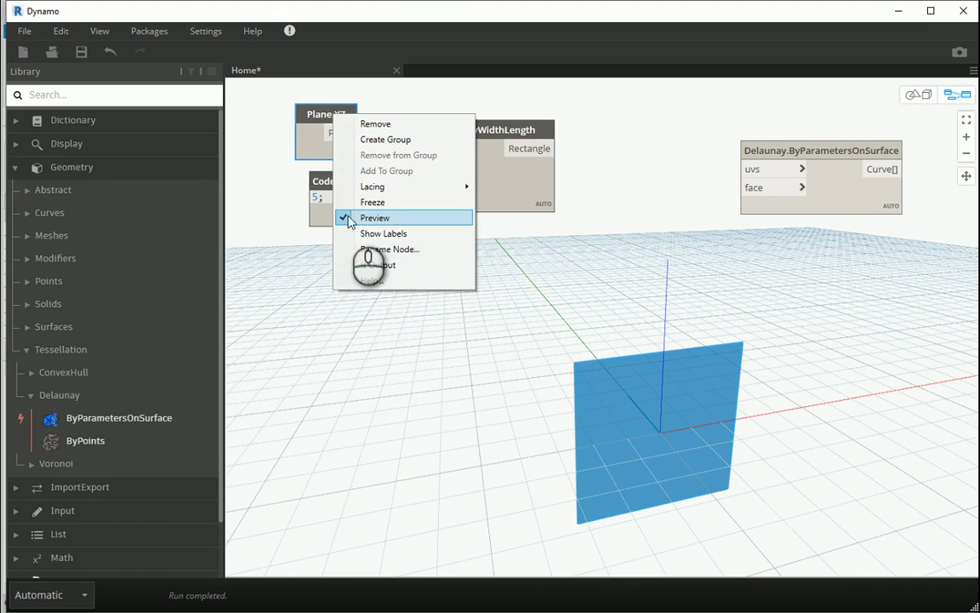
{"action": "left_click", "coordinate": [374, 218]}
{"action": "left_click_drag", "start_coordinate": [480, 131], "coordinate": [456, 126]}
{"action": "left_click_drag", "start_coordinate": [348, 179], "coordinate": [341, 175]}
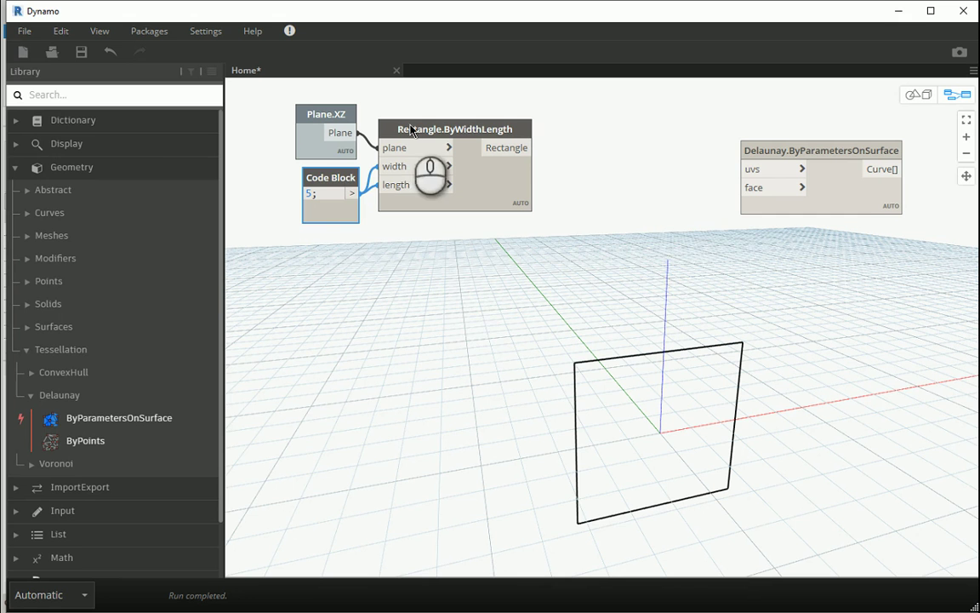
Add a Surface.ByPatch node between the rectangle and Delaunay nodes
{"action": "right_click", "coordinate": [577, 152]}
{"action": "type", "text": "pa"}
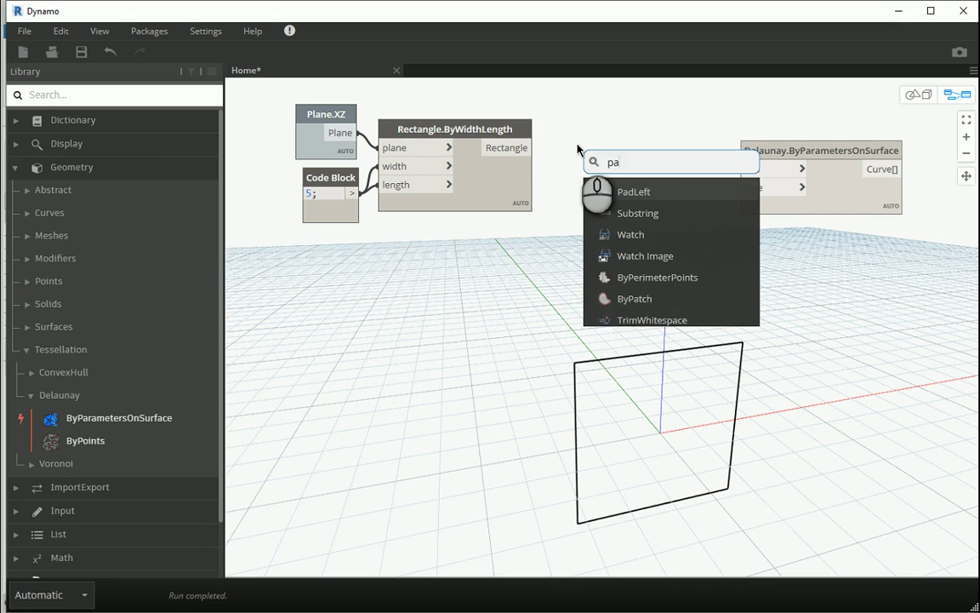
{"action": "type", "text": "tch"}
{"action": "left_click", "coordinate": [651, 212]}
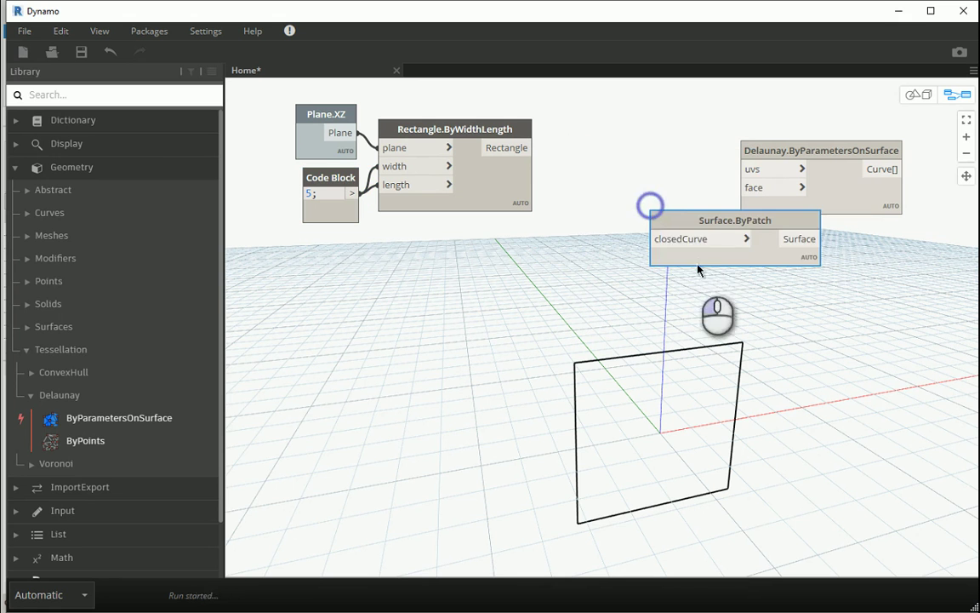
Place the Surface.ByPatch node beside the rectangle node, connect Rectangle to closedCurve, and space the Delaunay node farther away
{"action": "left_click_drag", "start_coordinate": [685, 226], "coordinate": [583, 140]}
{"action": "left_click_drag", "start_coordinate": [521, 148], "coordinate": [566, 157]}
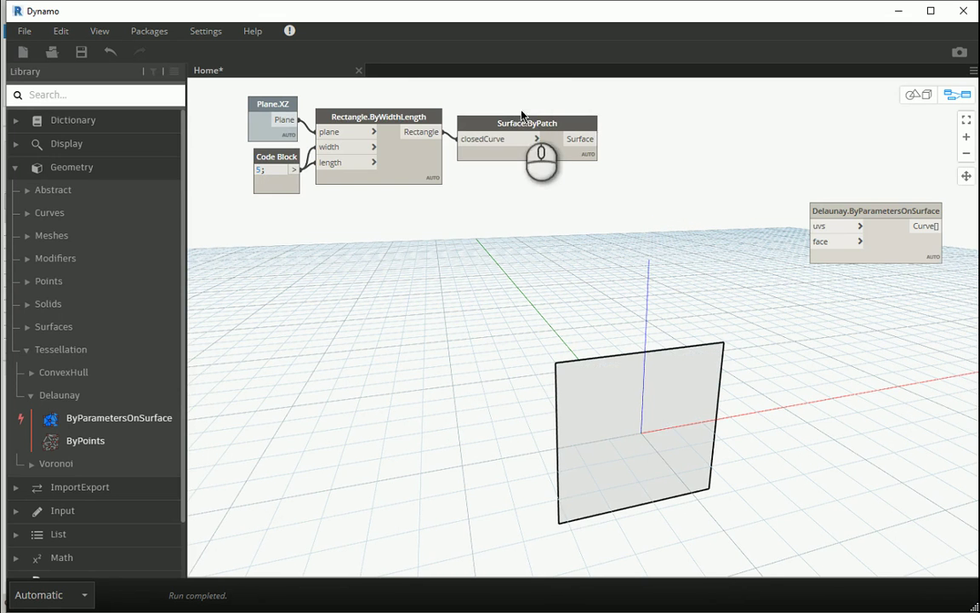
{"action": "left_click", "coordinate": [522, 115]}
{"action": "middle_click_drag", "start_coordinate": [480, 146], "coordinate": [438, 172]}
{"action": "left_click", "coordinate": [482, 228]}
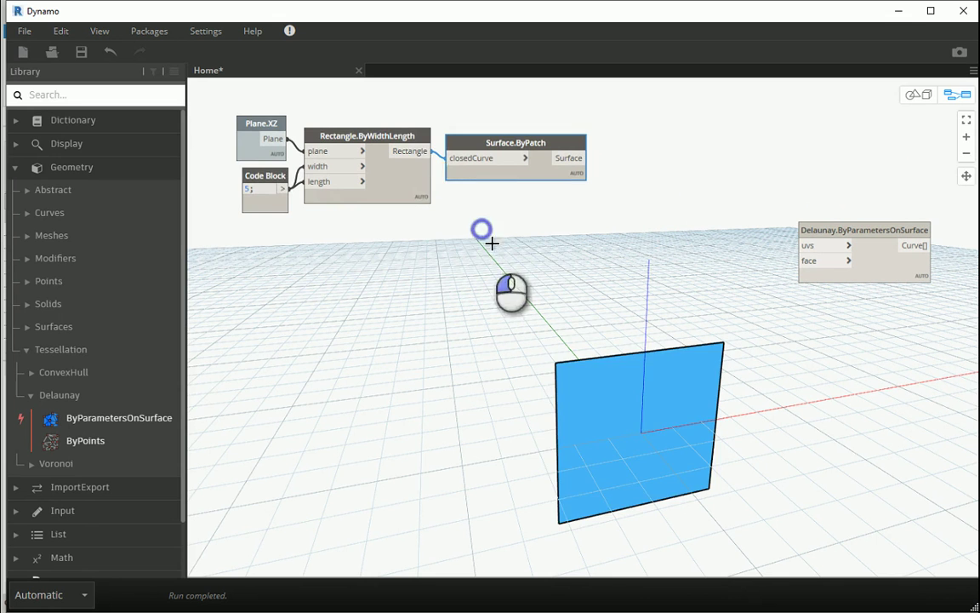
Group the Plane.XZ, Code Block, Rectangle.ByWidthLength and Surface.ByPatch nodes under the title "Wall Surface"
{"action": "left_click_drag", "start_coordinate": [560, 265], "coordinate": [212, 111]}
{"action": "right_click", "coordinate": [417, 137]}
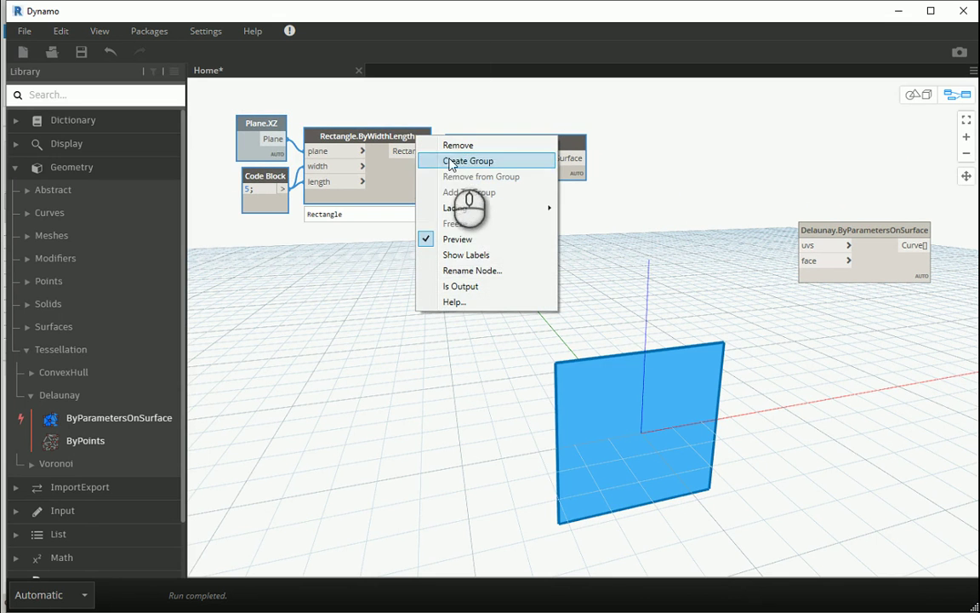
{"action": "left_click", "coordinate": [443, 161]}
{"action": "left_click", "coordinate": [331, 96]}
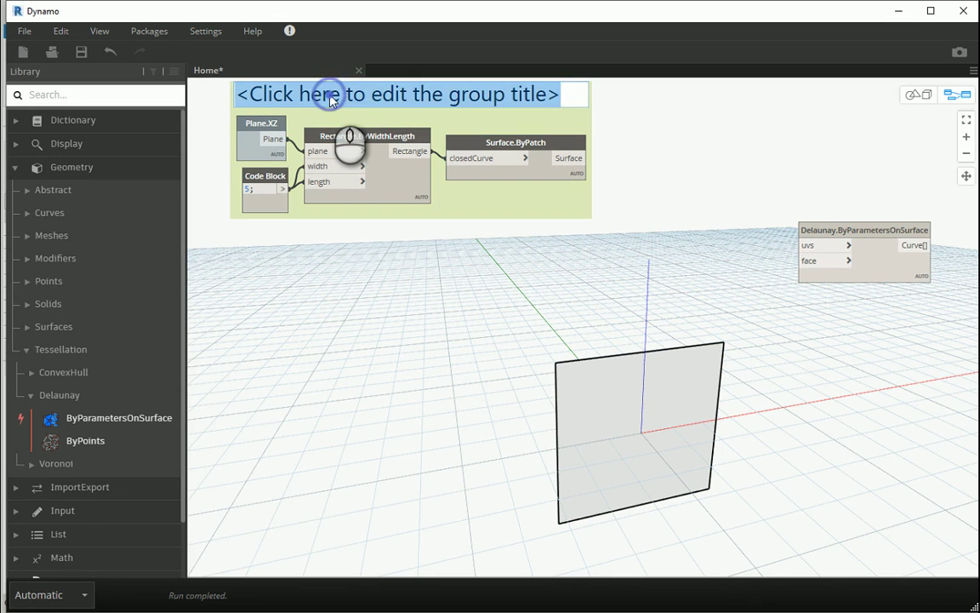
{"action": "type", "text": "Wall Surface"}
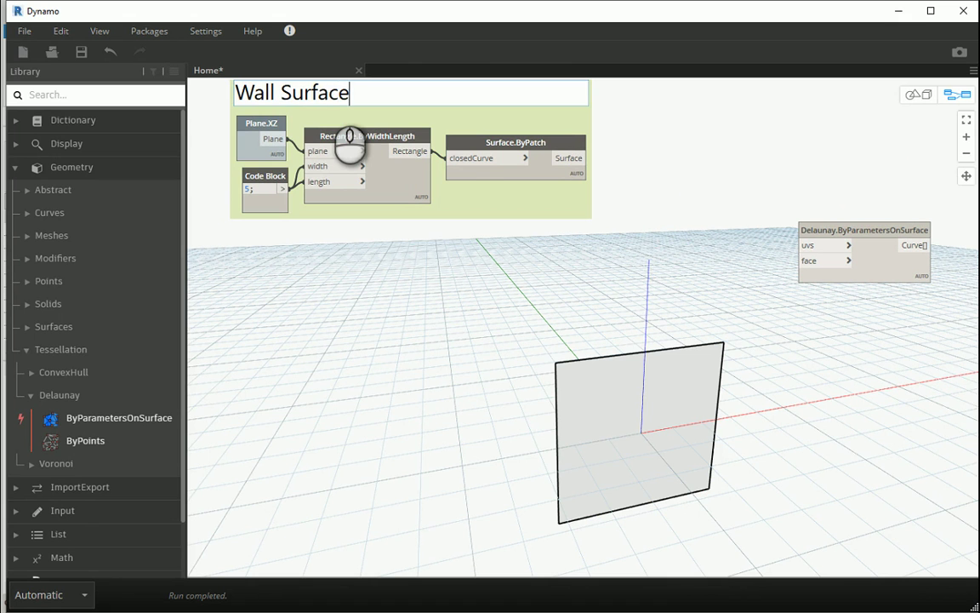
{"action": "left_click", "coordinate": [418, 259]}
{"action": "left_click_drag", "start_coordinate": [433, 117], "coordinate": [426, 121]}
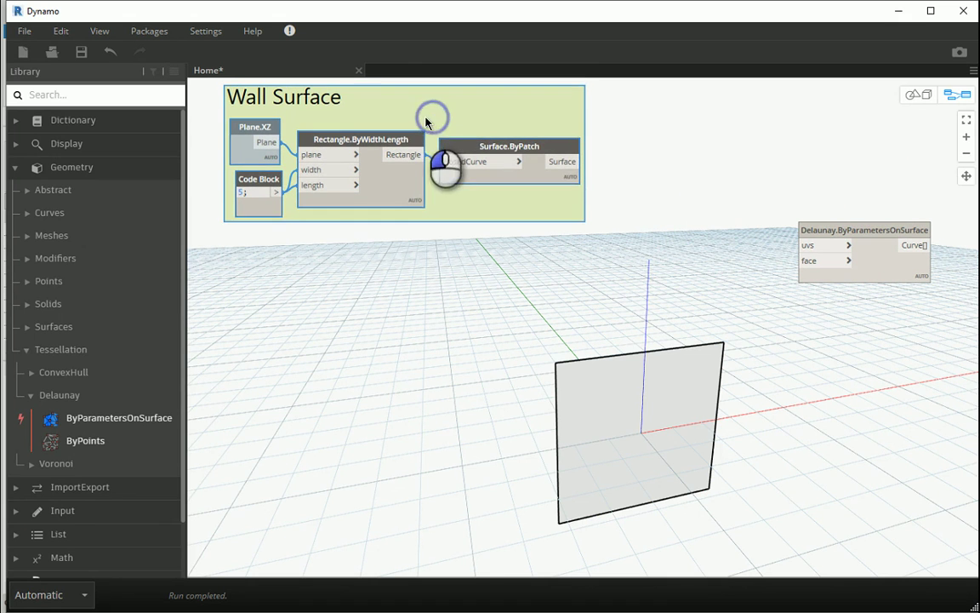
{"action": "left_click", "coordinate": [621, 286]}
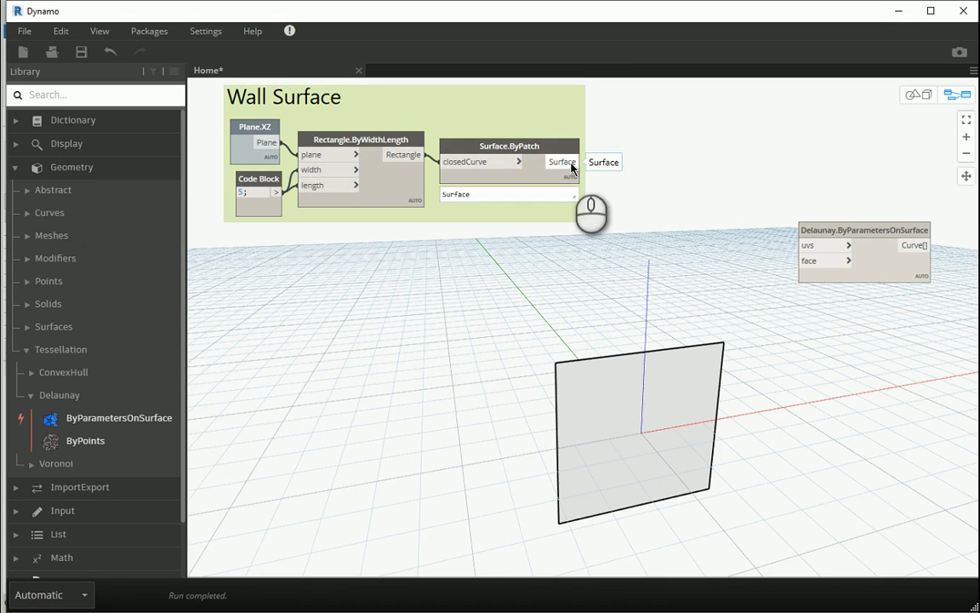
Connect the Surface.ByPatch node's Surface output to the Delaunay node's face input
{"action": "left_click", "coordinate": [571, 161]}
{"action": "left_click", "coordinate": [801, 261]}
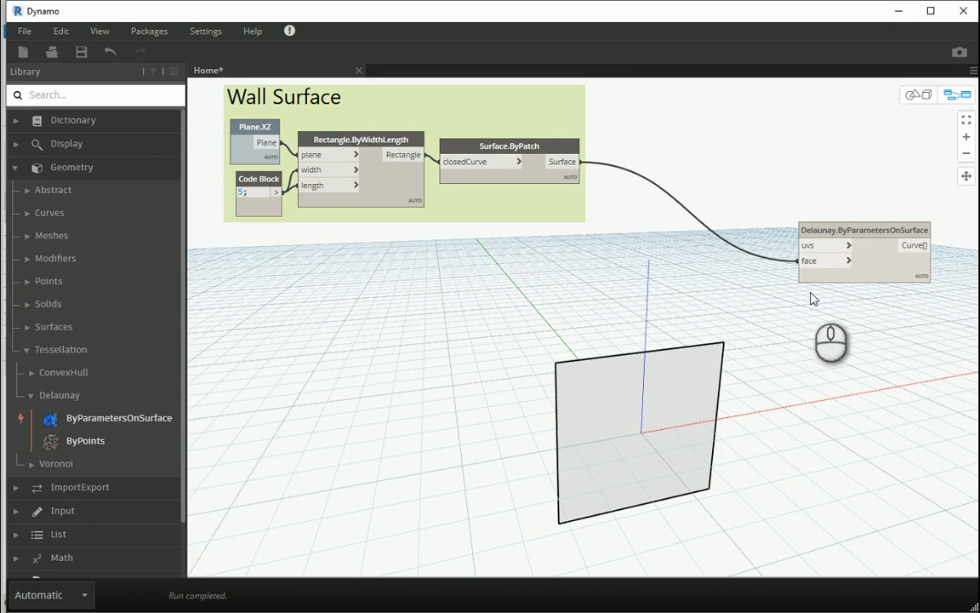
{"action": "mouse_move", "coordinate": [813, 268]}
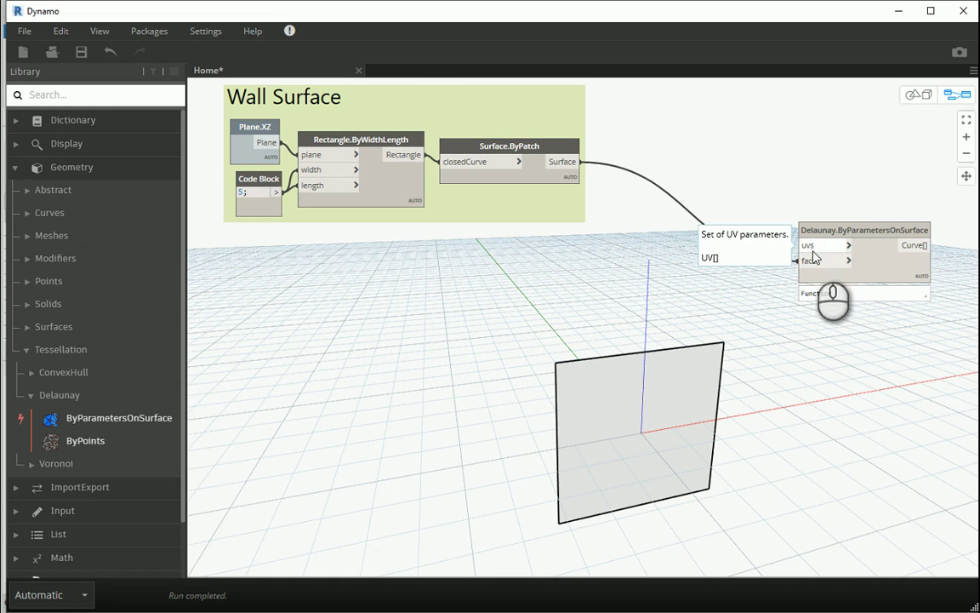
Add a Surface.UVParameterAtPoint node and place it between the Wall Surface group and the Delaunay node
{"action": "left_click", "coordinate": [15, 169]}
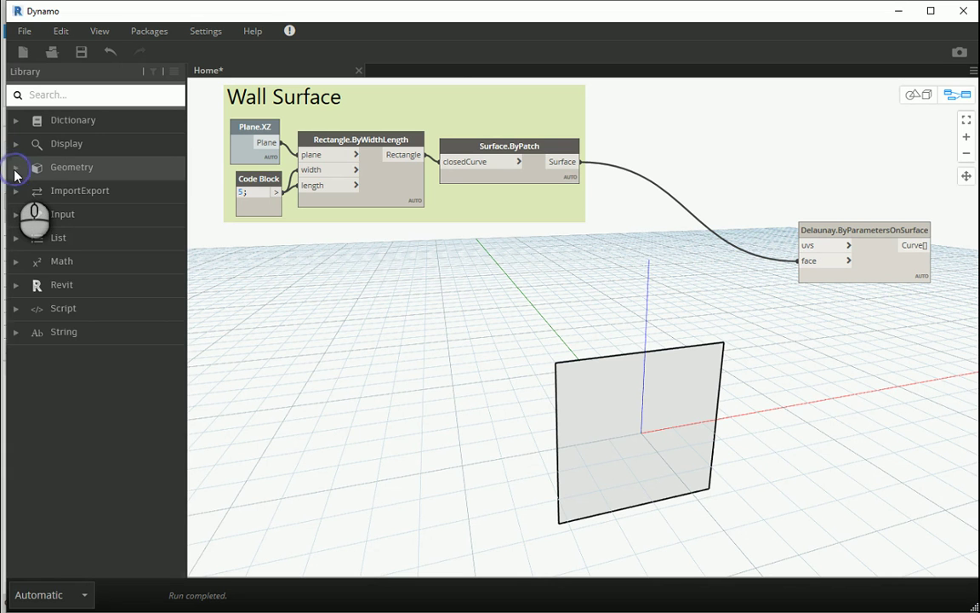
{"action": "left_click", "coordinate": [14, 170]}
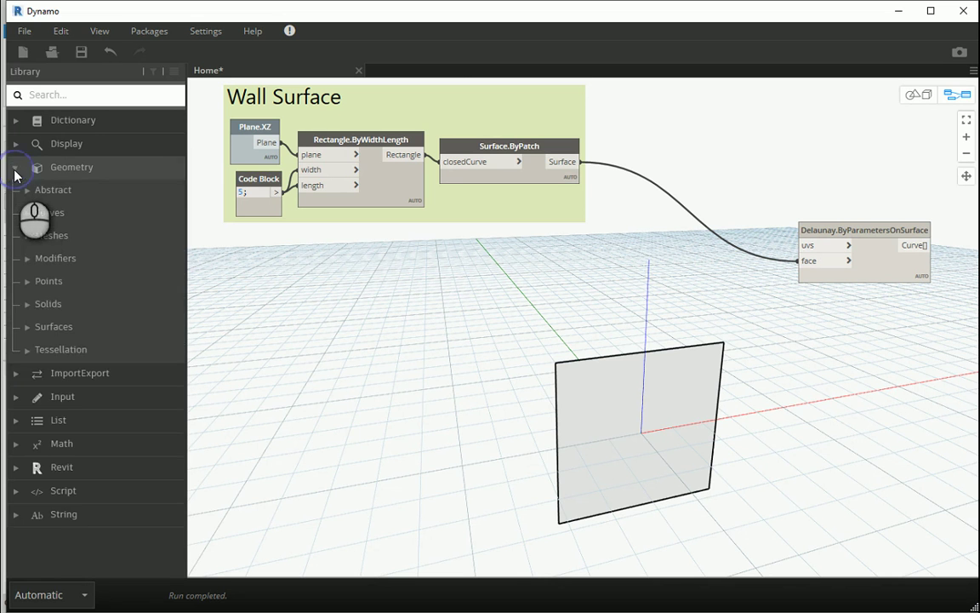
{"action": "left_click", "coordinate": [26, 328]}
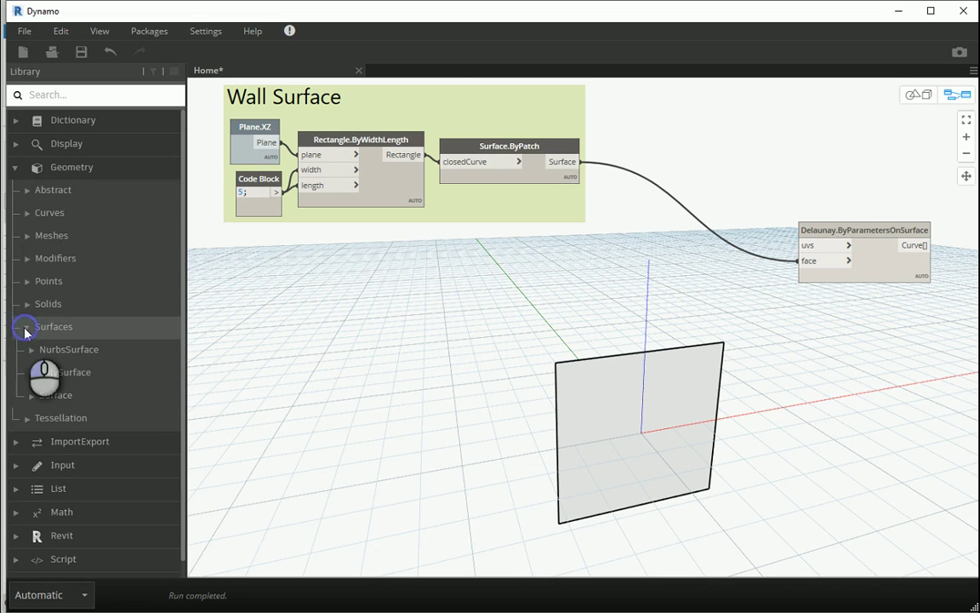
{"action": "left_click", "coordinate": [31, 396]}
{"action": "scroll", "coordinate": [75, 378], "scroll_direction": "down", "scroll_amount": 5}
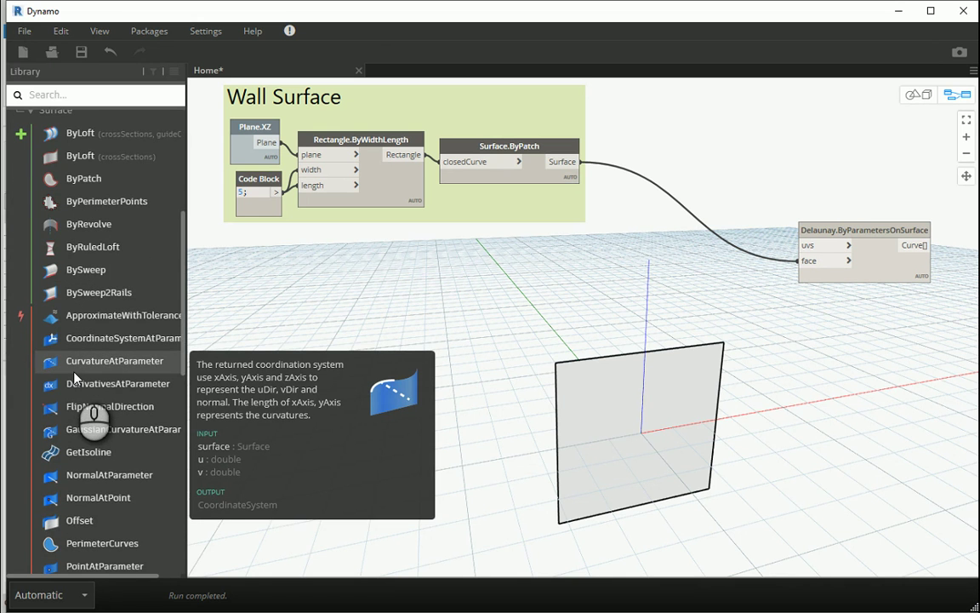
{"action": "scroll", "coordinate": [75, 377], "scroll_direction": "down", "scroll_amount": 7}
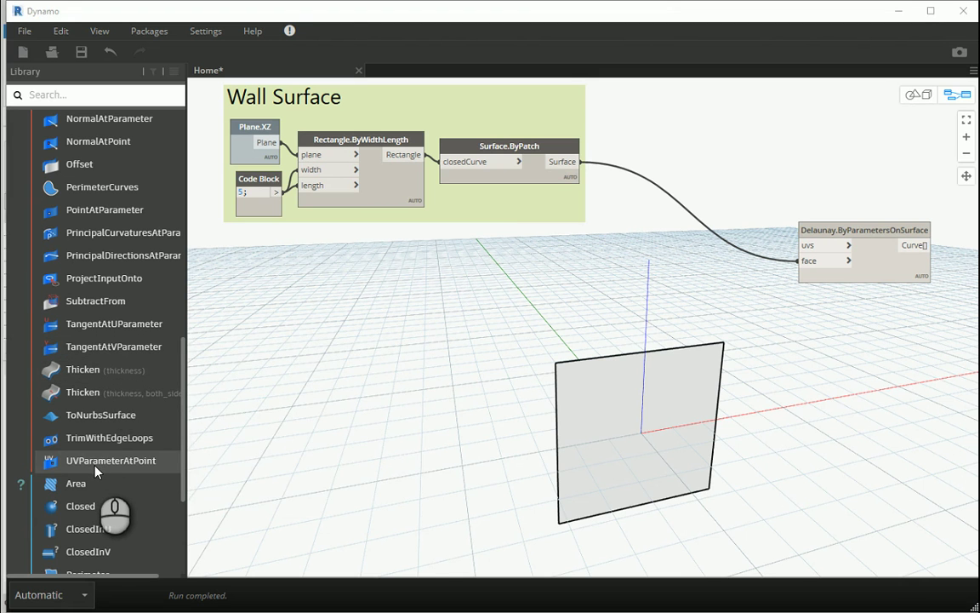
{"action": "mouse_move", "coordinate": [131, 466]}
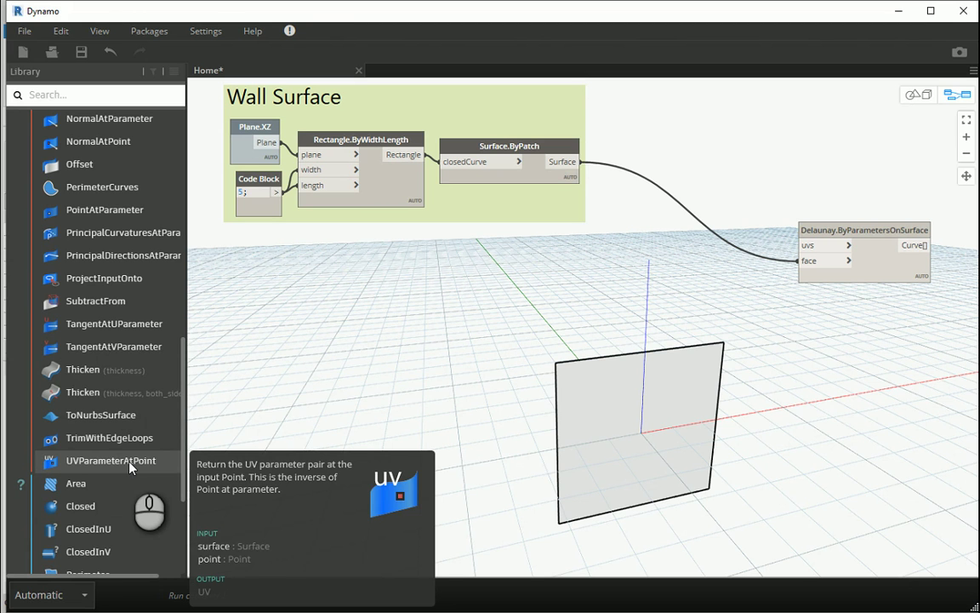
{"action": "left_click", "coordinate": [131, 466]}
{"action": "left_click_drag", "start_coordinate": [637, 345], "coordinate": [681, 99]}
Feed the patch surface into the Surface.UVParameterAtPoint node and connect its UV output to the Delaunay node's uvs input
{"action": "left_click", "coordinate": [564, 162]}
{"action": "left_click", "coordinate": [653, 179]}
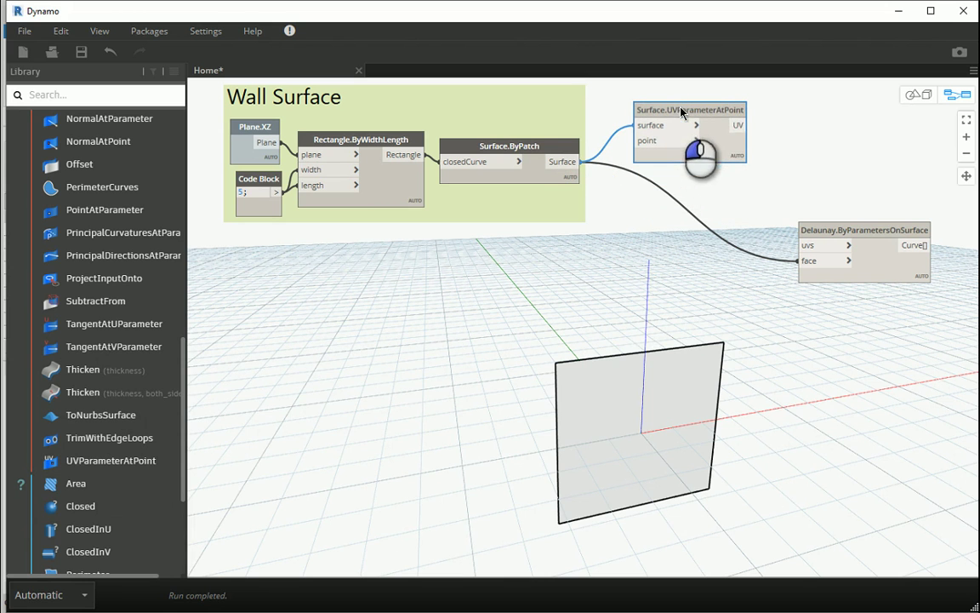
{"action": "left_click", "coordinate": [739, 125]}
{"action": "left_click", "coordinate": [800, 245]}
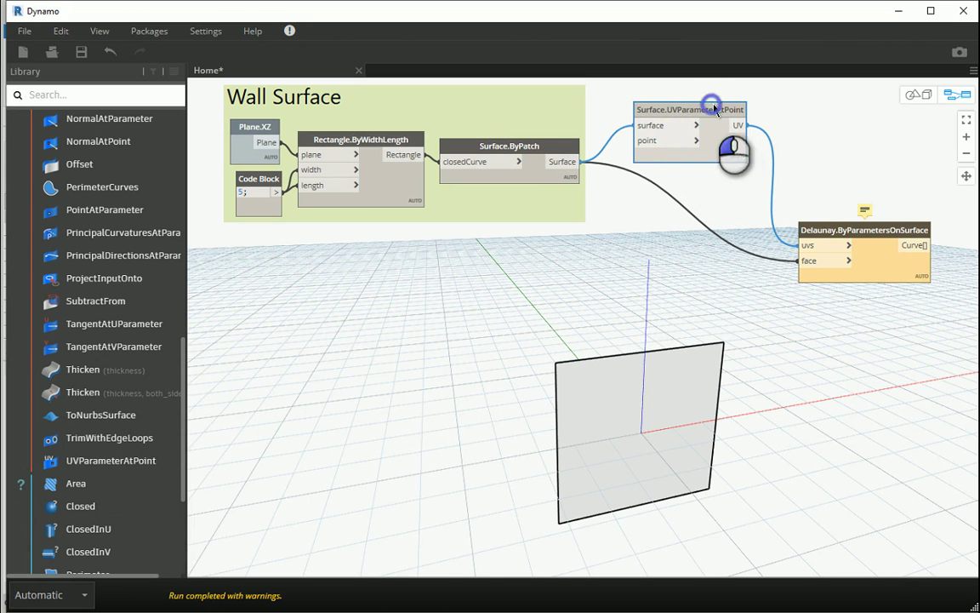
{"action": "left_click_drag", "start_coordinate": [715, 109], "coordinate": [739, 113]}
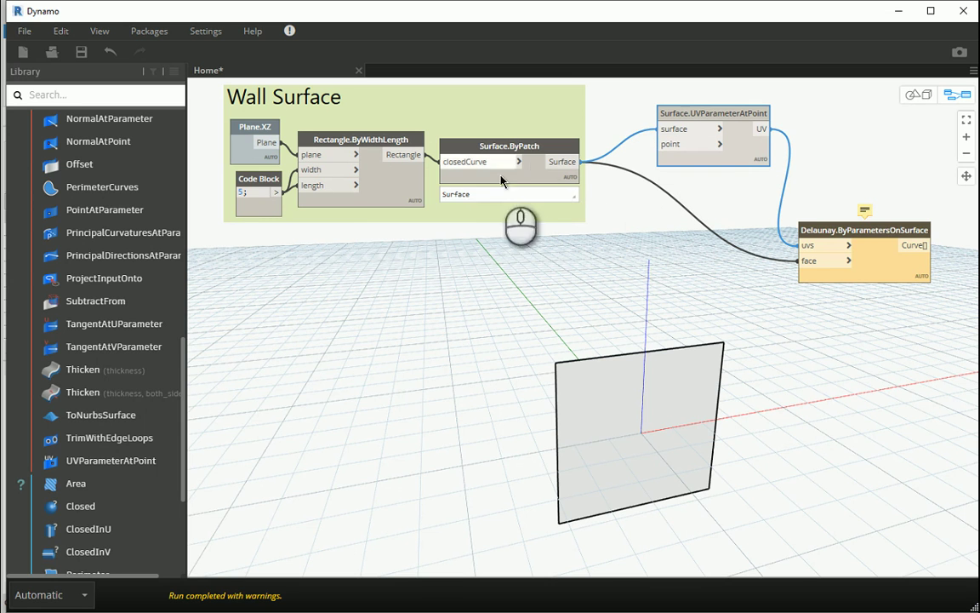
Add a Surface.PointAtParameter node below the Surface.UVParameterAtPoint node and move the UV and Delaunay nodes aside to make room
{"action": "mouse_move", "coordinate": [109, 351]}
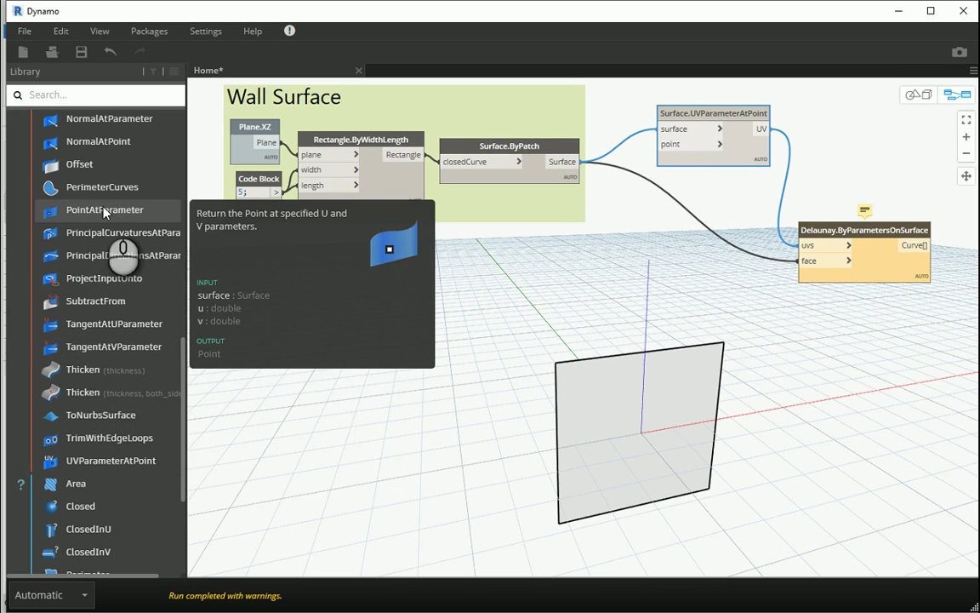
{"action": "left_click", "coordinate": [104, 212]}
{"action": "left_click_drag", "start_coordinate": [657, 361], "coordinate": [524, 253]}
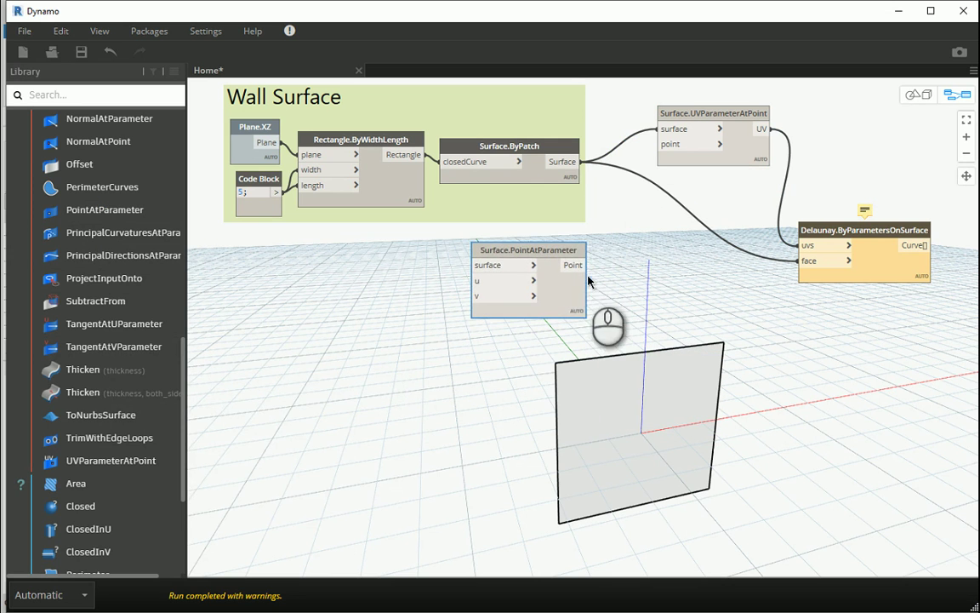
{"action": "left_click_drag", "start_coordinate": [564, 255], "coordinate": [664, 262]}
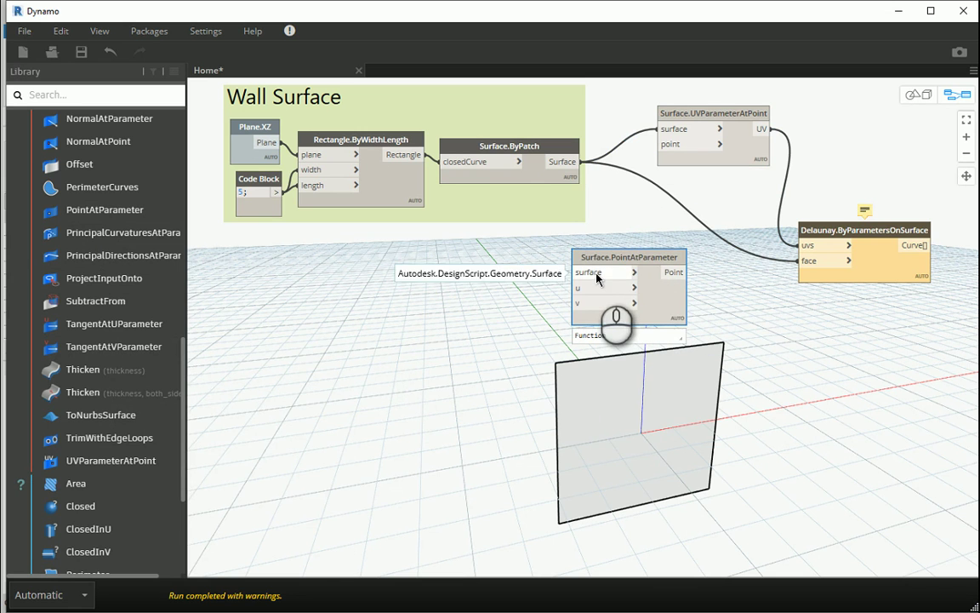
{"action": "left_click", "coordinate": [852, 120]}
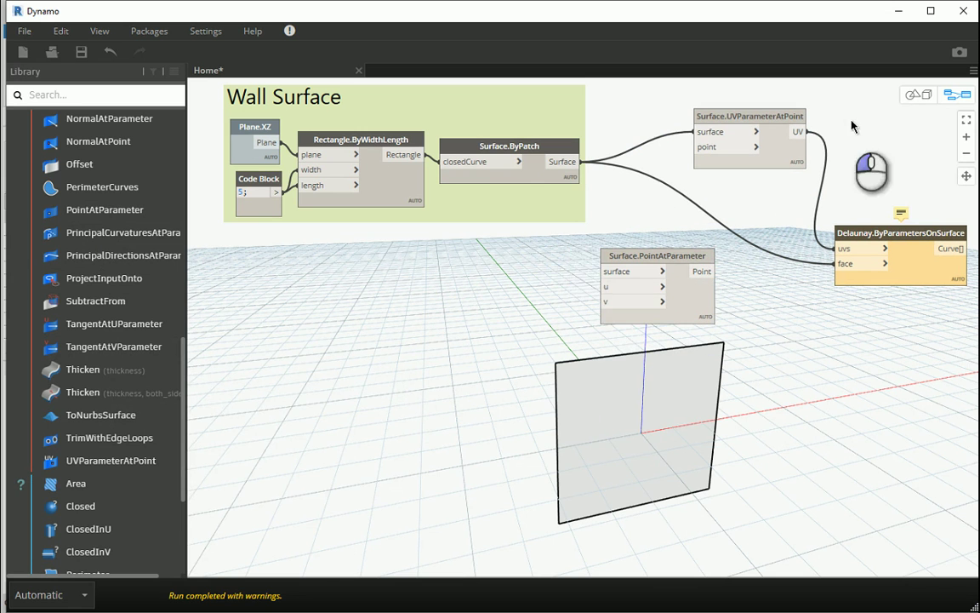
Feed the patch surface into Surface.PointAtParameter and connect its Point output to the Surface.UVParameterAtPoint node's point input
{"action": "left_click_drag", "start_coordinate": [581, 162], "coordinate": [594, 270]}
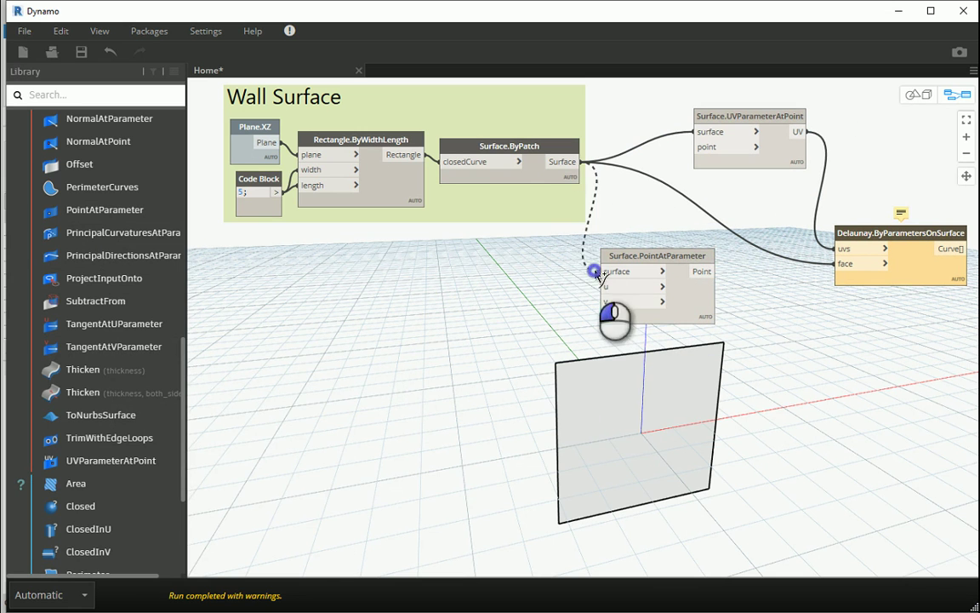
{"action": "left_click_drag", "start_coordinate": [715, 270], "coordinate": [694, 147]}
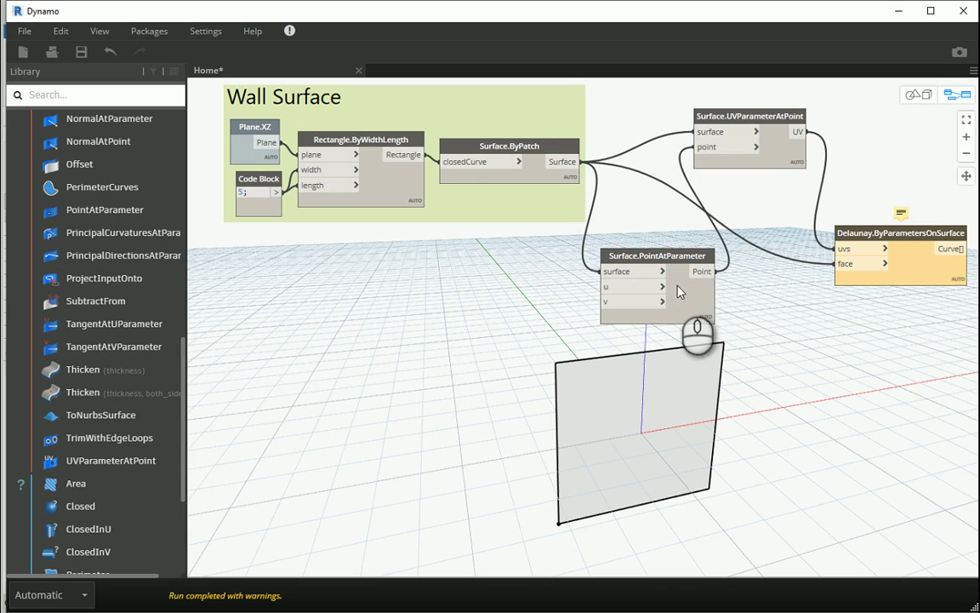
{"action": "left_click", "coordinate": [663, 264]}
{"action": "left_click_drag", "start_coordinate": [663, 264], "coordinate": [657, 254]}
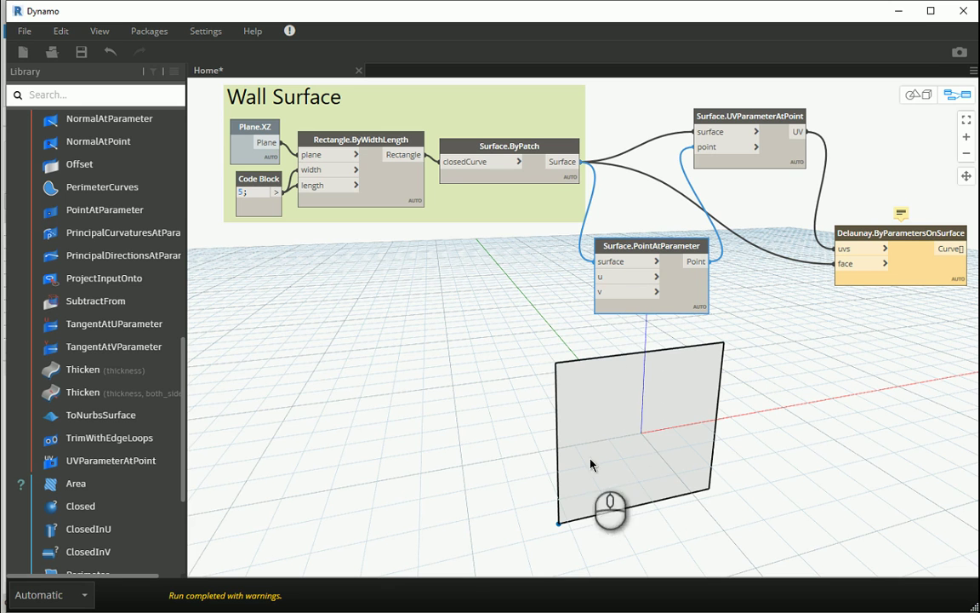
{"action": "left_click", "coordinate": [632, 246]}
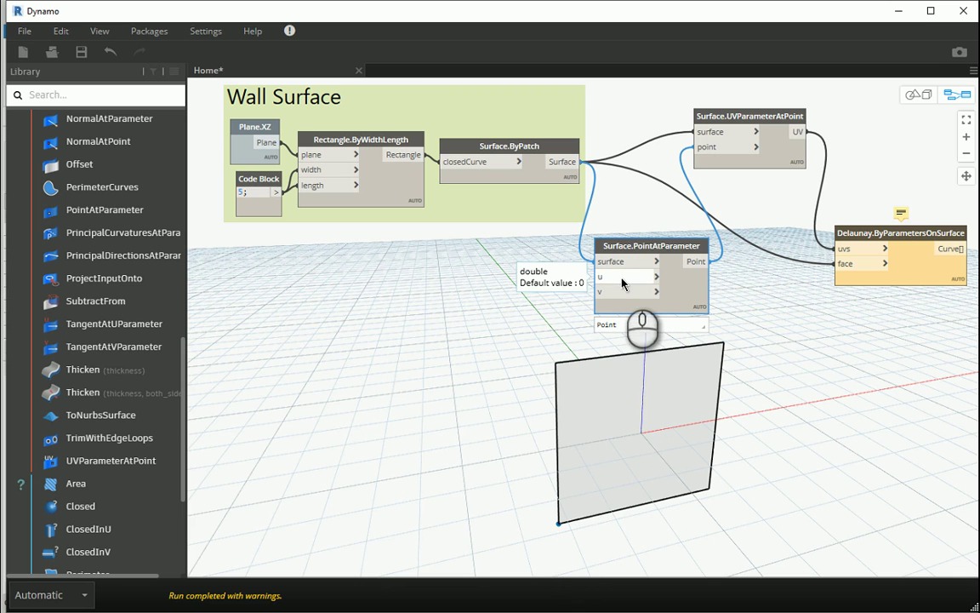
{"action": "mouse_move", "coordinate": [621, 295]}
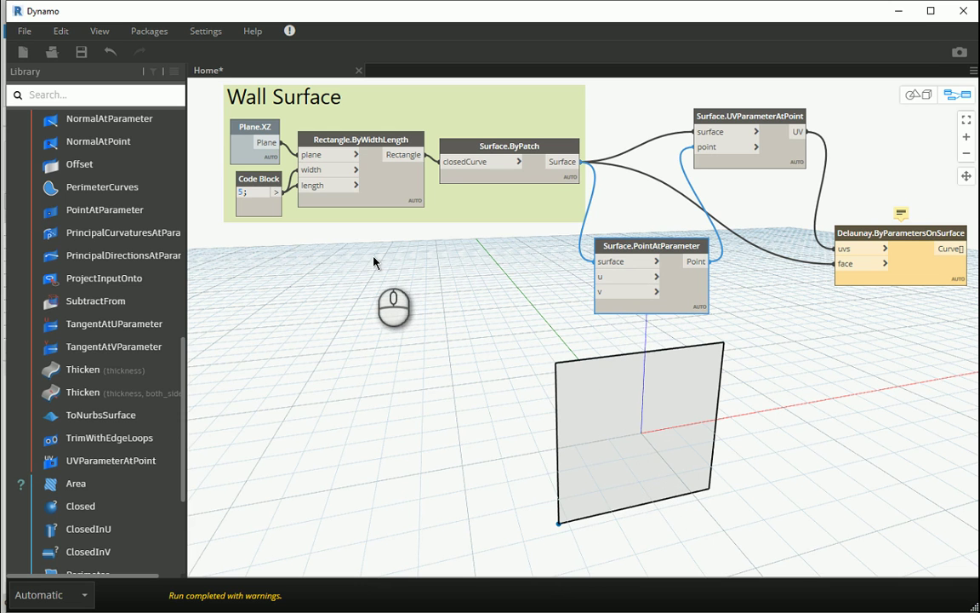
{"action": "right_click", "coordinate": [427, 277]}
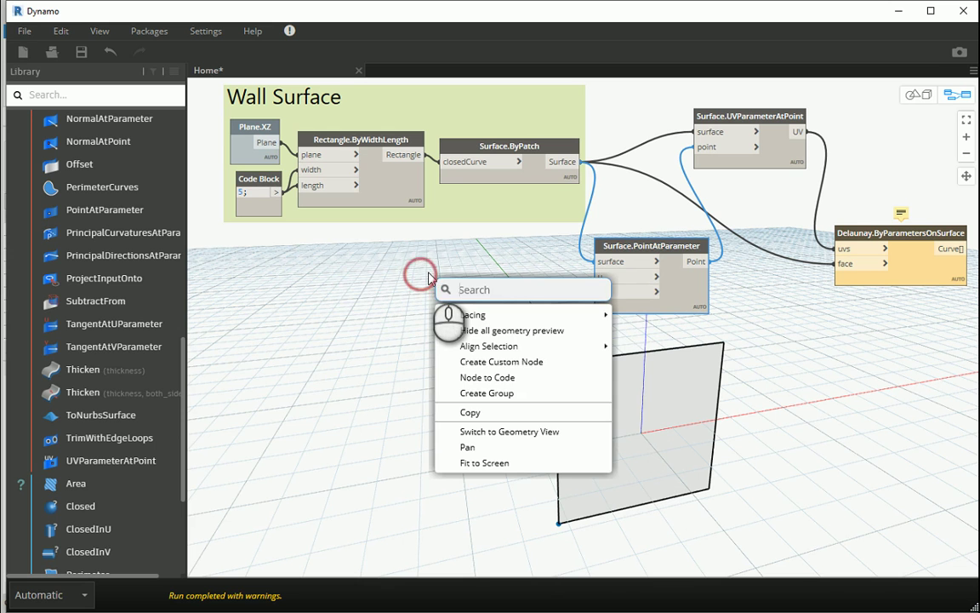
{"action": "type", "text": "r"}
{"action": "key", "text": "BackSpace"}
{"action": "type", "text": "ran"}
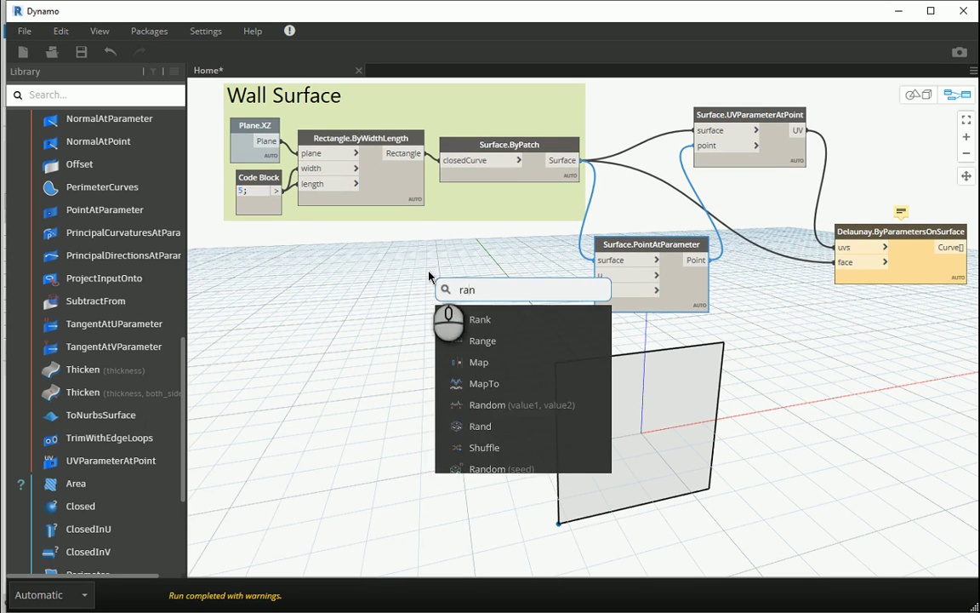
{"action": "type", "text": "dom"}
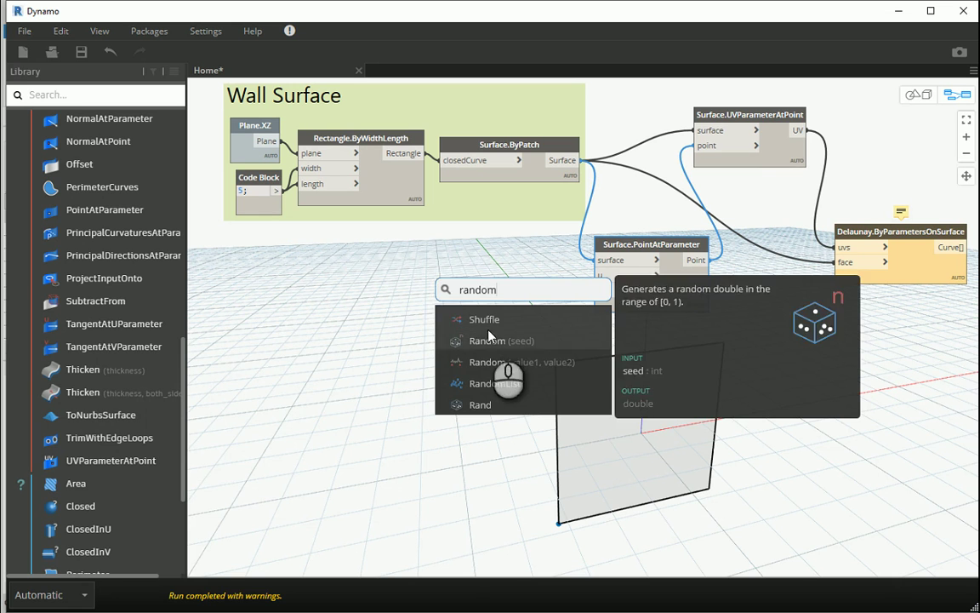
{"action": "left_click", "coordinate": [502, 341]}
{"action": "left_click_drag", "start_coordinate": [541, 342], "coordinate": [454, 279]}
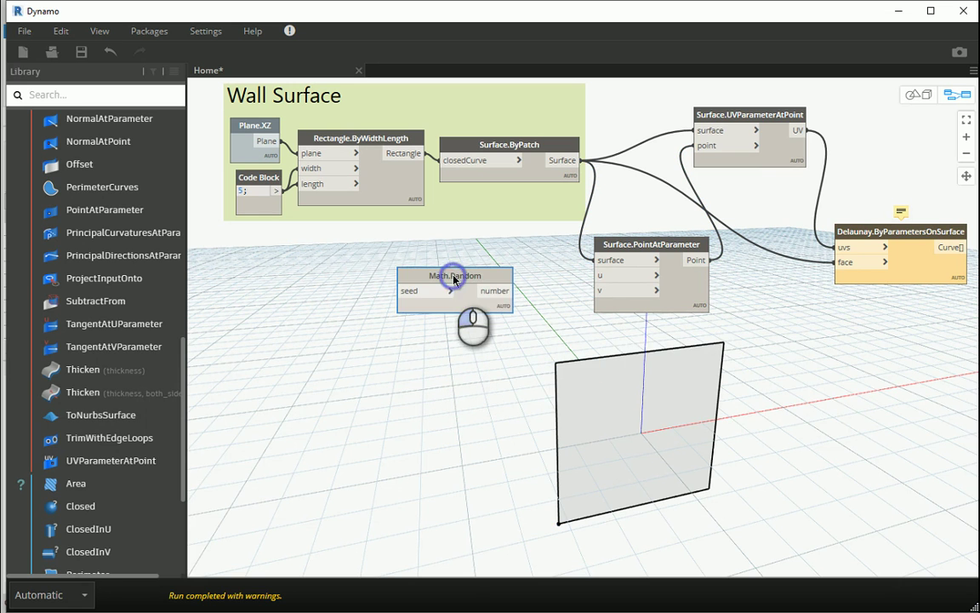
{"action": "key", "text": "Delete"}
Add a Math.RandomList node and place it beside the Surface.PointAtParameter node, ahead of its inputs
{"action": "right_click", "coordinate": [402, 255]}
{"action": "type", "text": "random"}
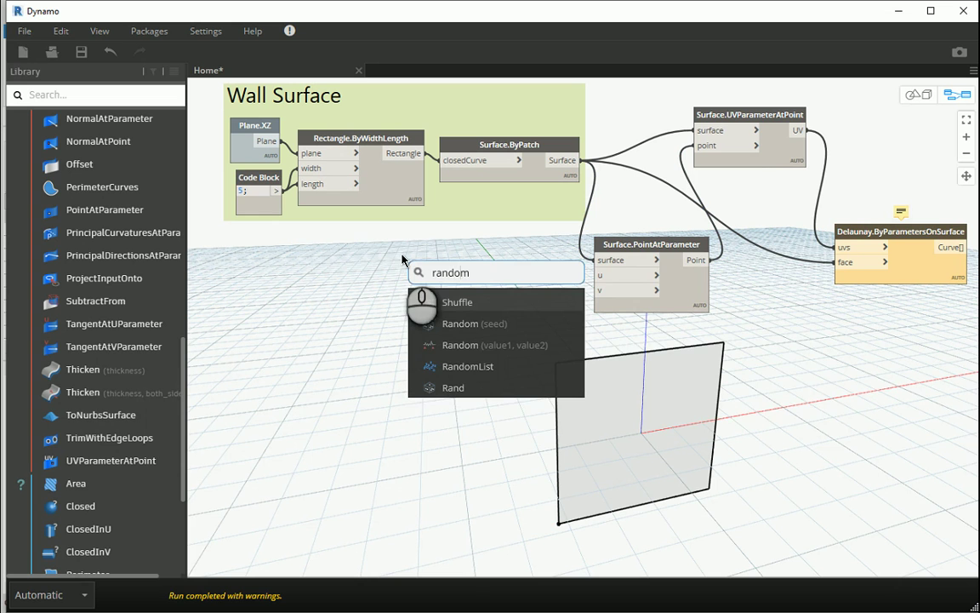
{"action": "left_click", "coordinate": [468, 366]}
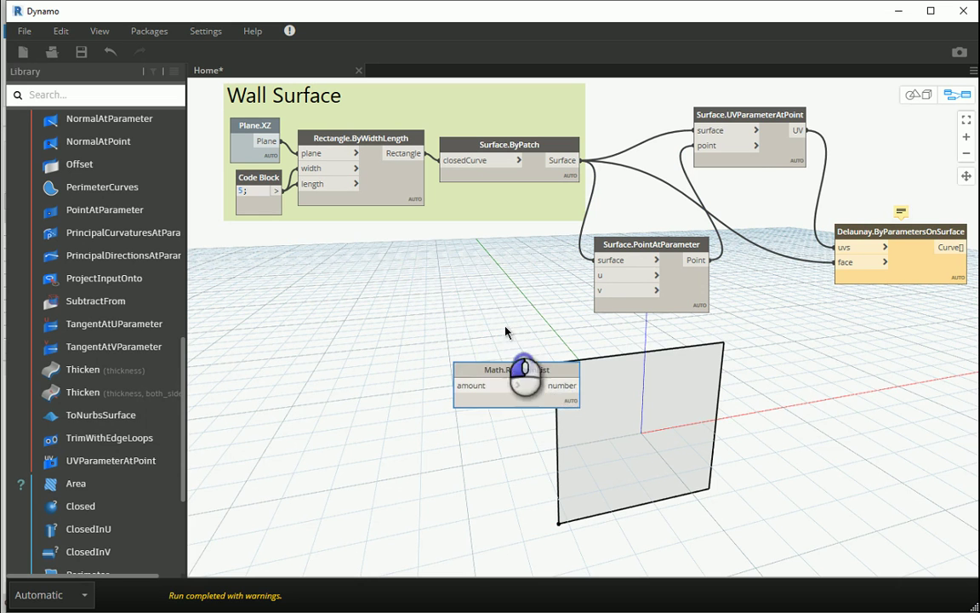
{"action": "left_click_drag", "start_coordinate": [508, 371], "coordinate": [489, 255]}
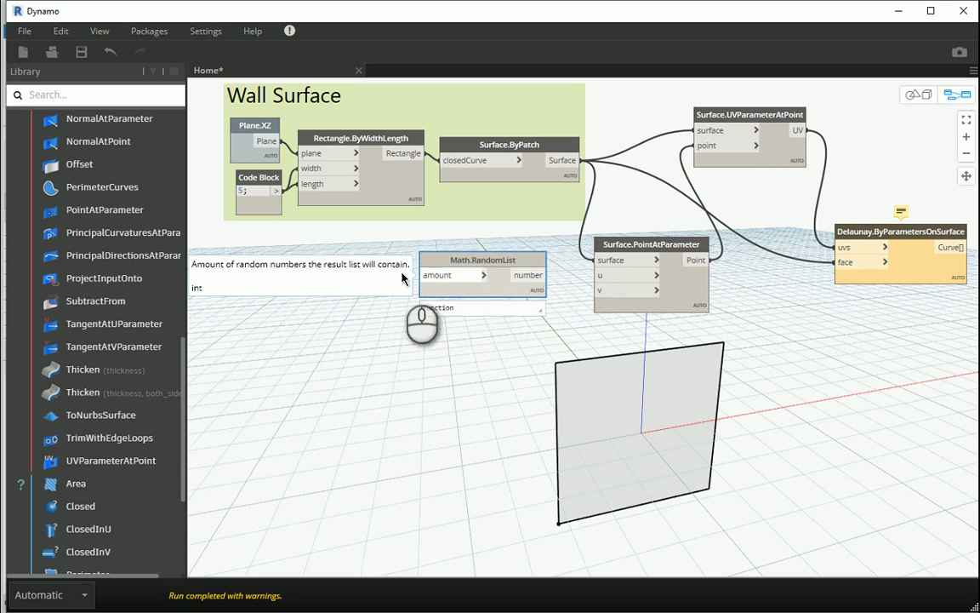
Add an Integer Slider node ahead of Math.RandomList and set its minimum to 10
{"action": "right_click", "coordinate": [313, 265]}
{"action": "right_click", "coordinate": [313, 268]}
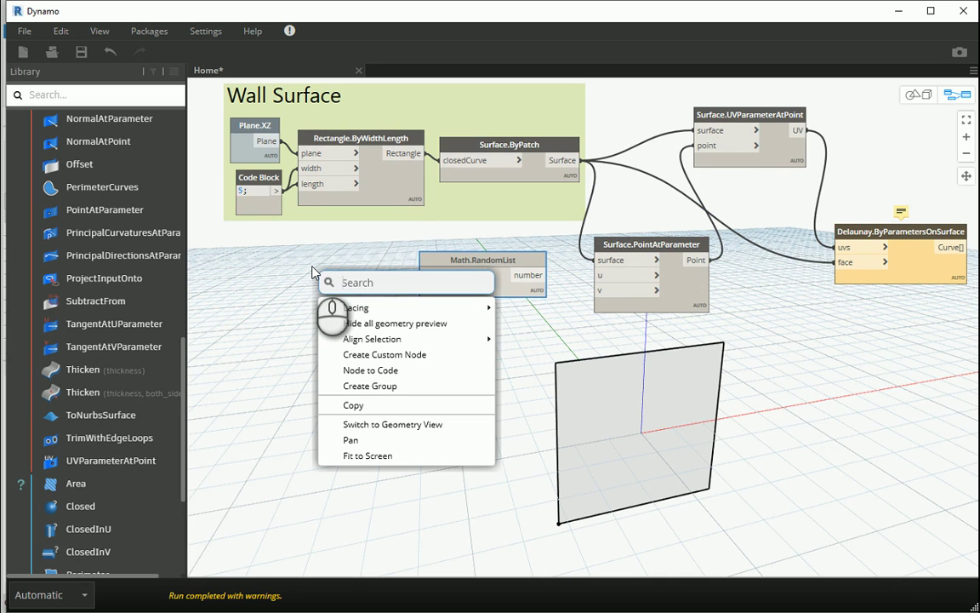
{"action": "type", "text": "integer"}
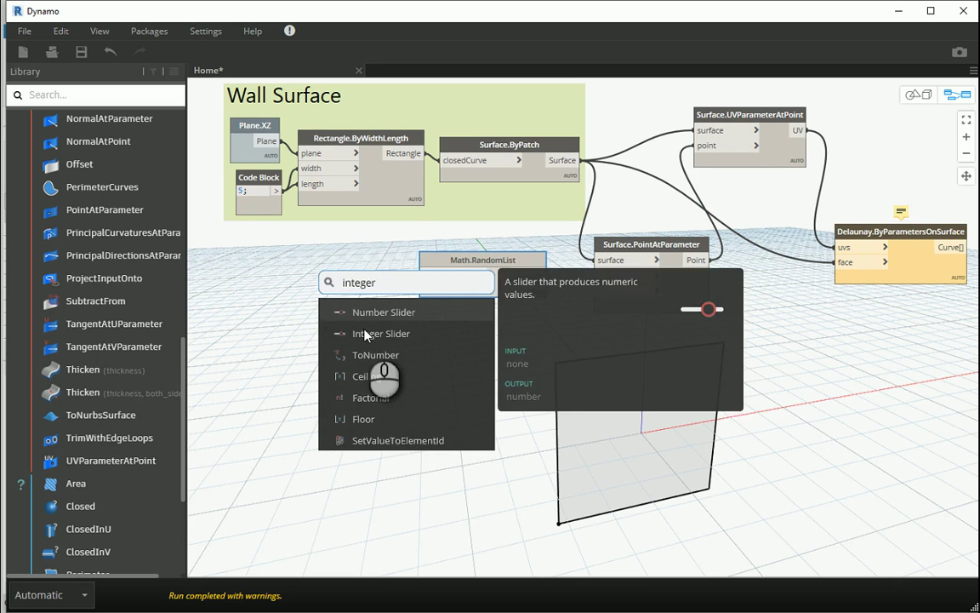
{"action": "left_click", "coordinate": [374, 333]}
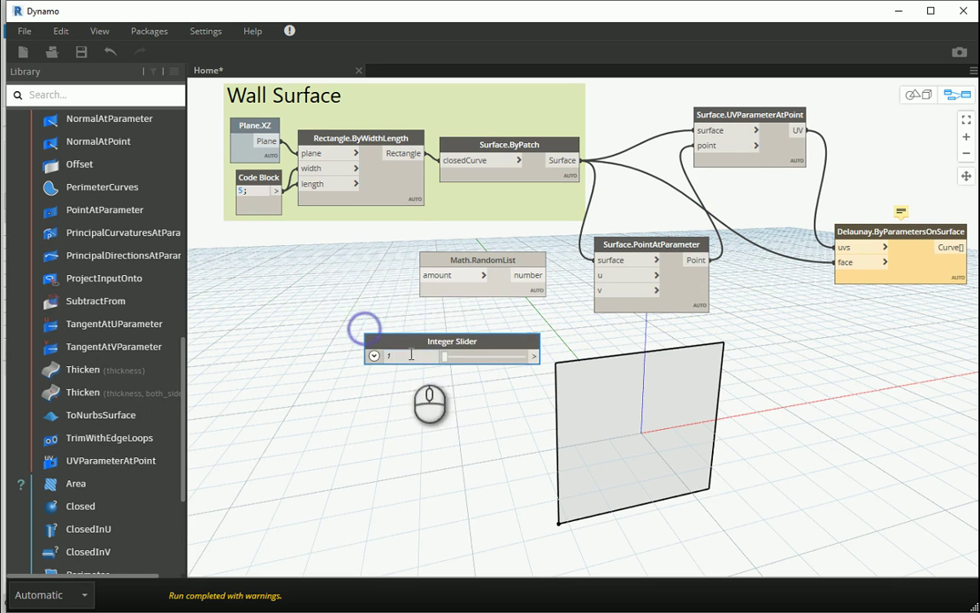
{"action": "left_click", "coordinate": [226, 280]}
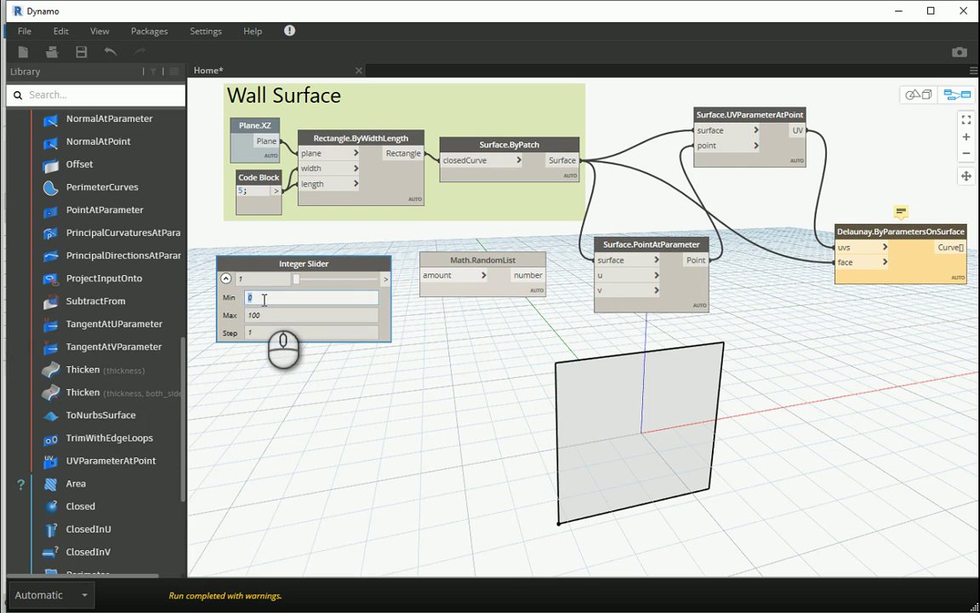
{"action": "left_click", "coordinate": [227, 278]}
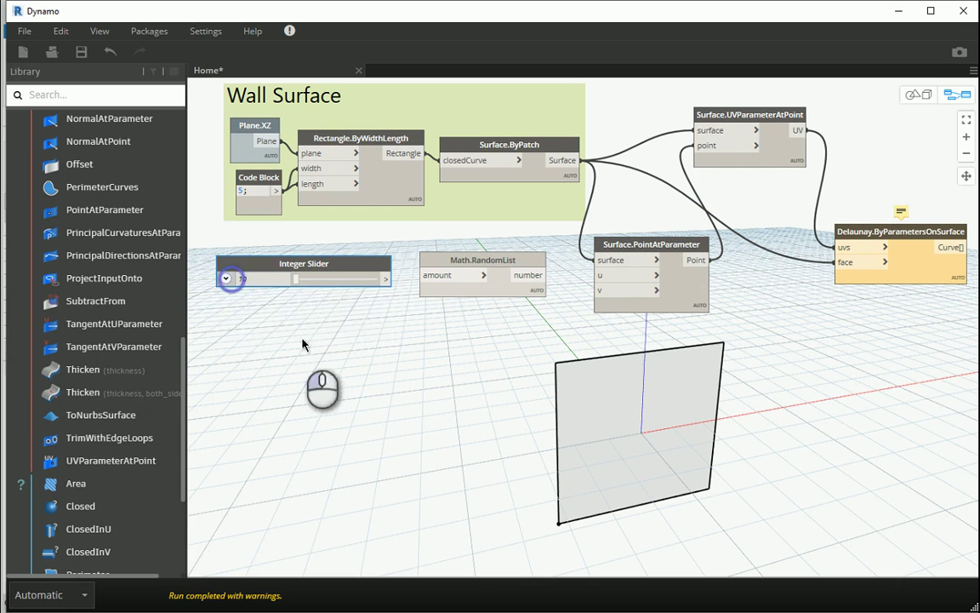
Connect the Integer Slider to the Math.RandomList amount input and shift both nodes slightly up and away from Surface.PointAtParameter
{"action": "left_click", "coordinate": [387, 284]}
{"action": "left_click", "coordinate": [437, 275]}
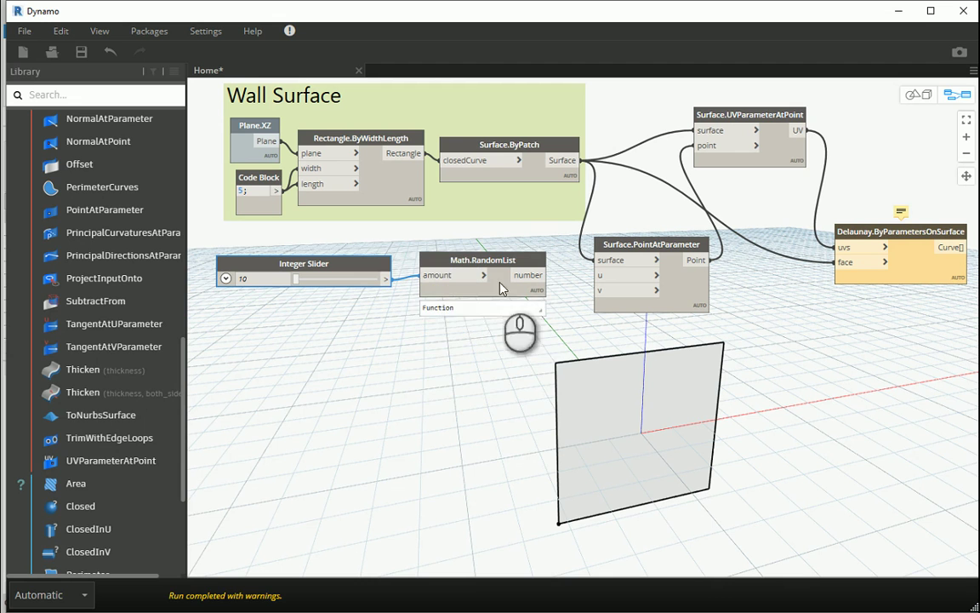
{"action": "left_click_drag", "start_coordinate": [480, 468], "coordinate": [311, 267]}
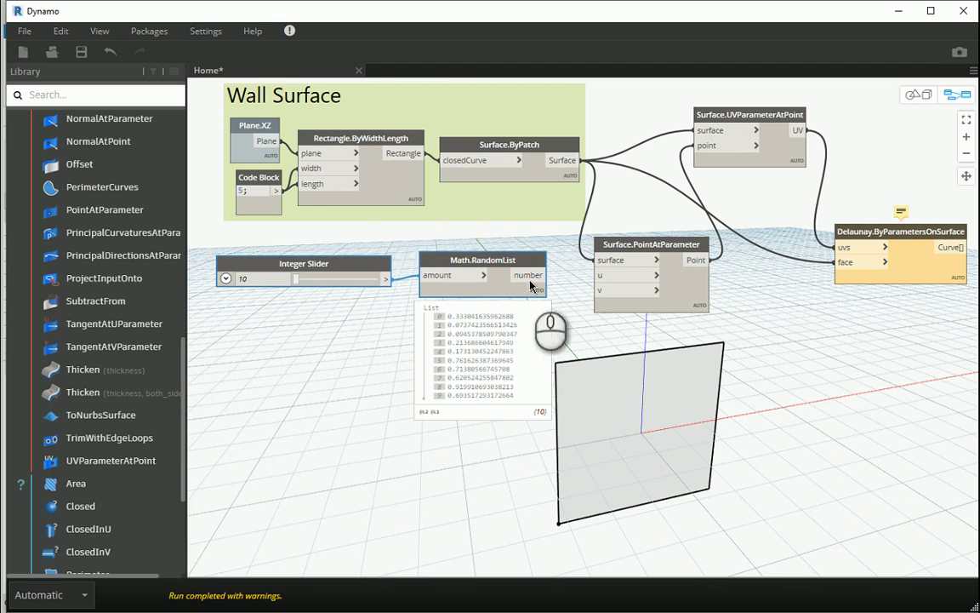
{"action": "left_click_drag", "start_coordinate": [463, 259], "coordinate": [455, 249]}
{"action": "left_click", "coordinate": [452, 429]}
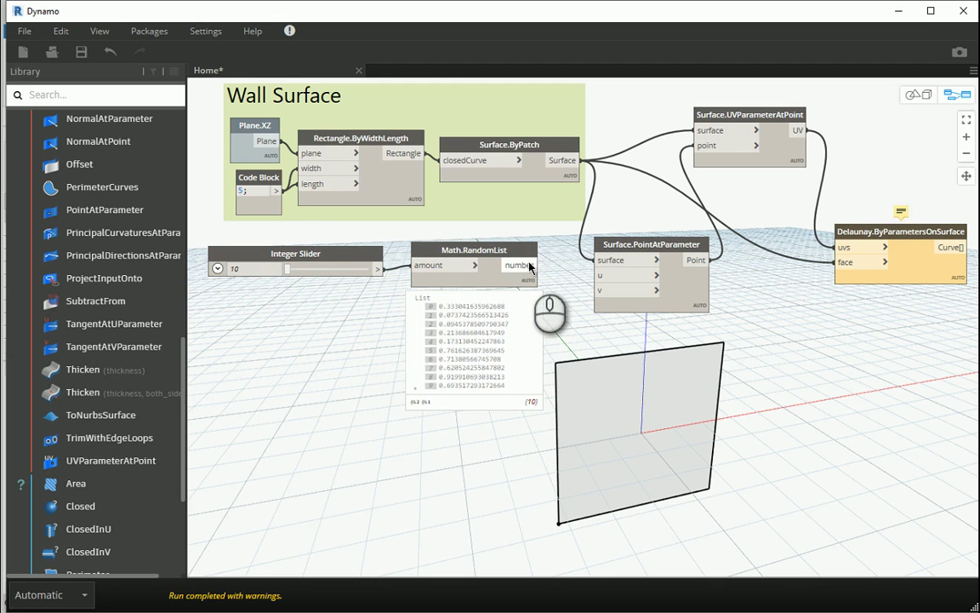
Connect the Math.RandomList number output to both the u and v inputs of Surface.PointAtParameter
{"action": "left_click", "coordinate": [519, 264]}
{"action": "left_click", "coordinate": [601, 276]}
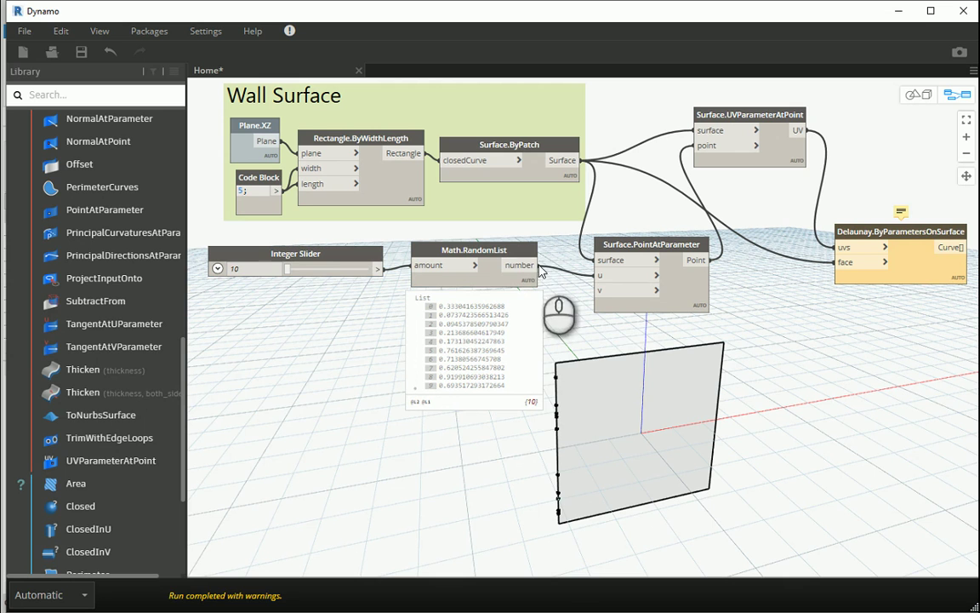
{"action": "left_click", "coordinate": [538, 266]}
{"action": "left_click", "coordinate": [601, 290]}
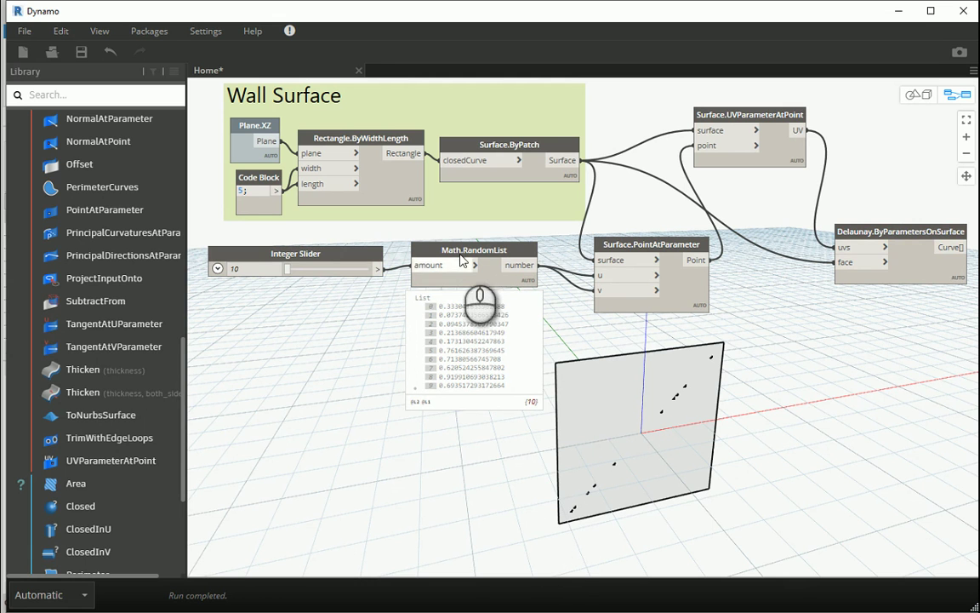
Duplicate the Math.RandomList node below the original and connect the copy's number output to the v input of Surface.PointAtParameter
{"action": "left_click_drag", "start_coordinate": [464, 255], "coordinate": [464, 246]}
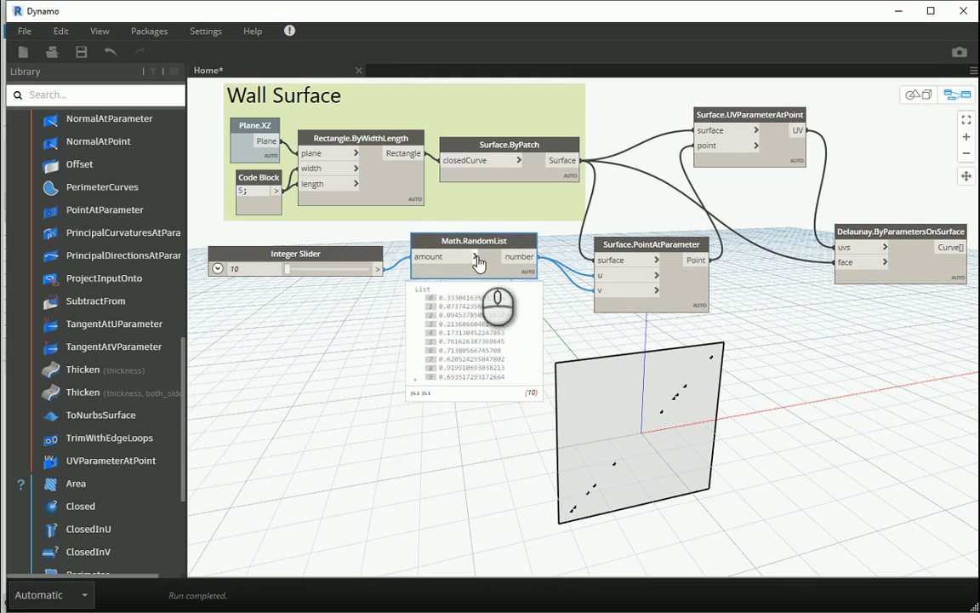
{"action": "key", "text": "ctrl+c"}
{"action": "key", "text": "ctrl+v"}
{"action": "left_click_drag", "start_coordinate": [568, 261], "coordinate": [432, 419]}
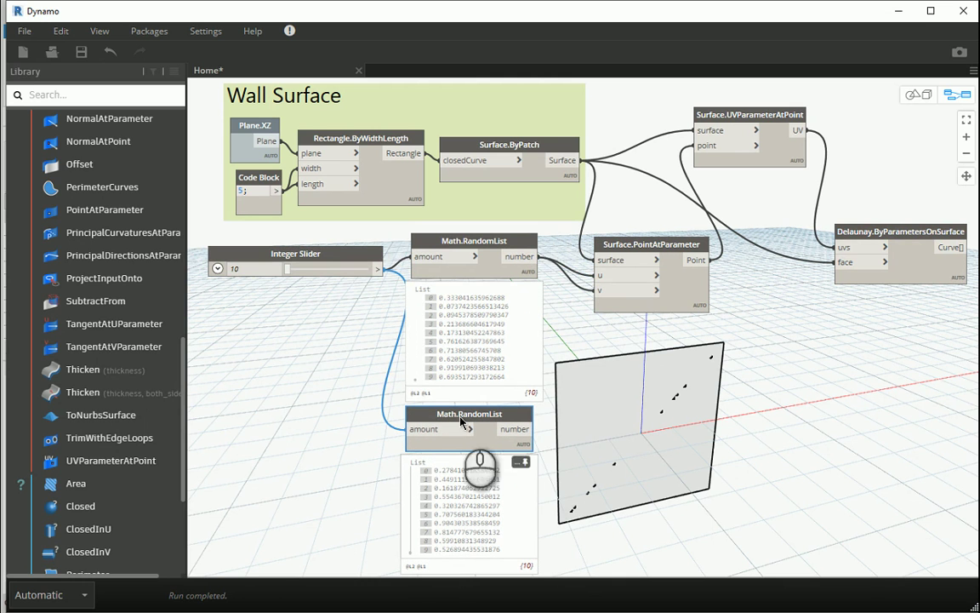
{"action": "left_click_drag", "start_coordinate": [450, 241], "coordinate": [460, 240]}
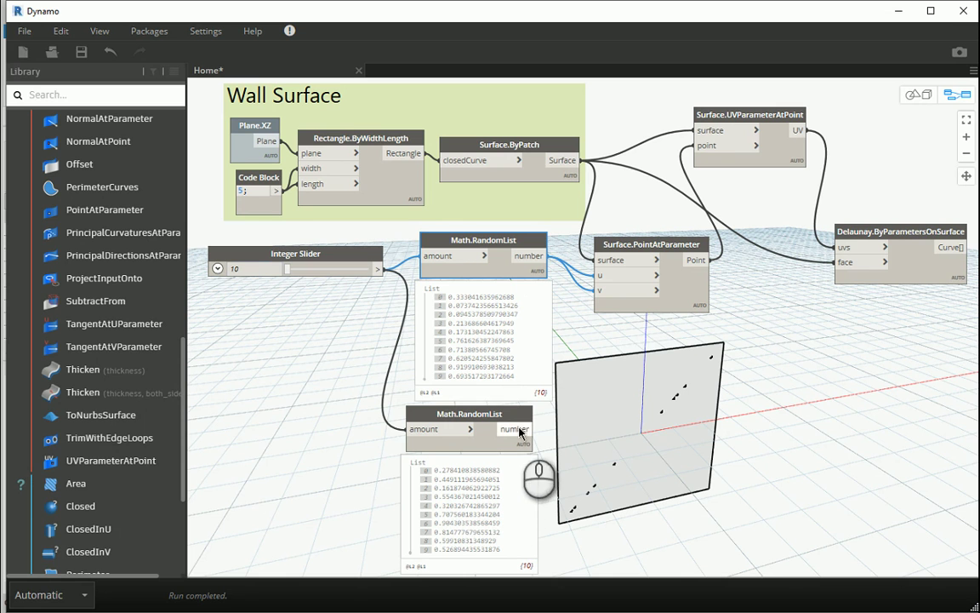
{"action": "left_click_drag", "start_coordinate": [528, 429], "coordinate": [602, 294]}
{"action": "left_click", "coordinate": [602, 291]}
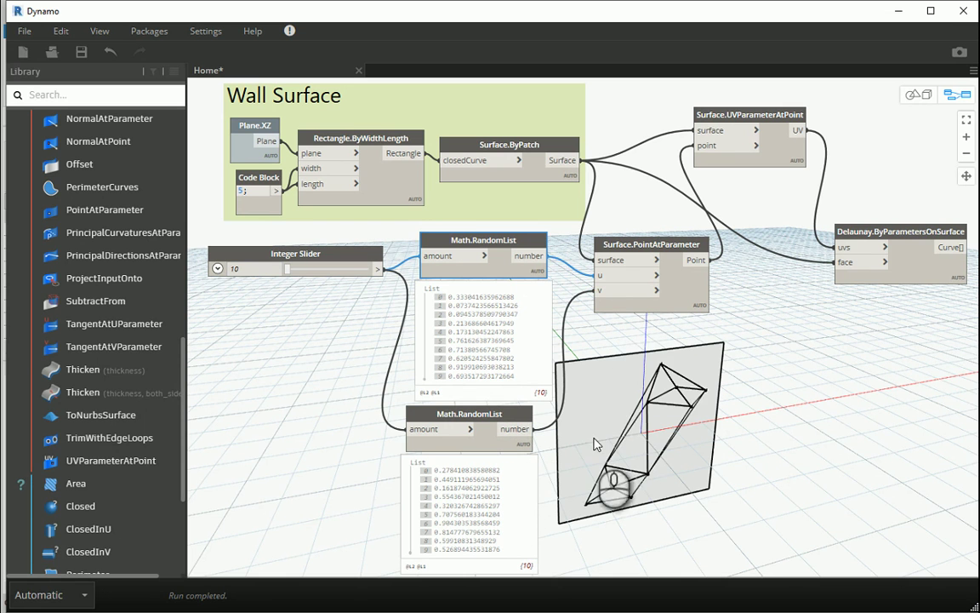
Disconnect the Point output from Surface.UVParameterAtPoint, and stack the second Math.RandomList directly below the first with their previews hidden
{"action": "left_click_drag", "start_coordinate": [696, 146], "coordinate": [769, 283]}
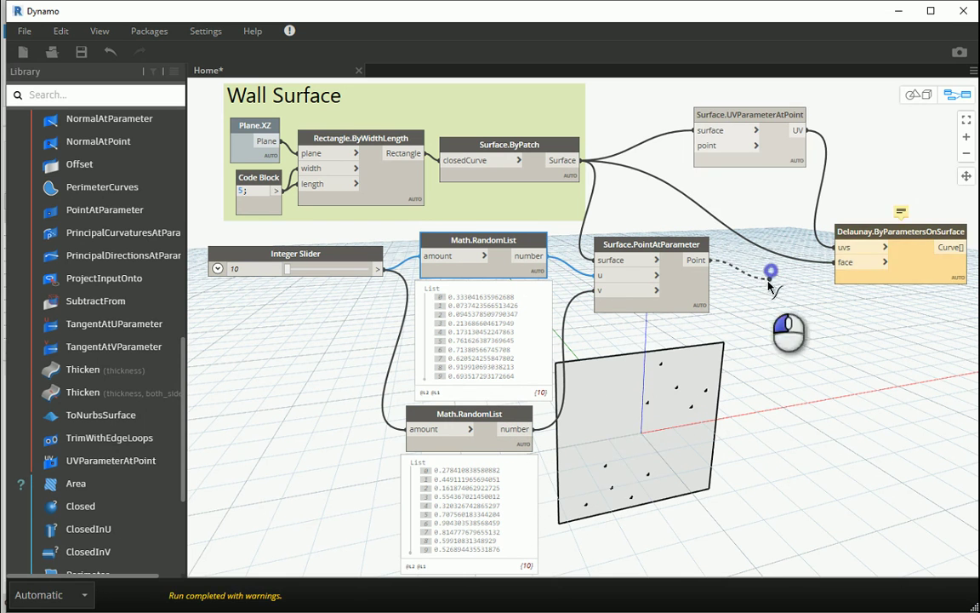
{"action": "left_click", "coordinate": [769, 281]}
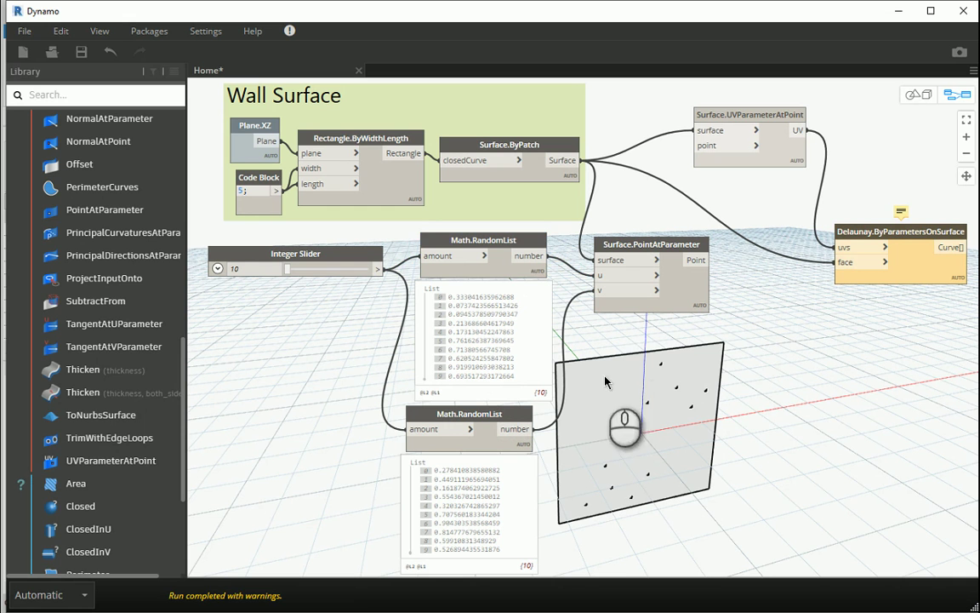
{"action": "left_click", "coordinate": [509, 421]}
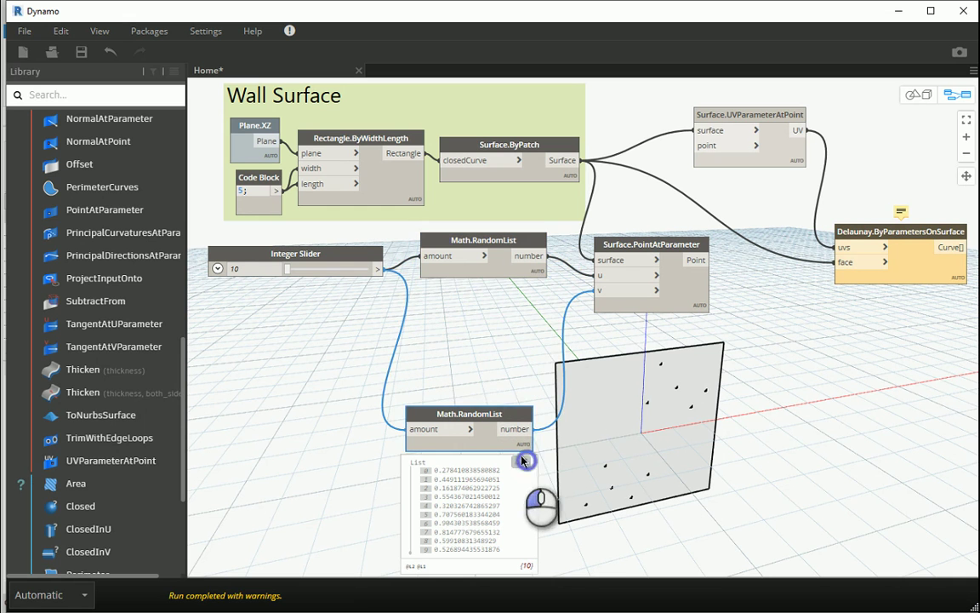
{"action": "left_click_drag", "start_coordinate": [508, 355], "coordinate": [523, 298]}
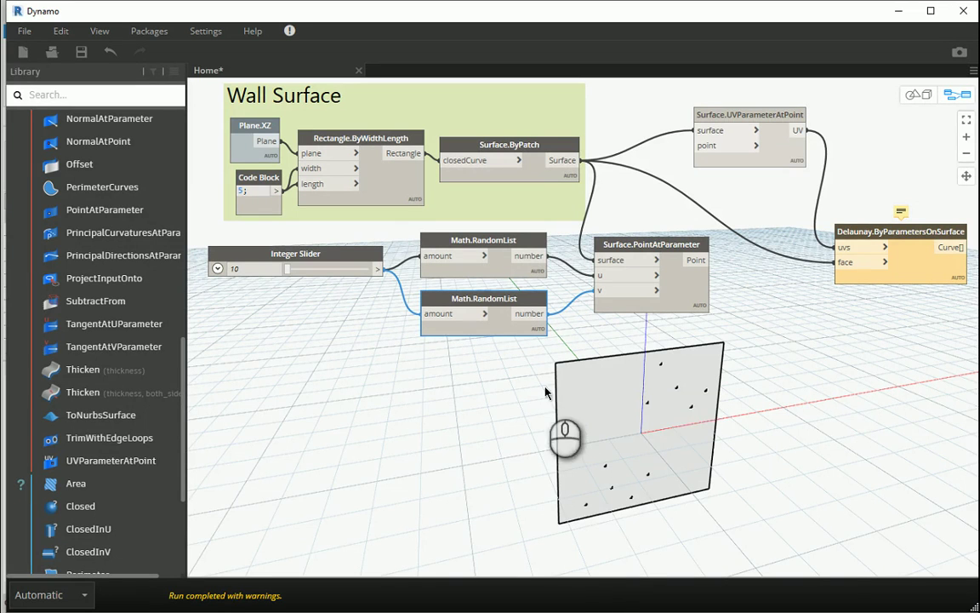
Set the Integer Slider to 100 and reconnect the Point output to the Surface.UVParameterAtPoint point input
{"action": "left_click", "coordinate": [646, 245]}
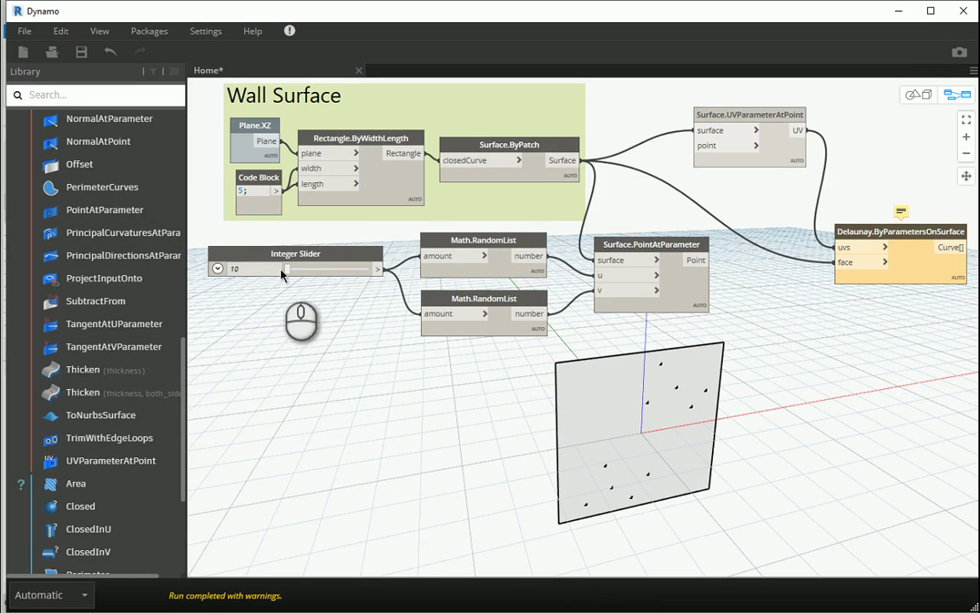
{"action": "left_click_drag", "start_coordinate": [284, 270], "coordinate": [383, 285]}
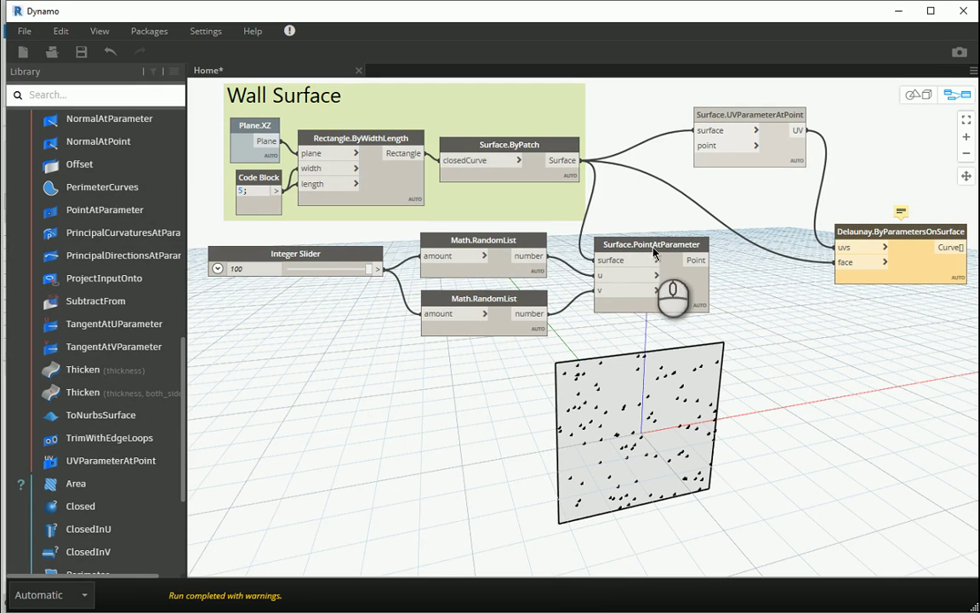
{"action": "mouse_move", "coordinate": [698, 334]}
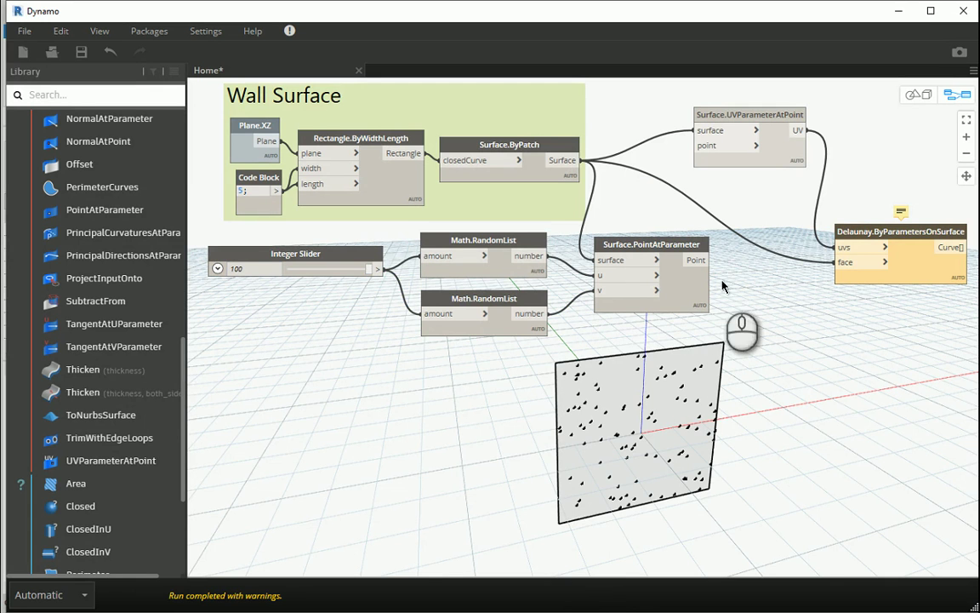
{"action": "mouse_move", "coordinate": [703, 264]}
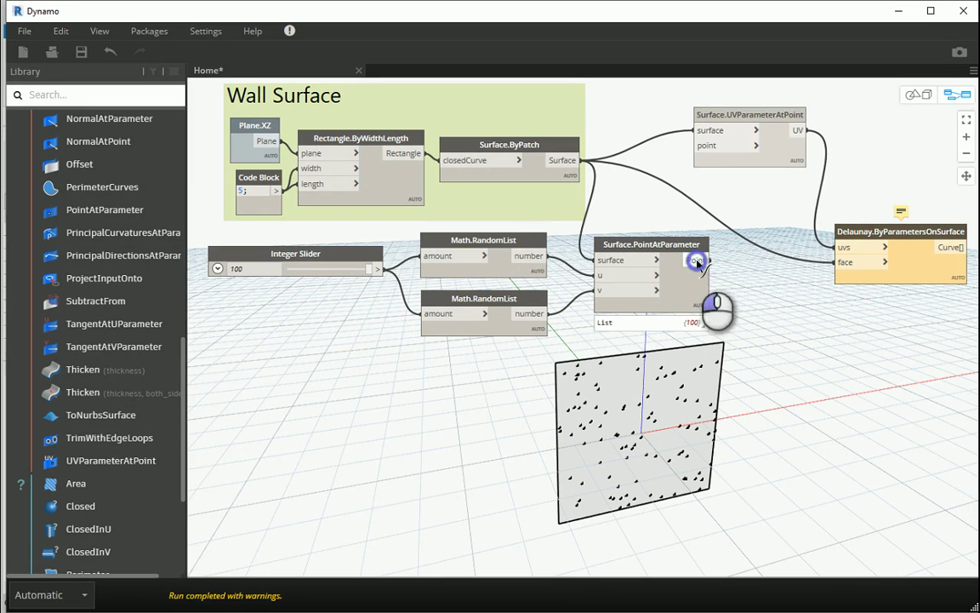
{"action": "left_click_drag", "start_coordinate": [697, 263], "coordinate": [705, 145]}
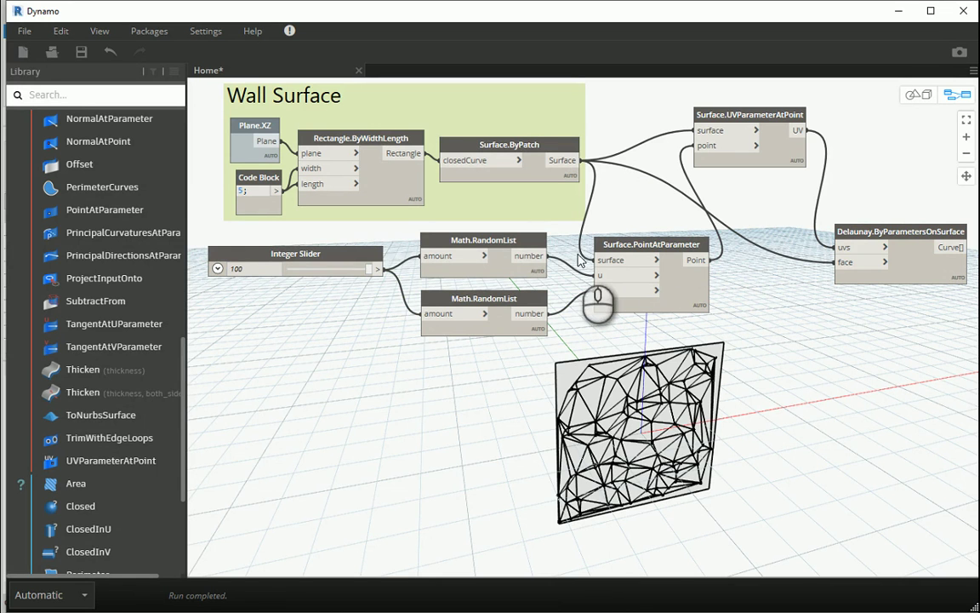
Arrange the PointAtParameter, UVParameterAtPoint and Delaunay nodes in a compact chain and move the Wall Surface group up and away from them
{"action": "left_click_drag", "start_coordinate": [623, 280], "coordinate": [604, 287]}
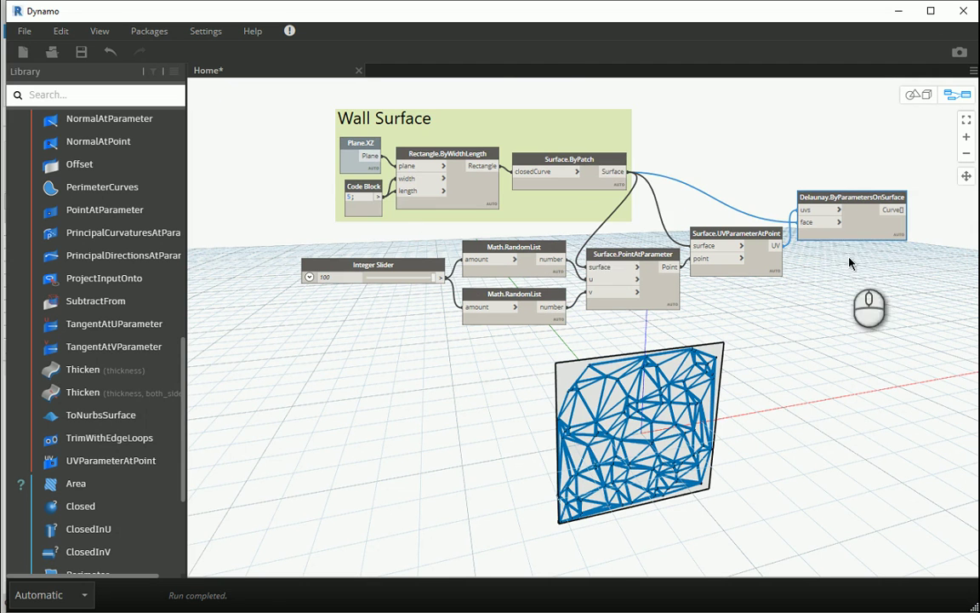
{"action": "left_click", "coordinate": [849, 258]}
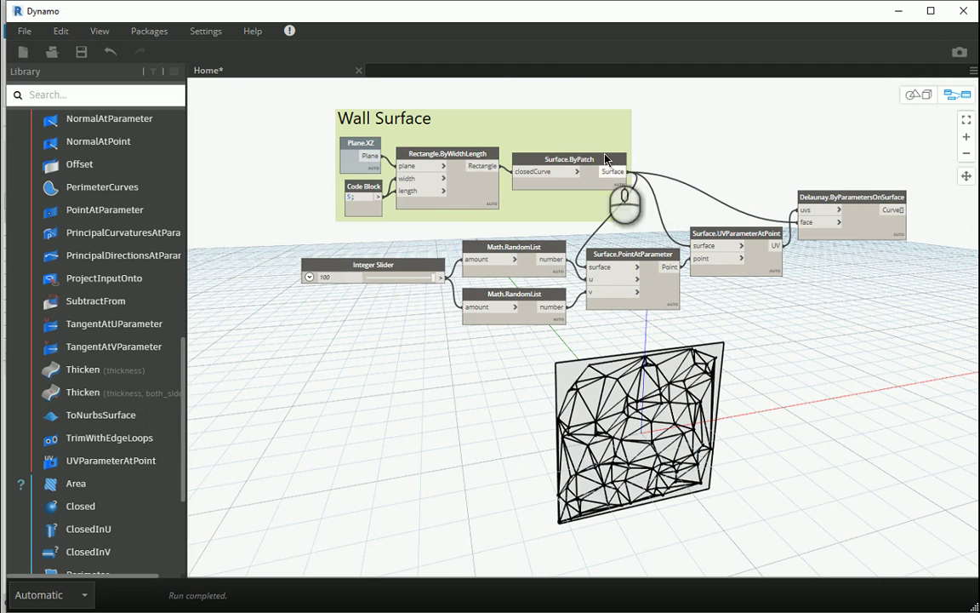
{"action": "left_click_drag", "start_coordinate": [598, 139], "coordinate": [589, 119]}
{"action": "scroll", "coordinate": [712, 161], "scroll_direction": "up", "scroll_amount": 1}
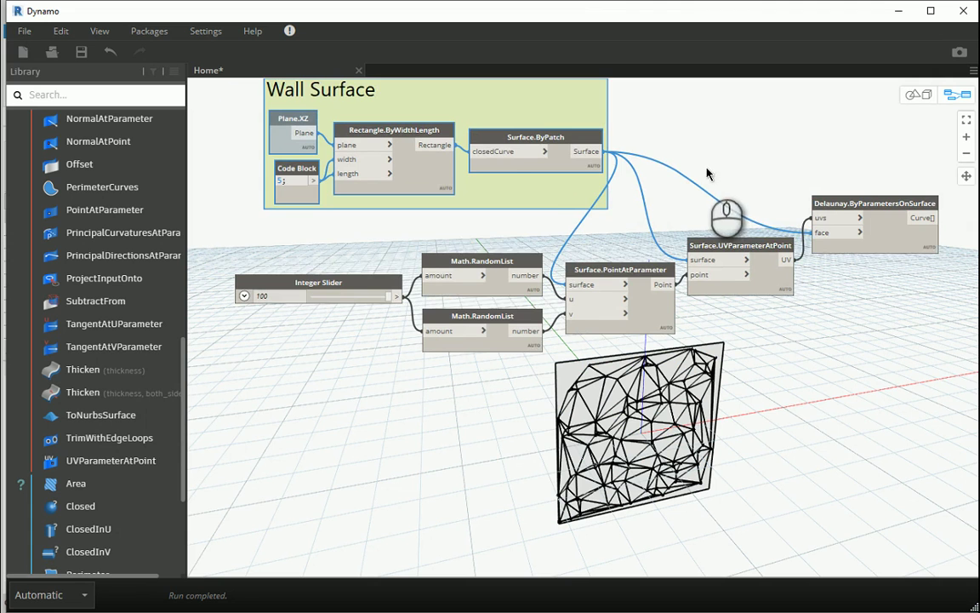
{"action": "middle_click_drag", "start_coordinate": [698, 168], "coordinate": [676, 170]}
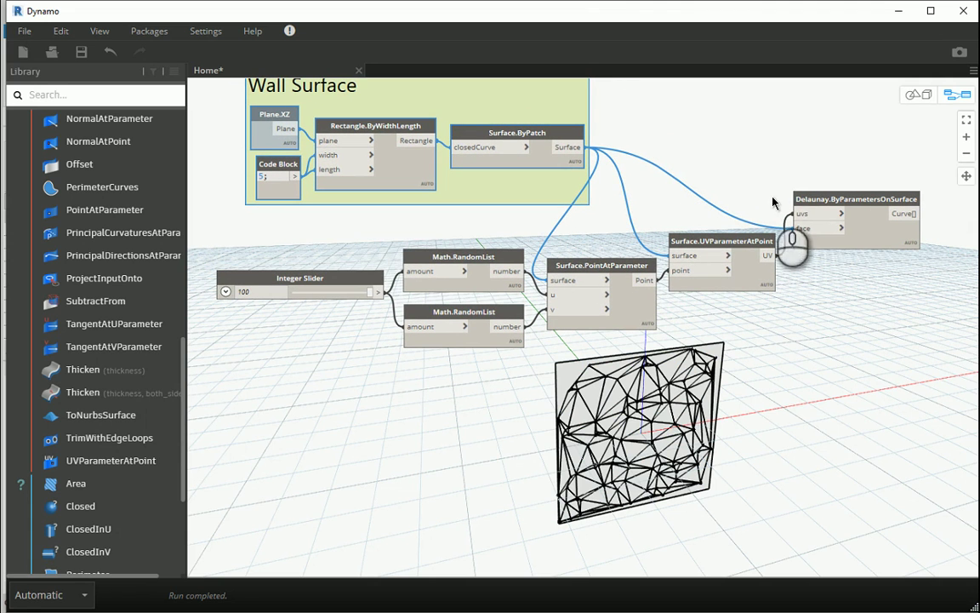
Fine-tune the alignment of the Surface.UVParameterAtPoint and Delaunay.ByParametersOnSurface nodes within the chain
{"action": "mouse_move", "coordinate": [711, 250]}
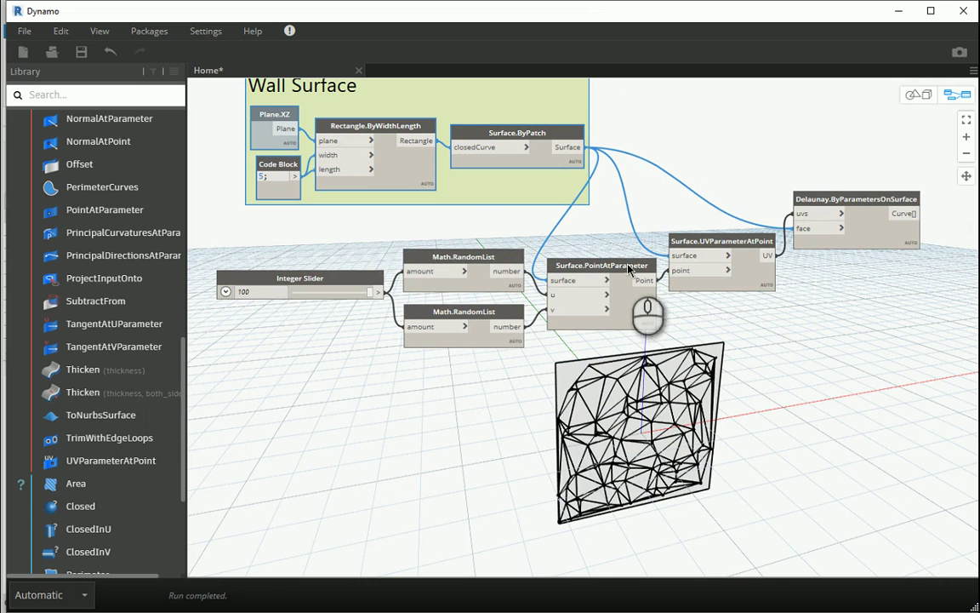
{"action": "mouse_move", "coordinate": [617, 277]}
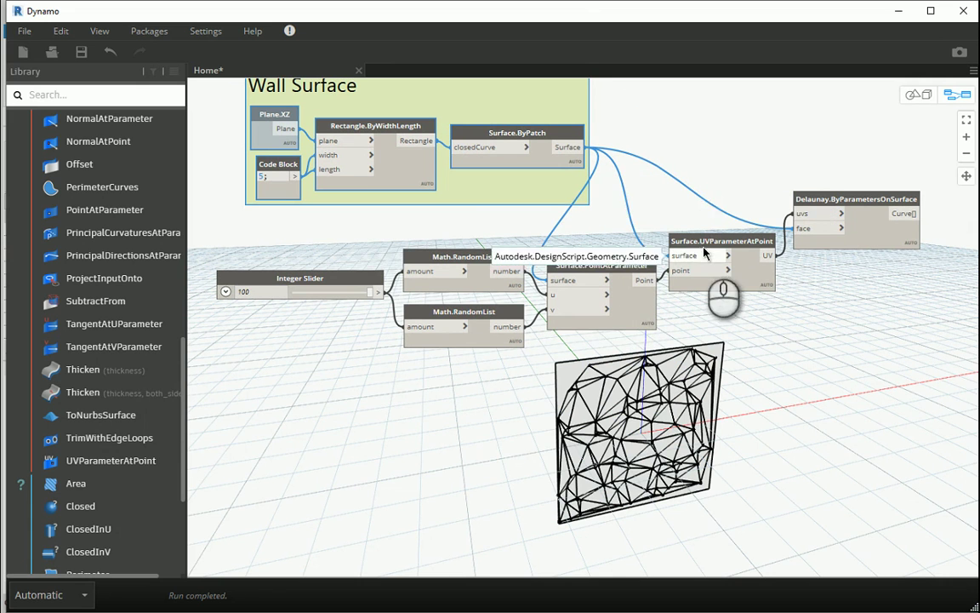
{"action": "left_click_drag", "start_coordinate": [705, 253], "coordinate": [705, 257]}
{"action": "left_click_drag", "start_coordinate": [814, 195], "coordinate": [816, 203]}
{"action": "left_click", "coordinate": [732, 318]}
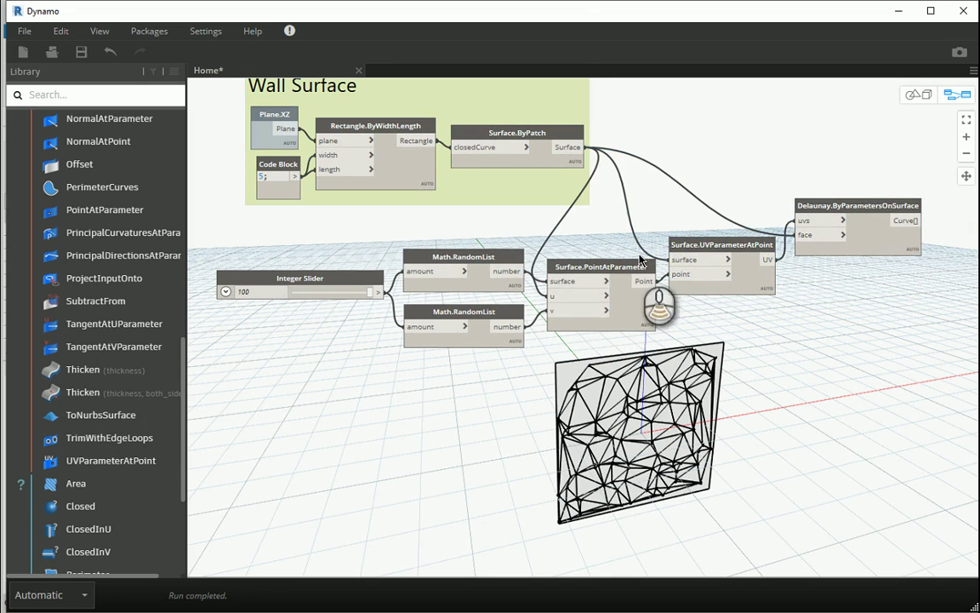
Move the Wall Surface group so its outer edge roughly lines up with the start of the Integer Slider node below
{"action": "scroll", "coordinate": [632, 230], "scroll_direction": "down", "scroll_amount": 3}
{"action": "middle_click_drag", "start_coordinate": [580, 195], "coordinate": [571, 280]}
{"action": "scroll", "coordinate": [515, 204], "scroll_direction": "up", "scroll_amount": 1}
{"action": "left_click_drag", "start_coordinate": [515, 208], "coordinate": [484, 168]}
Group the slider, random list, point, UV and Delaunay nodes and title the group "Delaunay"
{"action": "left_click_drag", "start_coordinate": [737, 347], "coordinate": [303, 269]}
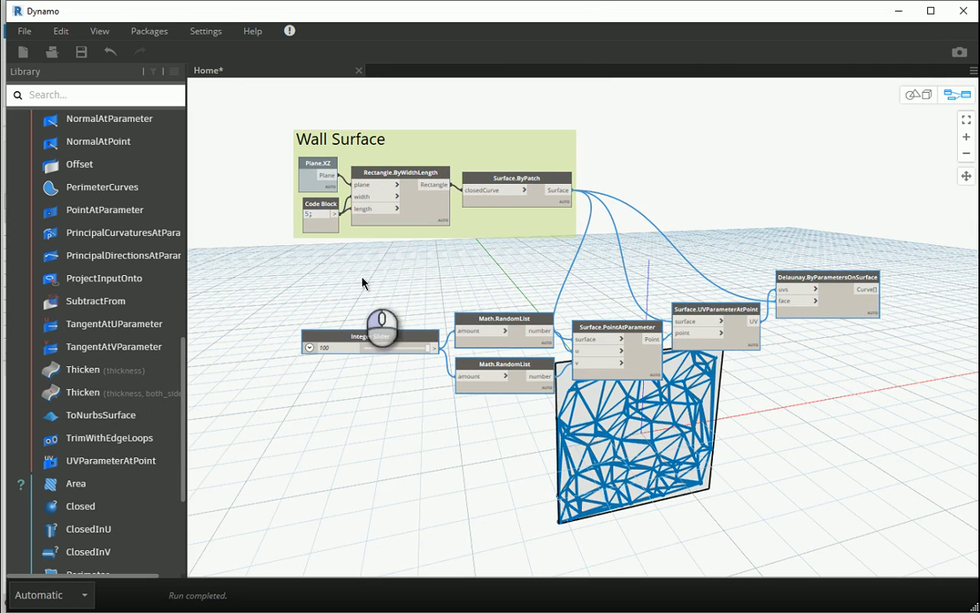
{"action": "right_click", "coordinate": [796, 277]}
{"action": "left_click", "coordinate": [835, 303]}
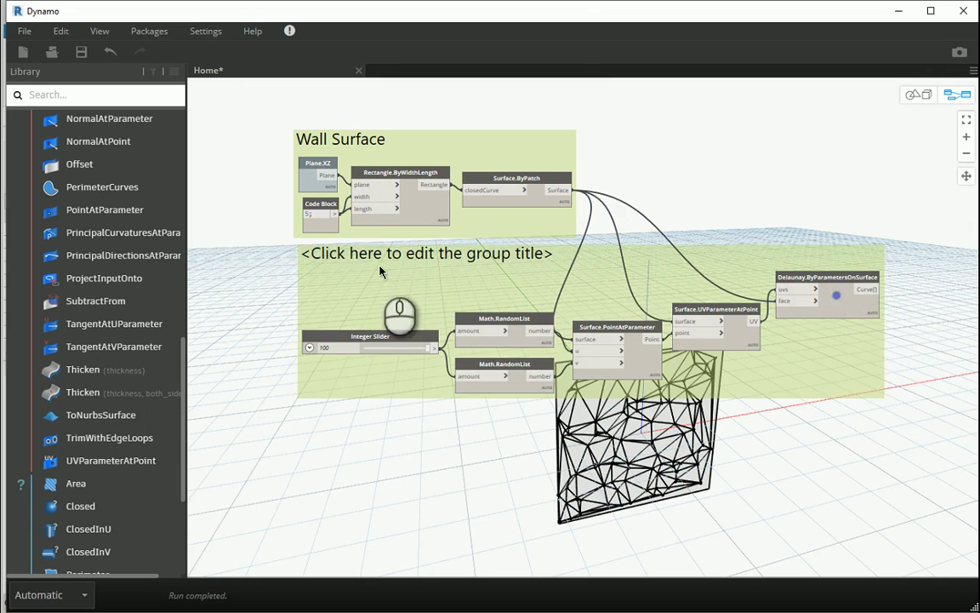
{"action": "left_click", "coordinate": [372, 256]}
{"action": "type", "text": "Delaunay"}
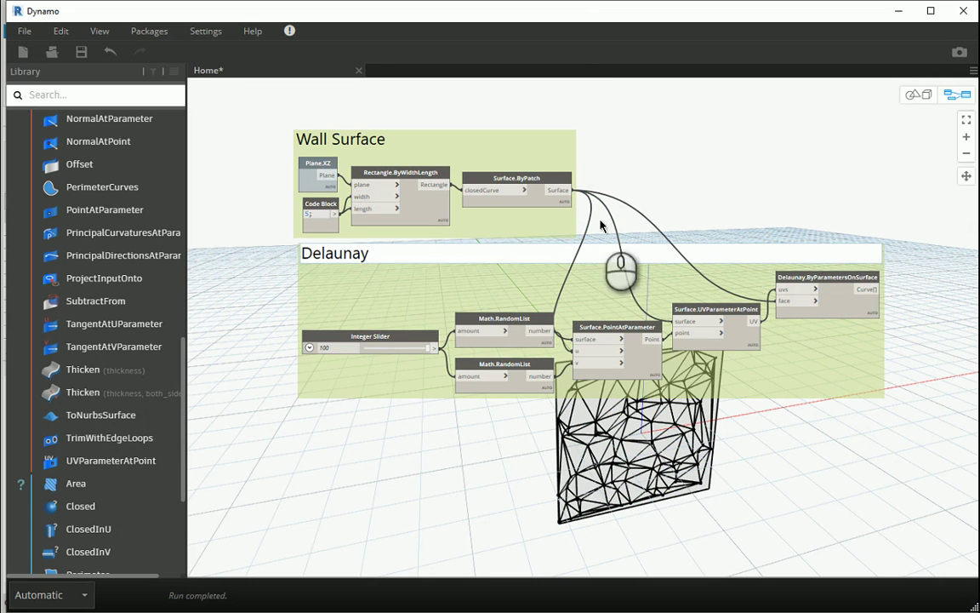
{"action": "left_click", "coordinate": [735, 138]}
Nudge the Delaunay group into line directly beneath the Wall Surface group
{"action": "left_click", "coordinate": [468, 298]}
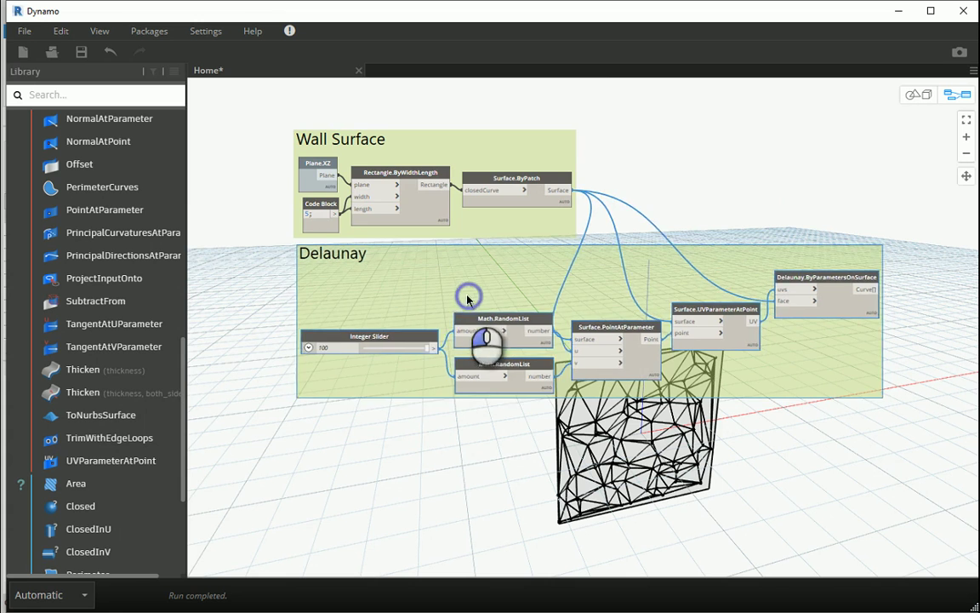
{"action": "middle_click_drag", "start_coordinate": [458, 320], "coordinate": [366, 275]}
{"action": "scroll", "coordinate": [375, 263], "scroll_direction": "up", "scroll_amount": 1}
{"action": "scroll", "coordinate": [425, 217], "scroll_direction": "down", "scroll_amount": 1}
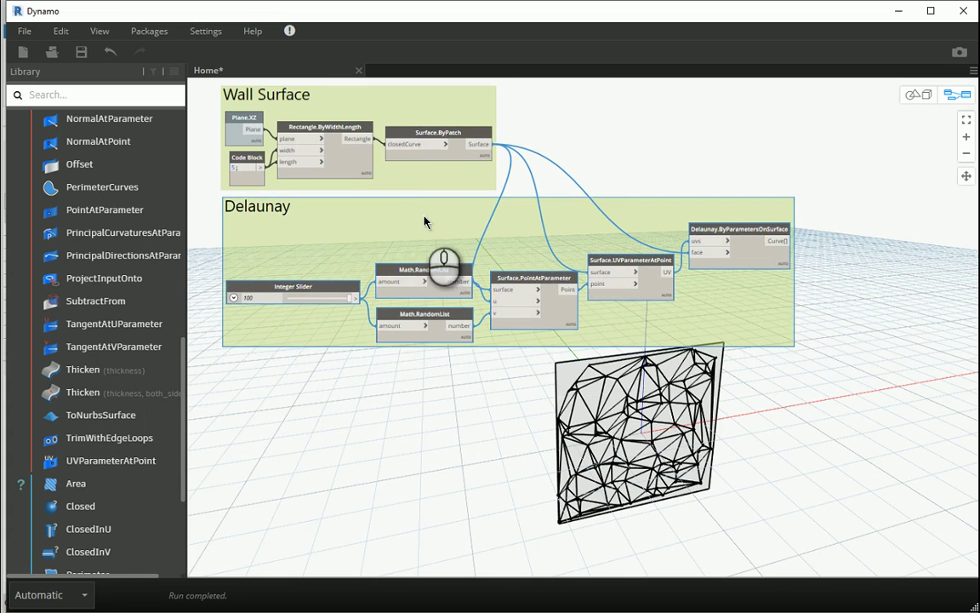
Turn off the geometry preview of the Surface.ByPatch node
{"action": "left_click", "coordinate": [433, 129]}
{"action": "right_click", "coordinate": [435, 134]}
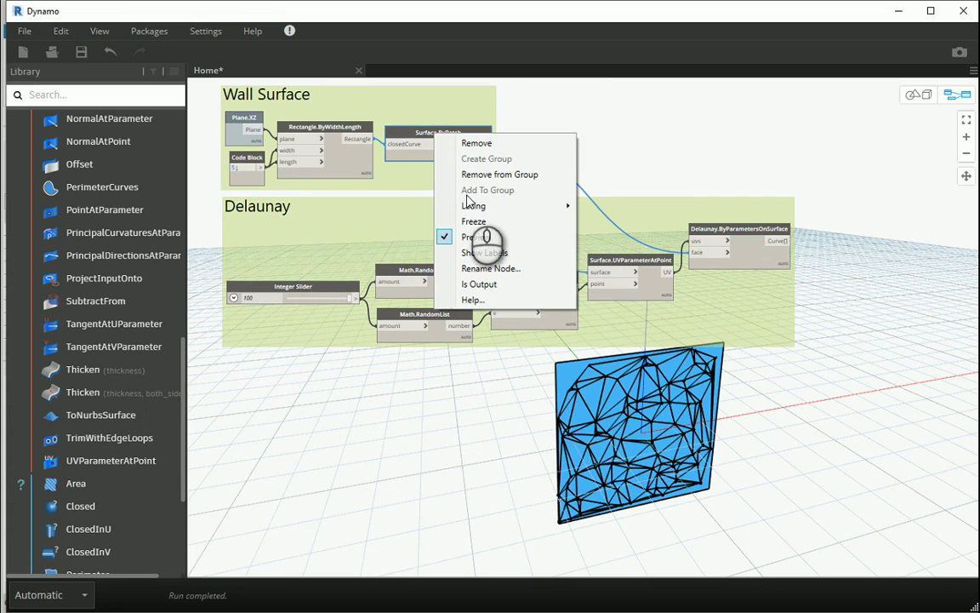
{"action": "left_click", "coordinate": [473, 237]}
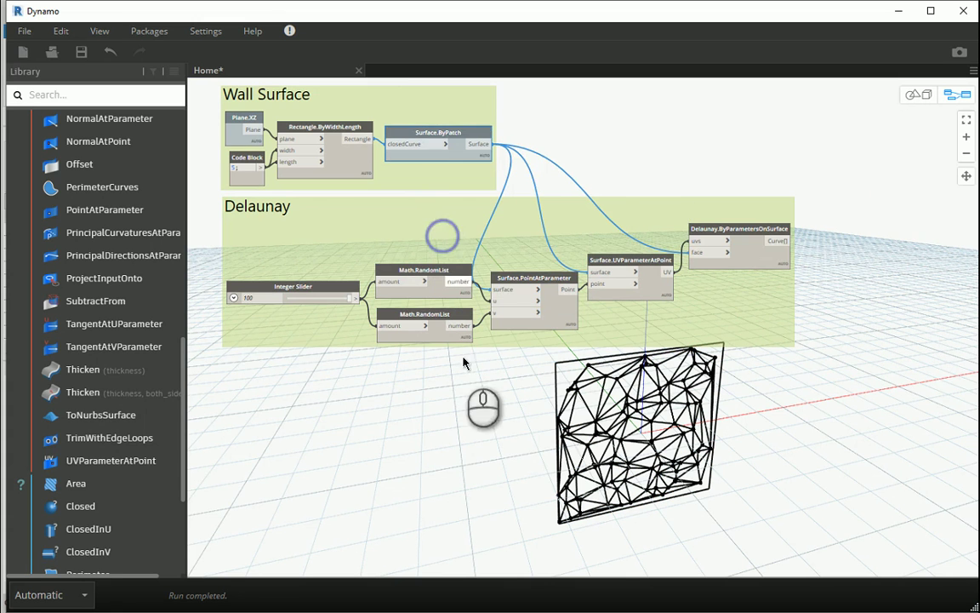
{"action": "left_click", "coordinate": [451, 394]}
{"action": "scroll", "coordinate": [294, 182], "scroll_direction": "down", "scroll_amount": 1}
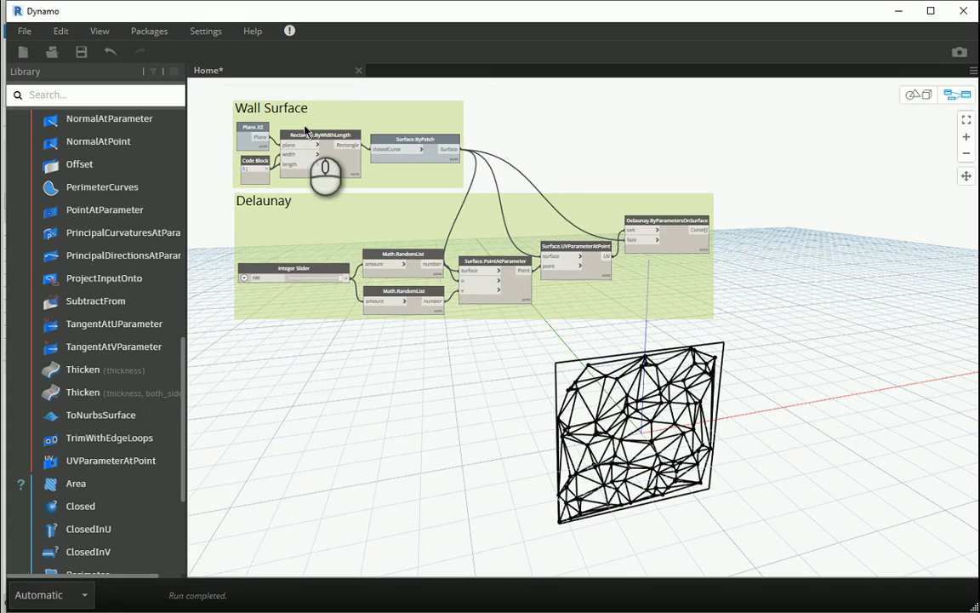
Turn off the geometry preview of the Rectangle.ByWidthLength node
{"action": "scroll", "coordinate": [306, 134], "scroll_direction": "up", "scroll_amount": 1}
{"action": "left_click", "coordinate": [304, 136]}
{"action": "right_click", "coordinate": [306, 136]}
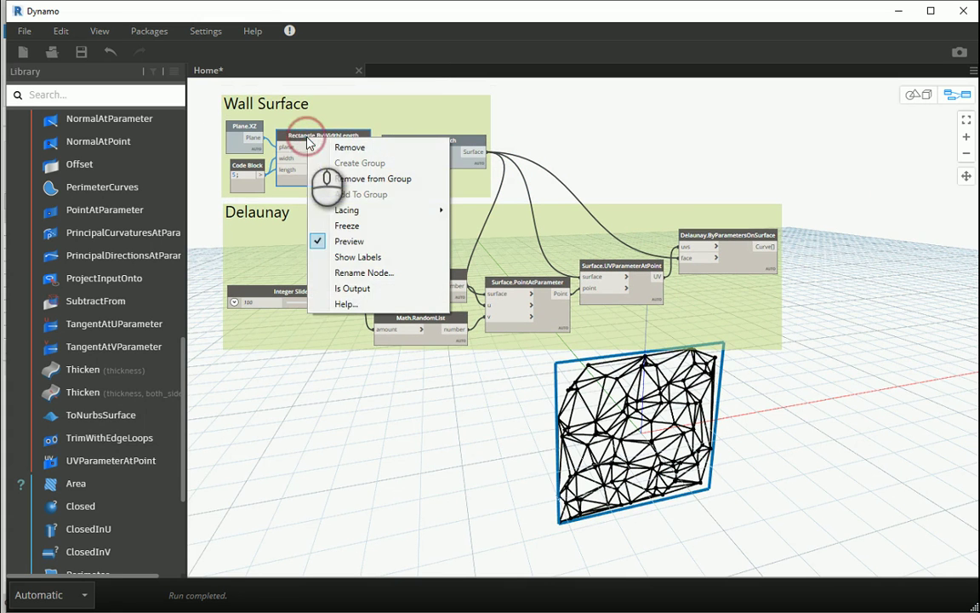
{"action": "left_click", "coordinate": [317, 241]}
{"action": "left_click", "coordinate": [431, 501]}
Search for "extrude" and add a Curve.Extrude (distance) node beyond the Delaunay.ByParametersOnSurface node
{"action": "middle_click_drag", "start_coordinate": [611, 414], "coordinate": [469, 395]}
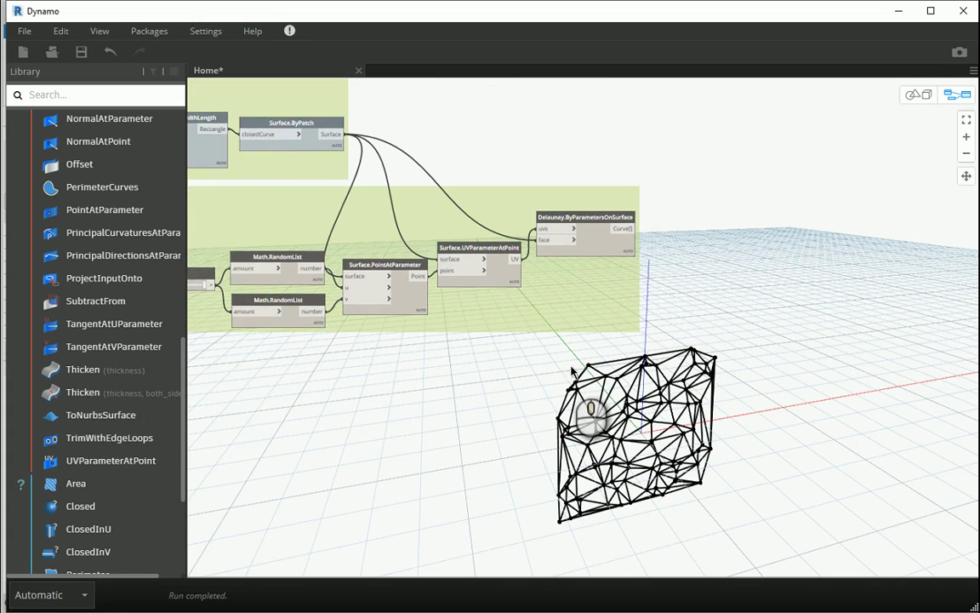
{"action": "scroll", "coordinate": [693, 325], "scroll_direction": "up", "scroll_amount": 1}
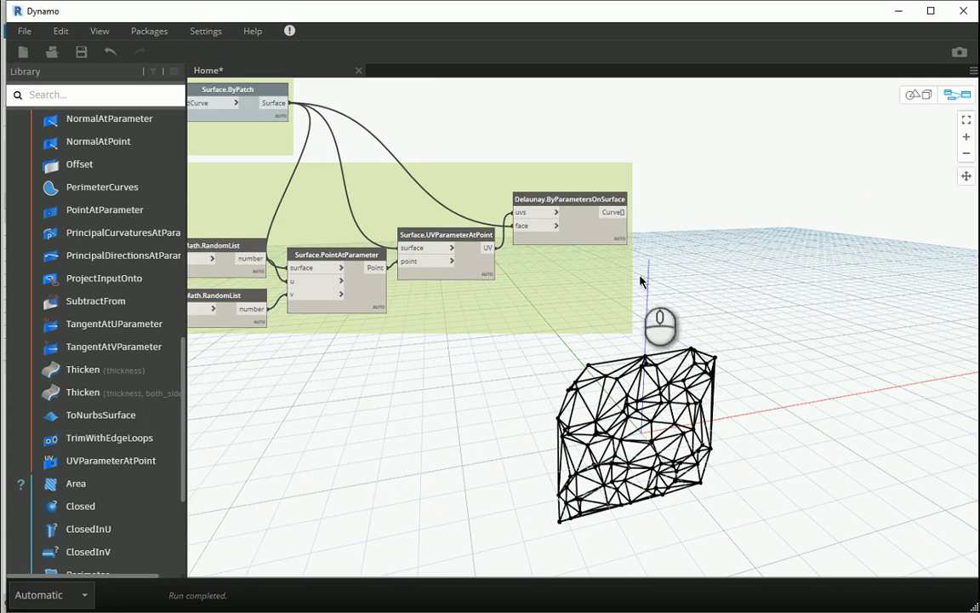
{"action": "scroll", "coordinate": [621, 215], "scroll_direction": "up", "scroll_amount": 2}
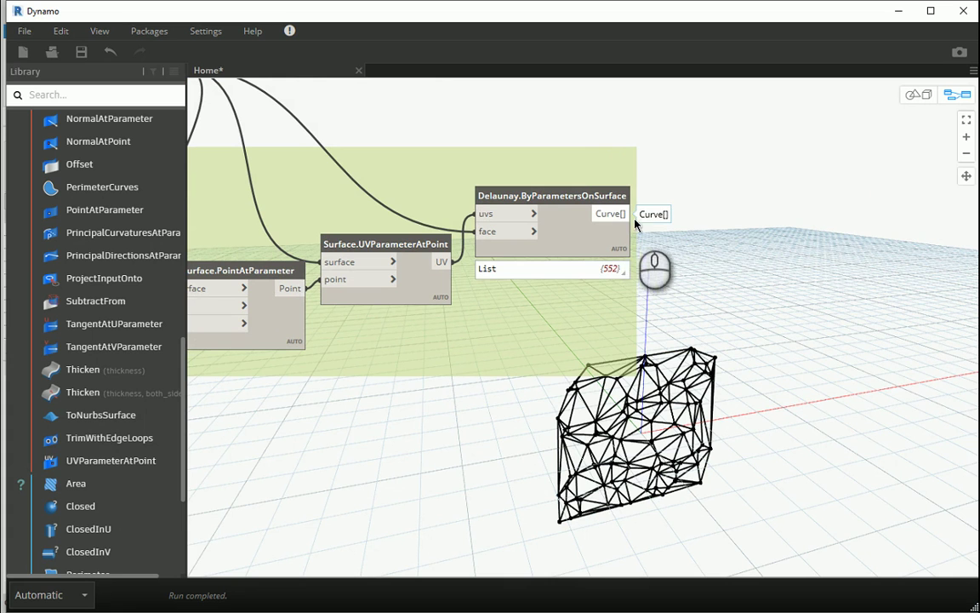
{"action": "left_click", "coordinate": [704, 201]}
{"action": "right_click", "coordinate": [725, 204]}
{"action": "type", "text": "extrude"}
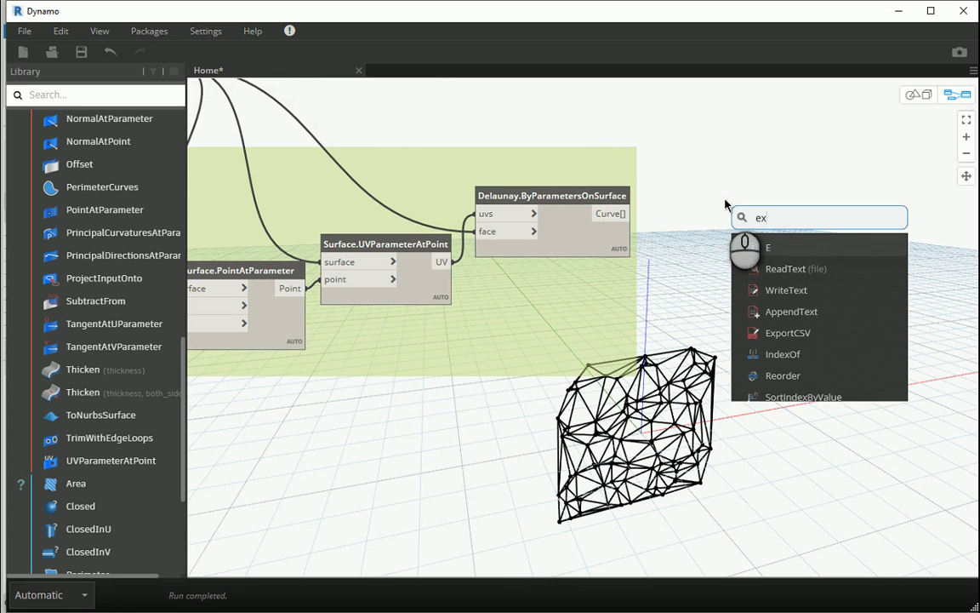
{"action": "mouse_move", "coordinate": [764, 247]}
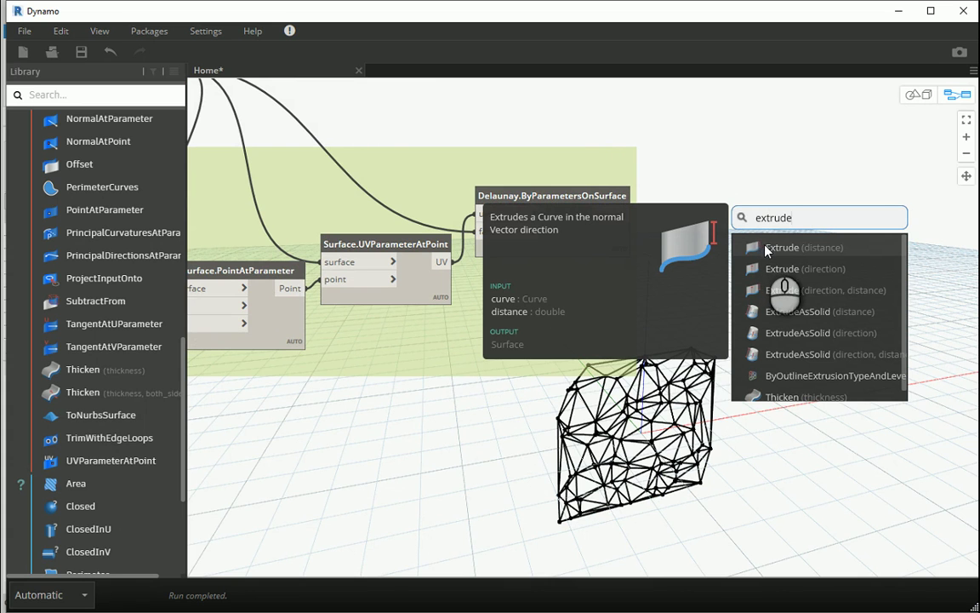
{"action": "left_click", "coordinate": [763, 248]}
Wire a code block of 0.2 to Curve.Extrude's distance and the Delaunay Curve[] output to its curve input
{"action": "double_click", "coordinate": [701, 284]}
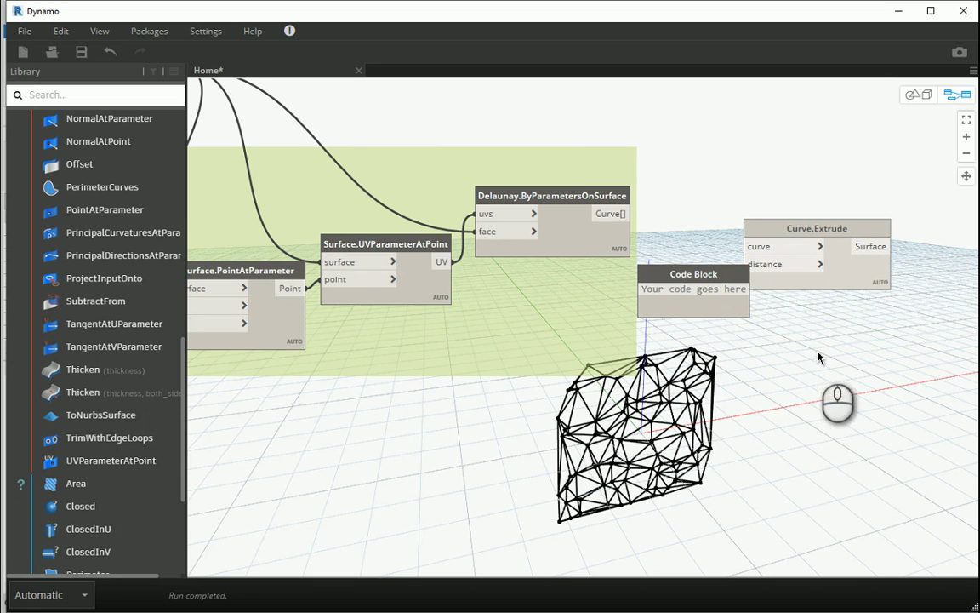
{"action": "left_click", "coordinate": [699, 291]}
{"action": "type", "text": "-"}
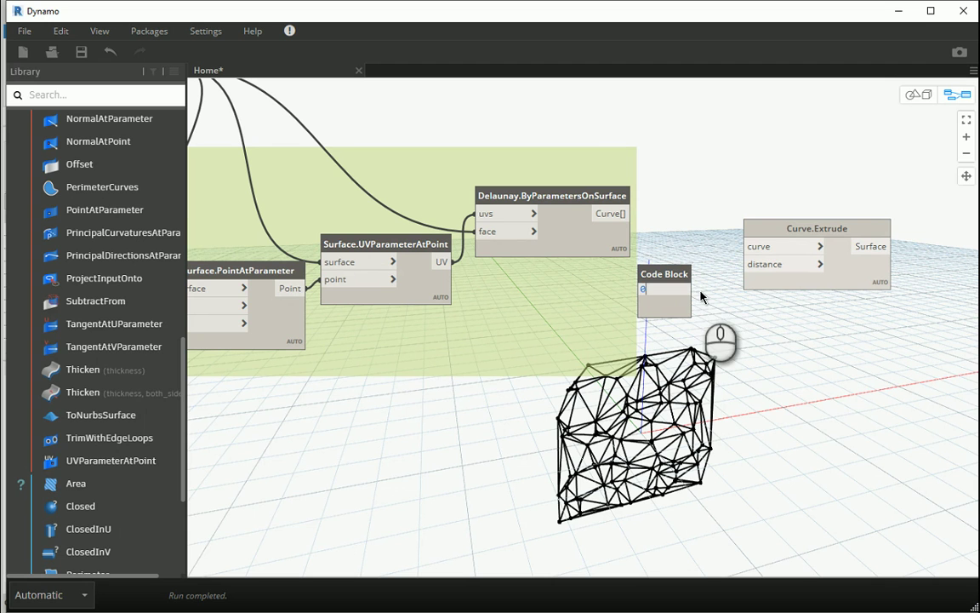
{"action": "left_click", "coordinate": [750, 328]}
{"action": "left_click", "coordinate": [685, 288]}
{"action": "left_click", "coordinate": [752, 265]}
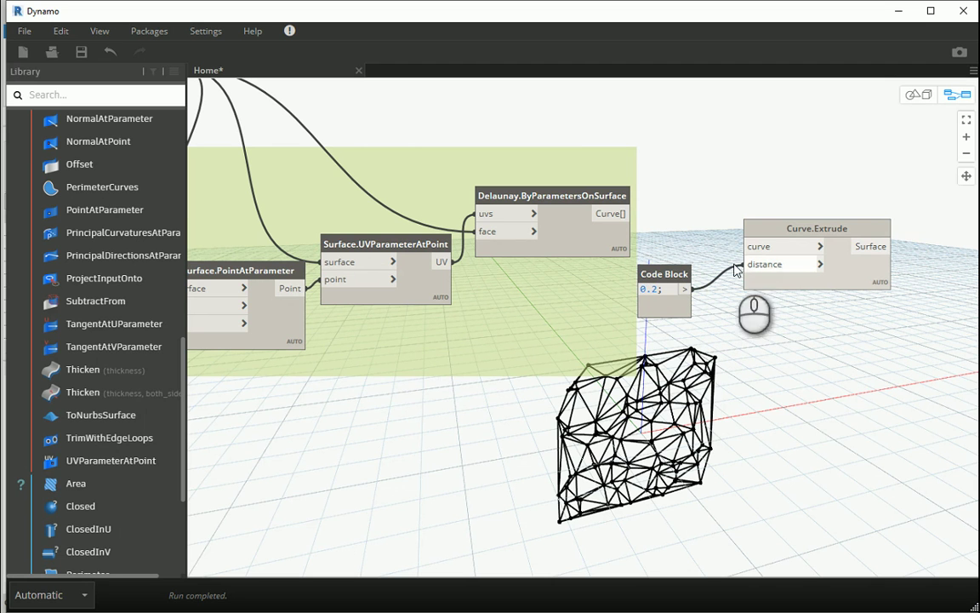
{"action": "left_click", "coordinate": [626, 213]}
{"action": "left_click", "coordinate": [755, 248]}
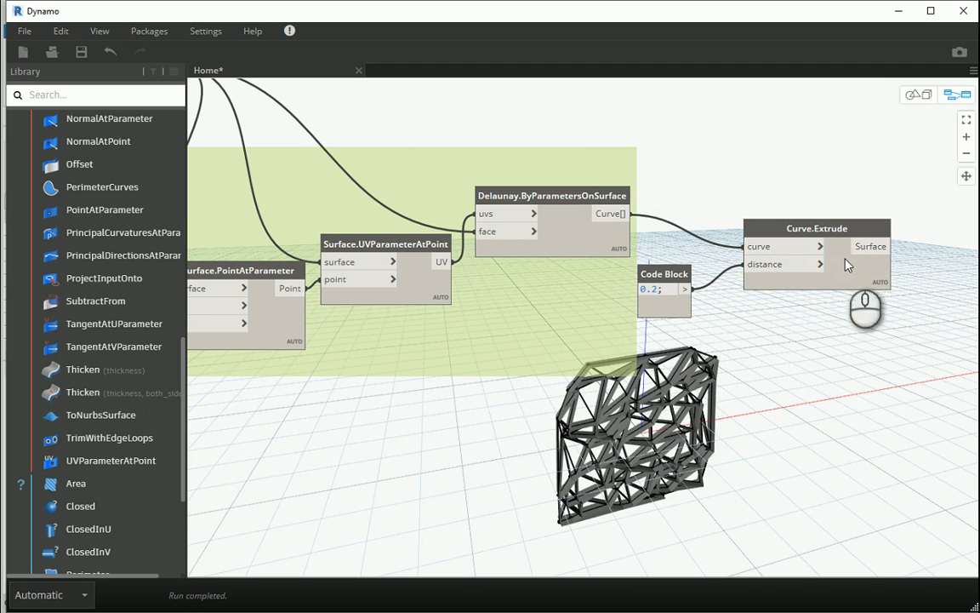
Check the extruded pattern up close and set the code block feeding the extrusion distance to 0.15
{"action": "left_click", "coordinate": [917, 95]}
{"action": "scroll", "coordinate": [722, 485], "scroll_direction": "up", "scroll_amount": 3}
{"action": "scroll", "coordinate": [717, 485], "scroll_direction": "up", "scroll_amount": 6}
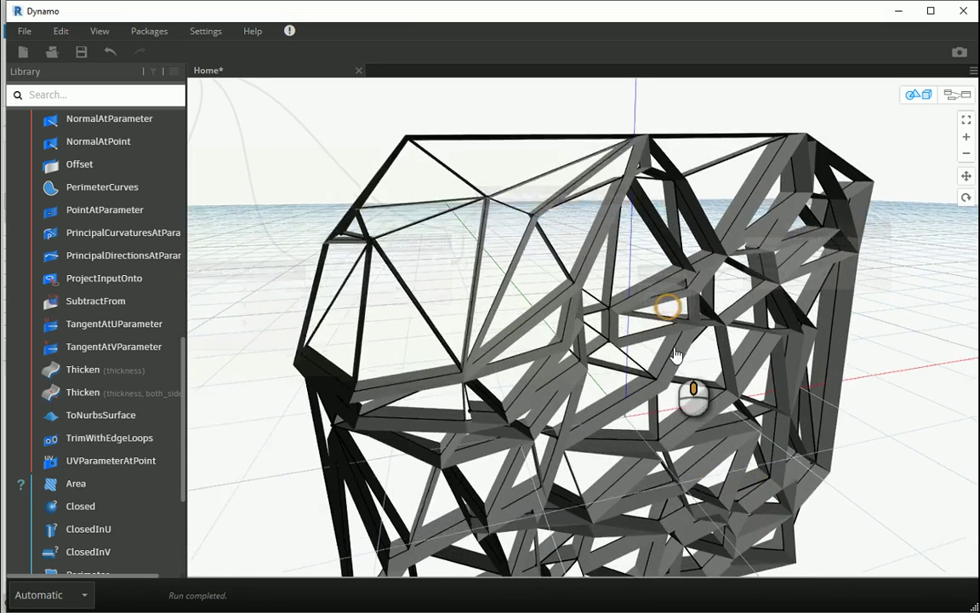
{"action": "scroll", "coordinate": [677, 356], "scroll_direction": "down", "scroll_amount": 3}
{"action": "left_click", "coordinate": [957, 94]}
{"action": "middle_click_drag", "start_coordinate": [681, 280], "coordinate": [654, 209]}
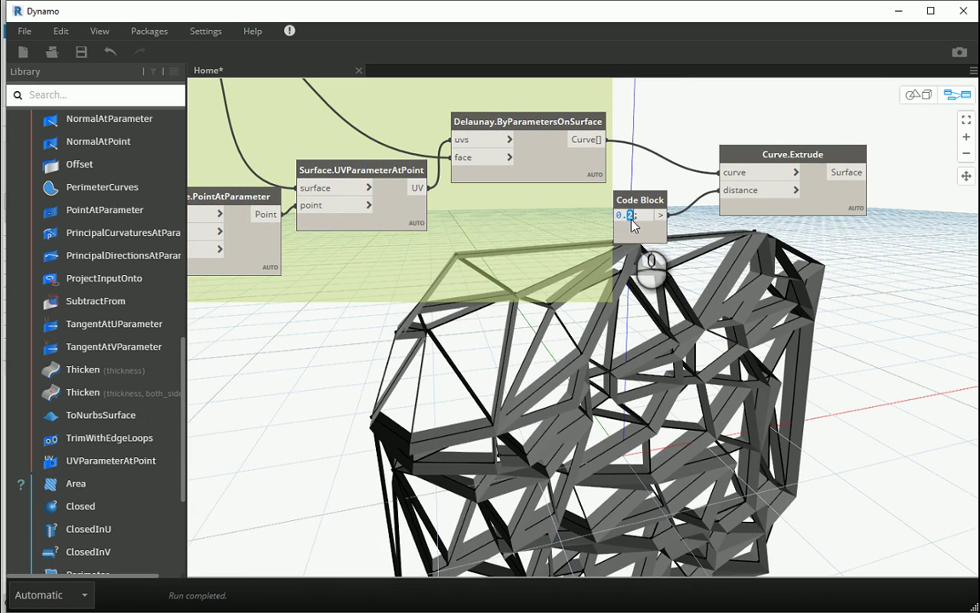
{"action": "type", "text": "15"}
{"action": "left_click", "coordinate": [912, 233]}
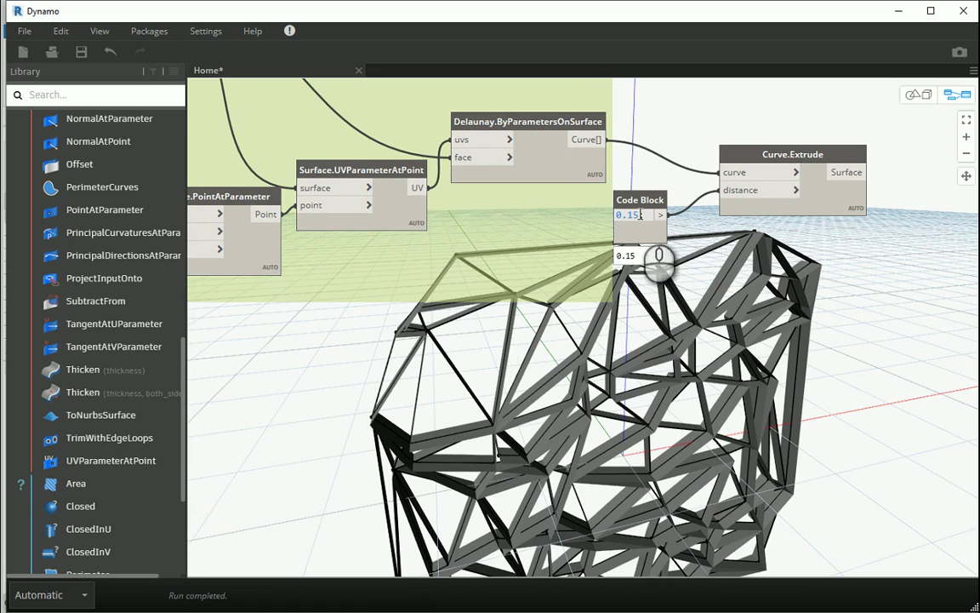
{"action": "left_click_drag", "start_coordinate": [656, 200], "coordinate": [668, 196]}
Add a Surface.Thicken (thickness) node after the Curve.Extrude node
{"action": "scroll", "coordinate": [666, 200], "scroll_direction": "down", "scroll_amount": 1}
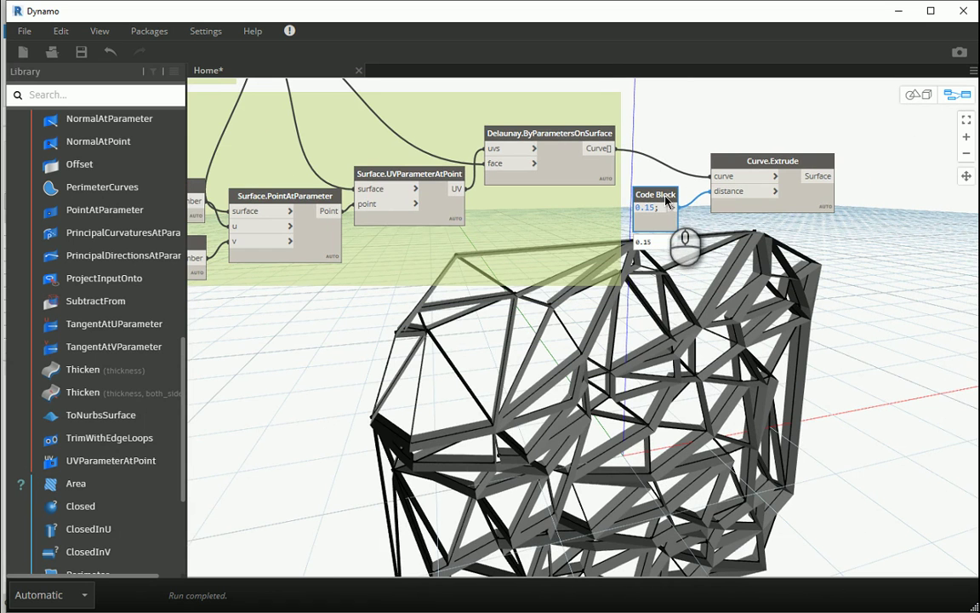
{"action": "middle_click_drag", "start_coordinate": [873, 273], "coordinate": [837, 283]}
{"action": "scroll", "coordinate": [783, 223], "scroll_direction": "down", "scroll_amount": 1}
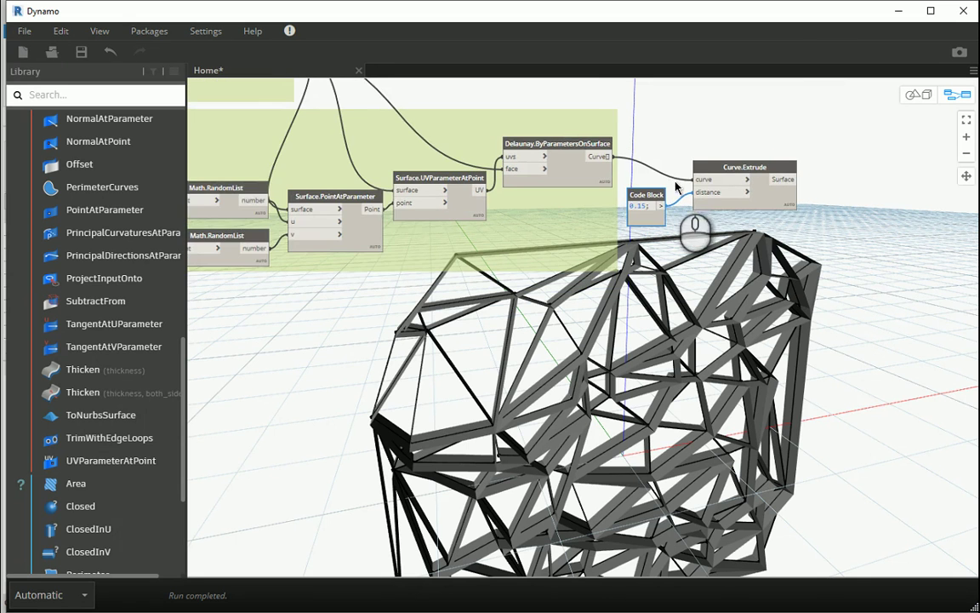
{"action": "middle_click_drag", "start_coordinate": [806, 195], "coordinate": [712, 187]}
{"action": "scroll", "coordinate": [767, 174], "scroll_direction": "up", "scroll_amount": 1}
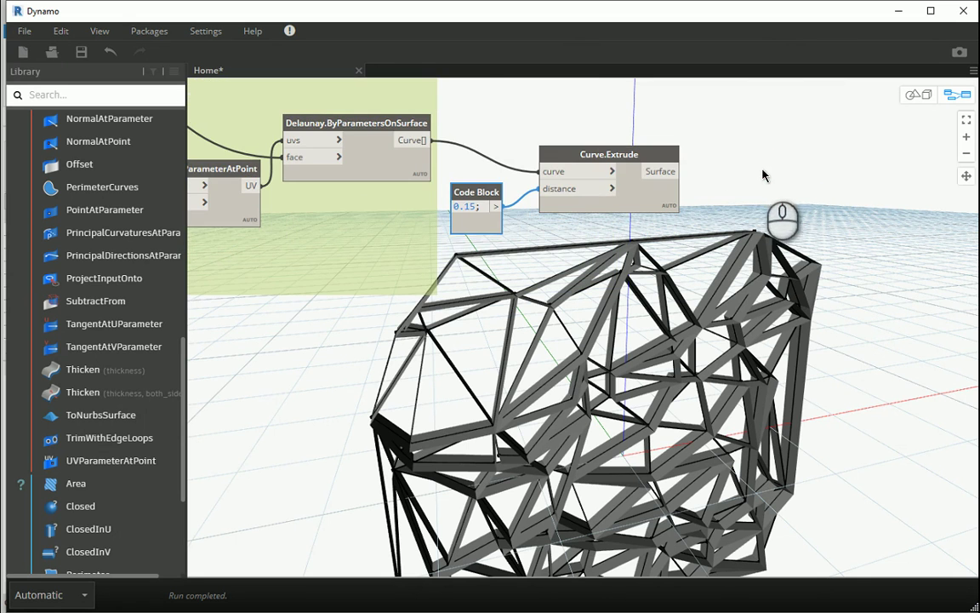
{"action": "right_click", "coordinate": [763, 177]}
{"action": "type", "text": "thicken"}
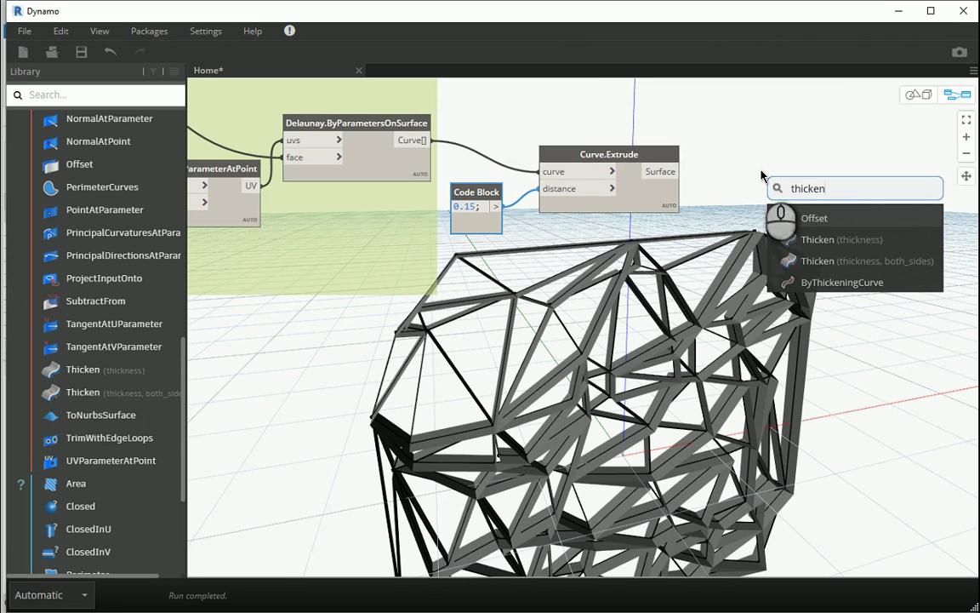
{"action": "left_click", "coordinate": [818, 240]}
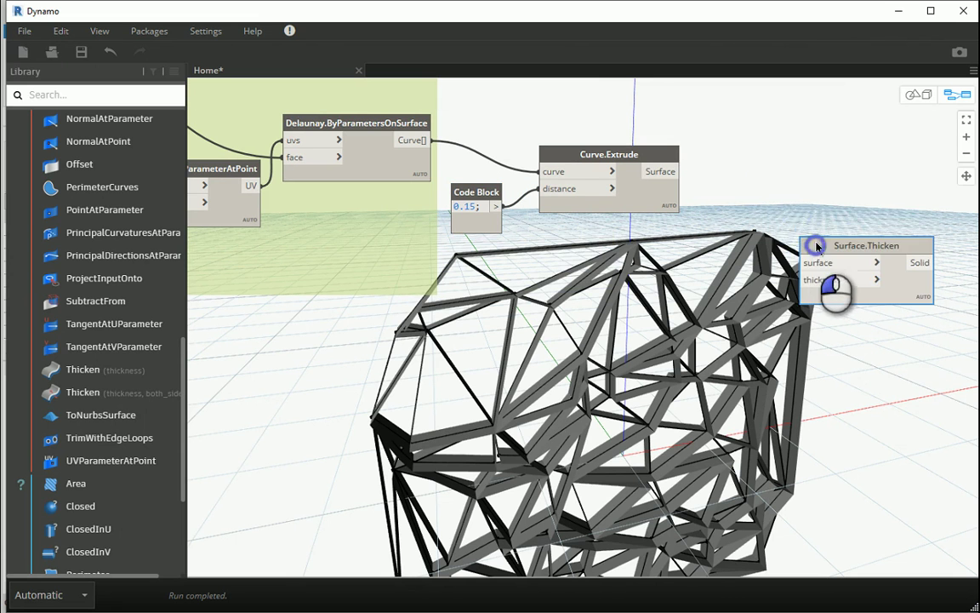
Wire a code block of 0.2 to Surface.Thicken's thickness and the Curve.Extrude Surface output to its surface input
{"action": "double_click", "coordinate": [732, 208]}
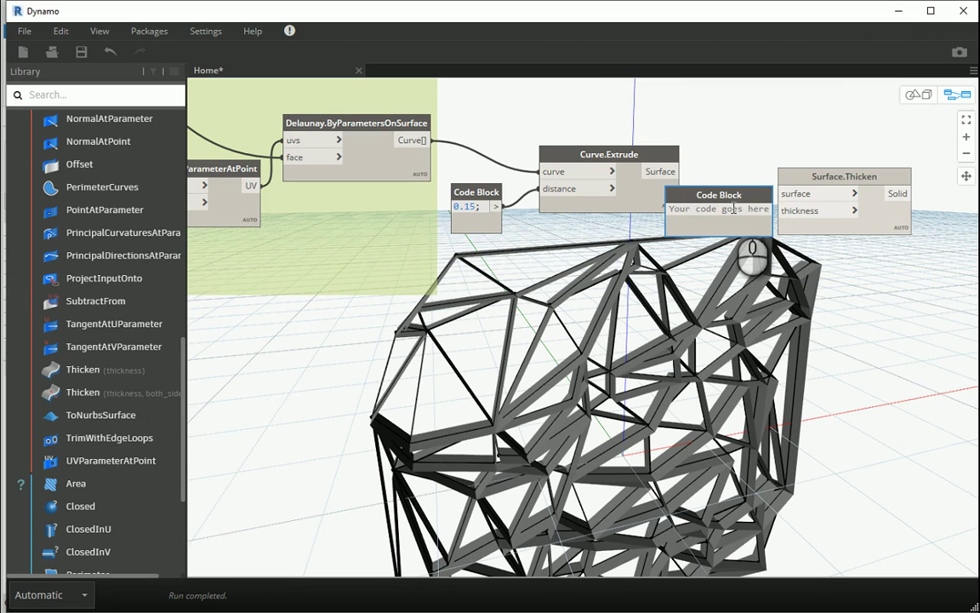
{"action": "type", "text": "0.15"}
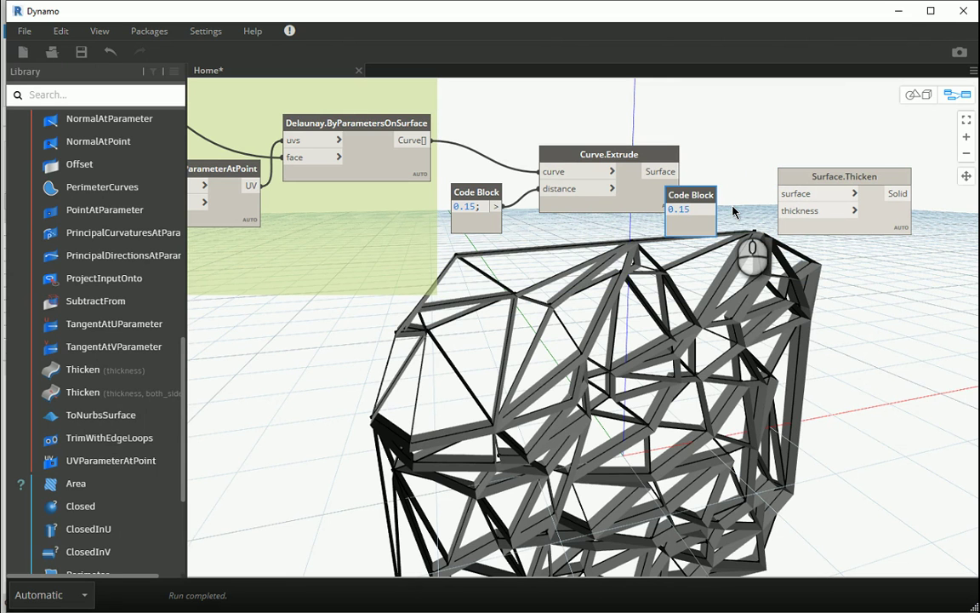
{"action": "key", "text": "BackSpace"}
{"action": "left_click_drag", "start_coordinate": [696, 195], "coordinate": [719, 216]}
{"action": "left_click", "coordinate": [791, 209]}
{"action": "left_click", "coordinate": [677, 175]}
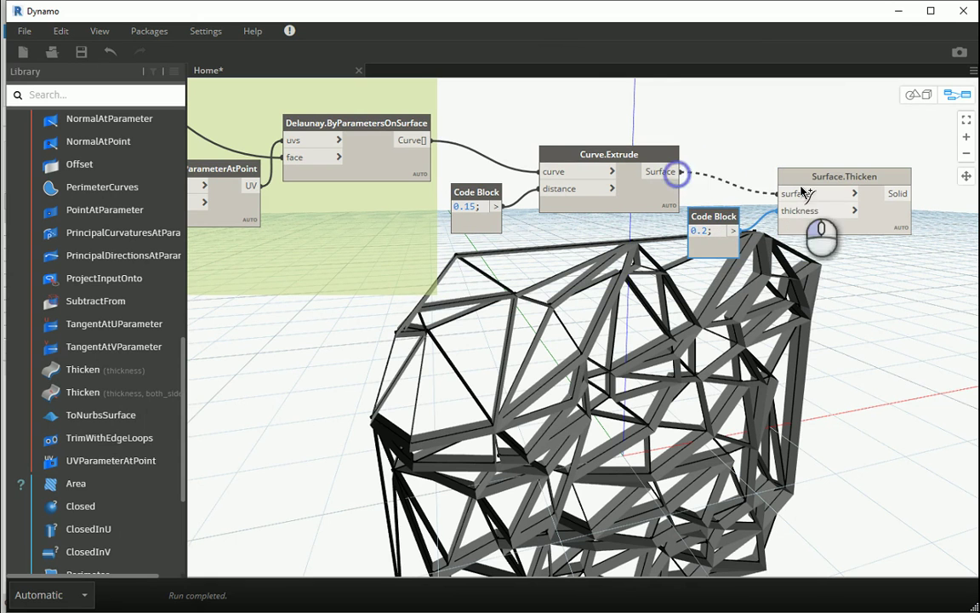
{"action": "left_click", "coordinate": [799, 193]}
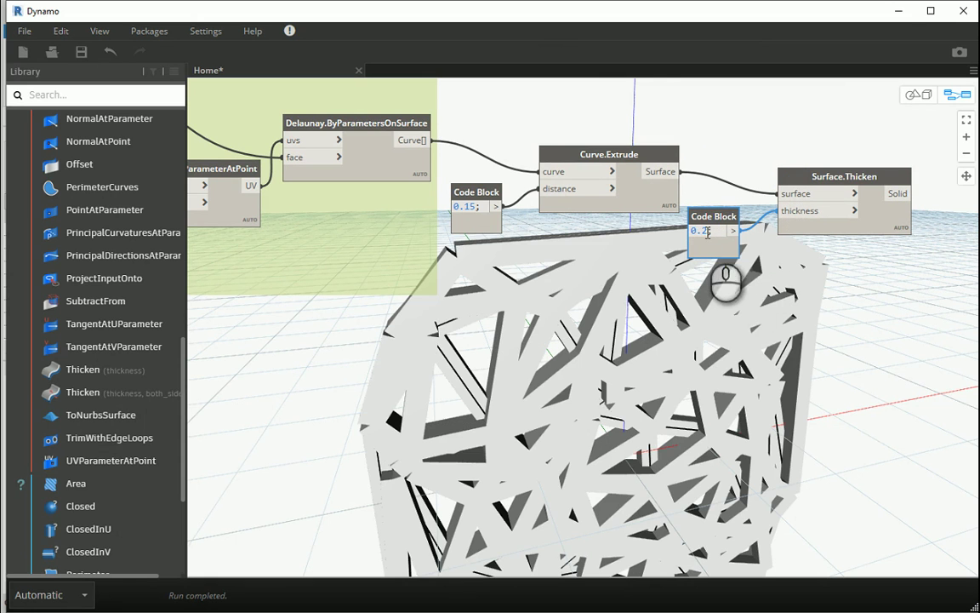
Set the code block feeding the Surface.Thicken thickness to 0.1
{"action": "double_click", "coordinate": [702, 231]}
{"action": "type", "text": "1"}
{"action": "left_click", "coordinate": [854, 327]}
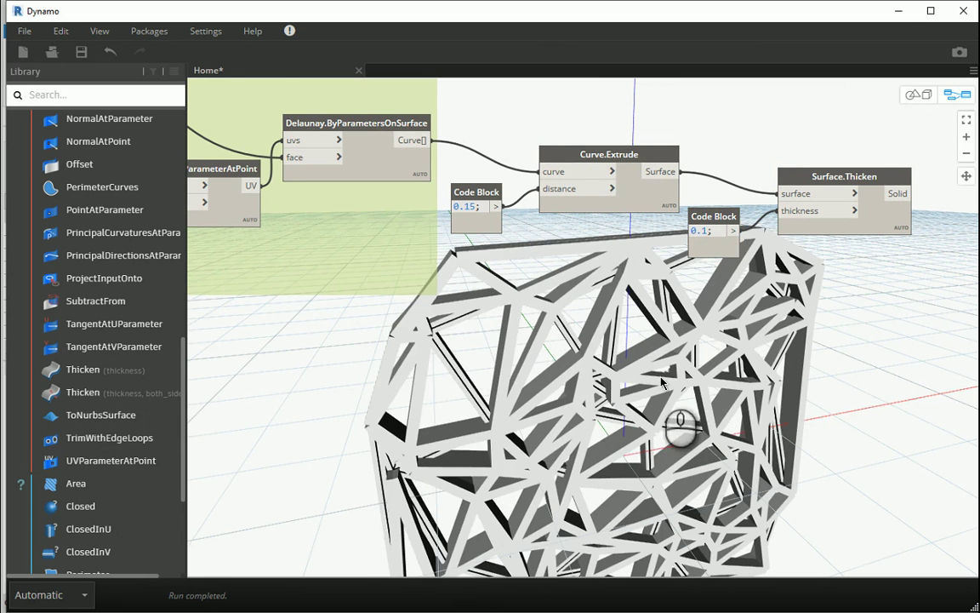
{"action": "scroll", "coordinate": [739, 179], "scroll_direction": "down", "scroll_amount": 2}
{"action": "scroll", "coordinate": [714, 165], "scroll_direction": "up", "scroll_amount": 2}
Move the Surface.Thicken node and its code block together up into line with the Curve.Extrude node
{"action": "left_click", "coordinate": [833, 175]}
{"action": "left_click_drag", "start_coordinate": [856, 155], "coordinate": [725, 247]}
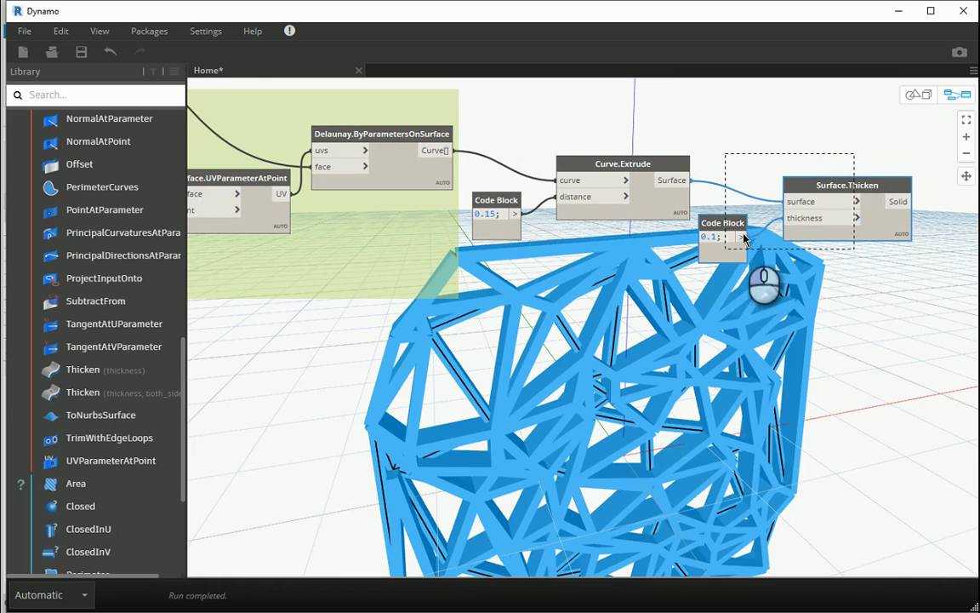
{"action": "left_click_drag", "start_coordinate": [814, 179], "coordinate": [818, 152]}
{"action": "left_click", "coordinate": [851, 285]}
Group the Curve.Extrude and Surface.Thicken nodes with their code blocks and title the group "Facade Pattern"
{"action": "scroll", "coordinate": [757, 180], "scroll_direction": "down", "scroll_amount": 2}
{"action": "scroll", "coordinate": [753, 171], "scroll_direction": "down", "scroll_amount": 2}
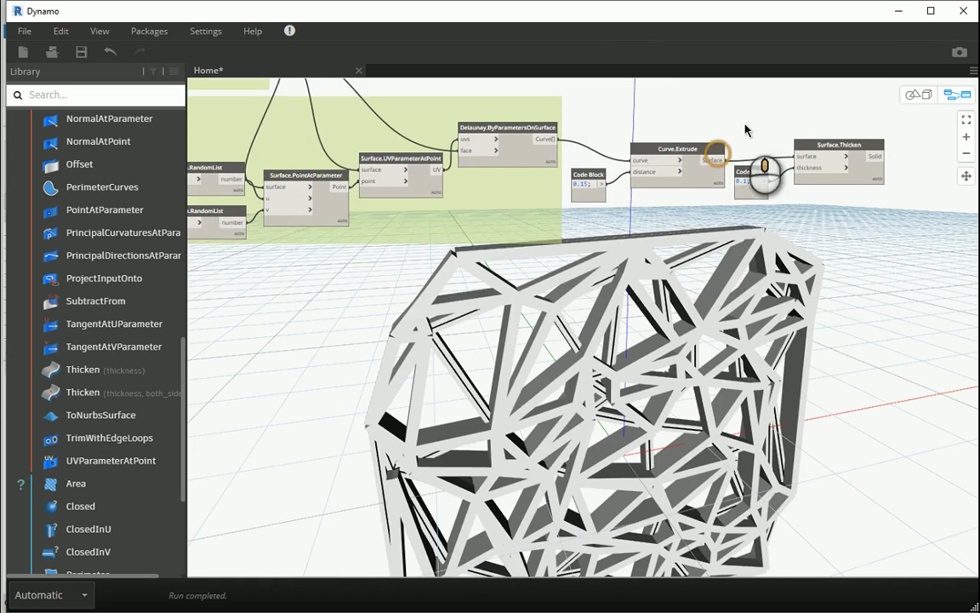
{"action": "scroll", "coordinate": [846, 115], "scroll_direction": "up", "scroll_amount": 2}
{"action": "left_click_drag", "start_coordinate": [842, 104], "coordinate": [558, 221]}
{"action": "right_click", "coordinate": [684, 143]}
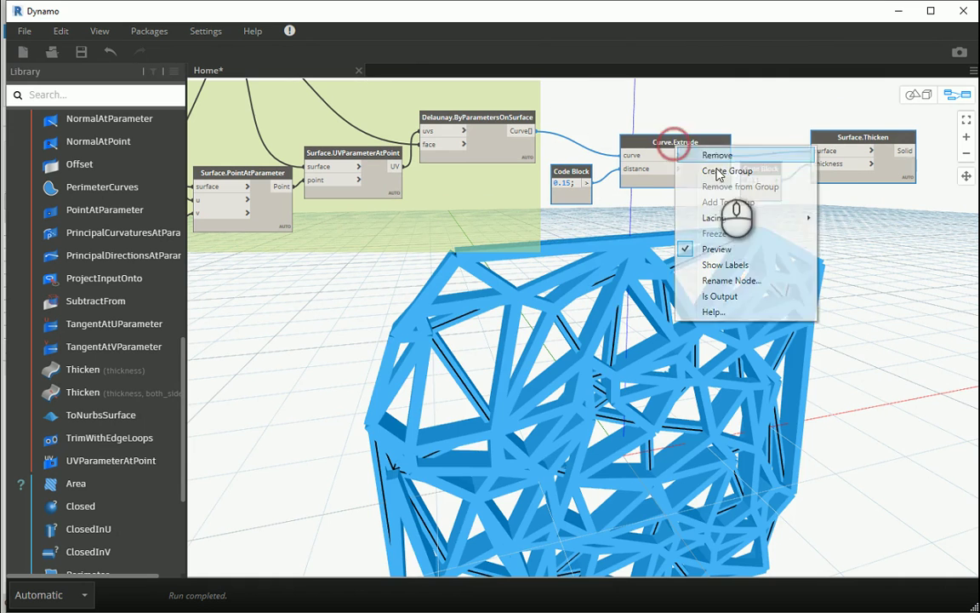
{"action": "left_click", "coordinate": [723, 170]}
{"action": "left_click", "coordinate": [656, 113]}
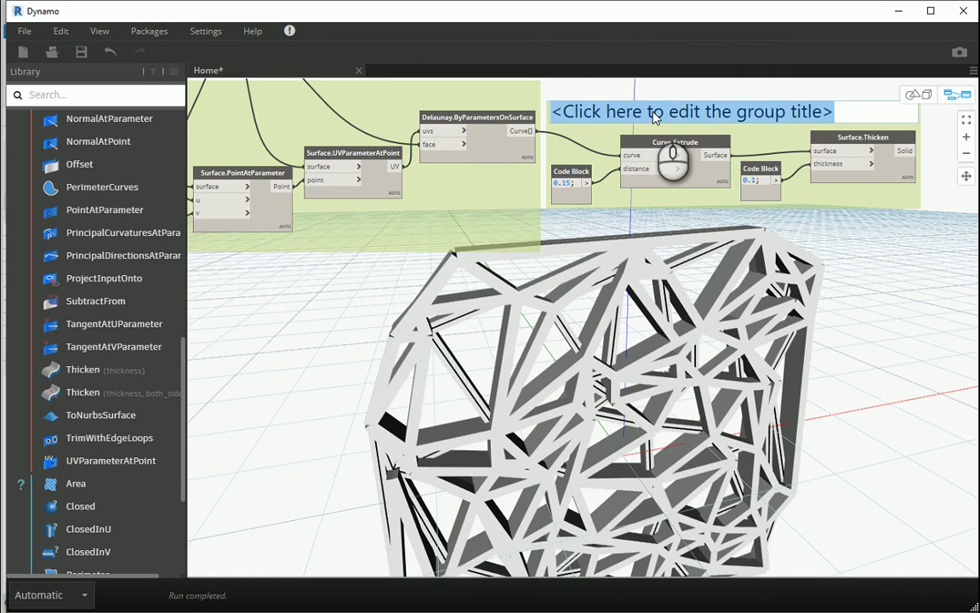
{"action": "type", "text": "Facade Pattern"}
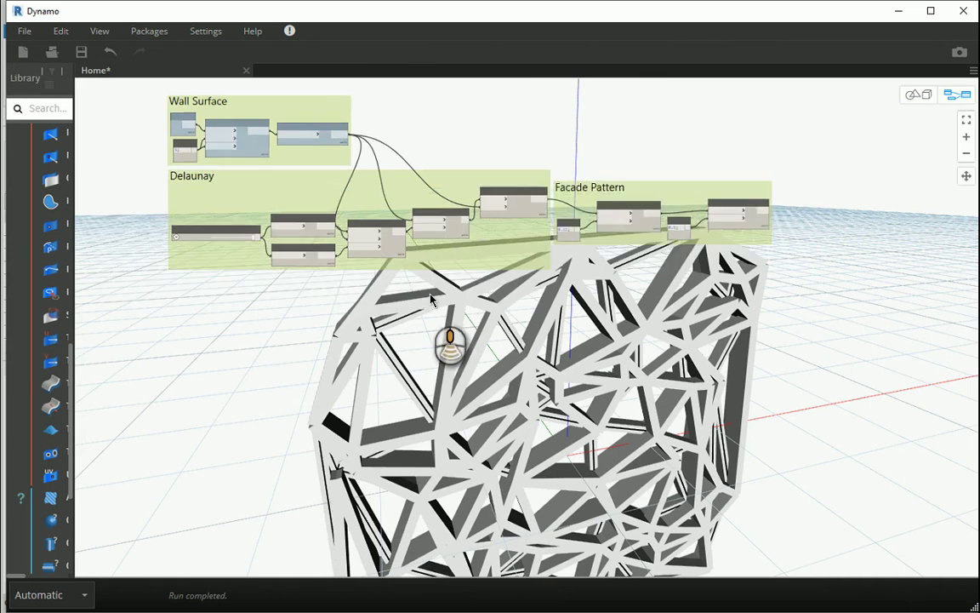
Move the Facade Pattern group up beside the Wall Surface group, above the end of the Delaunay group
{"action": "scroll", "coordinate": [399, 247], "scroll_direction": "up", "scroll_amount": 2}
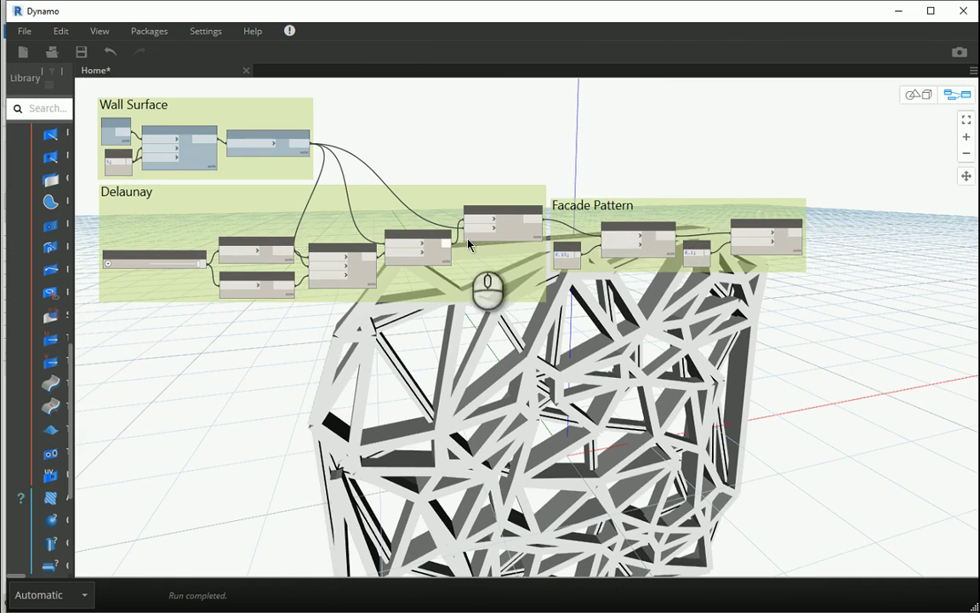
{"action": "left_click_drag", "start_coordinate": [639, 209], "coordinate": [530, 97]}
{"action": "scroll", "coordinate": [236, 189], "scroll_direction": "up", "scroll_amount": 3}
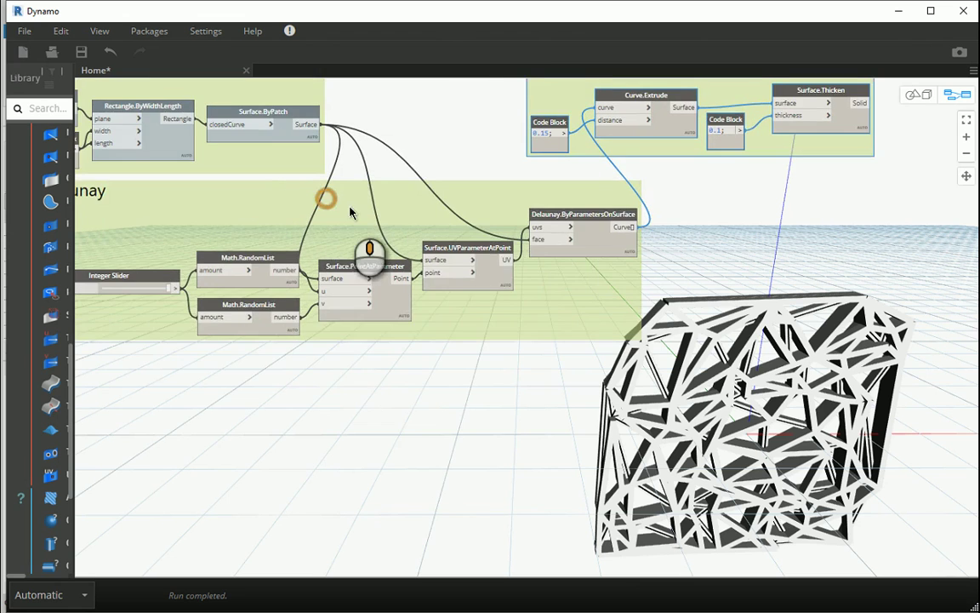
{"action": "middle_click_drag", "start_coordinate": [345, 206], "coordinate": [384, 245]}
{"action": "scroll", "coordinate": [428, 360], "scroll_direction": "up", "scroll_amount": 1}
{"action": "left_click", "coordinate": [456, 436]}
{"action": "scroll", "coordinate": [432, 366], "scroll_direction": "down", "scroll_amount": 1}
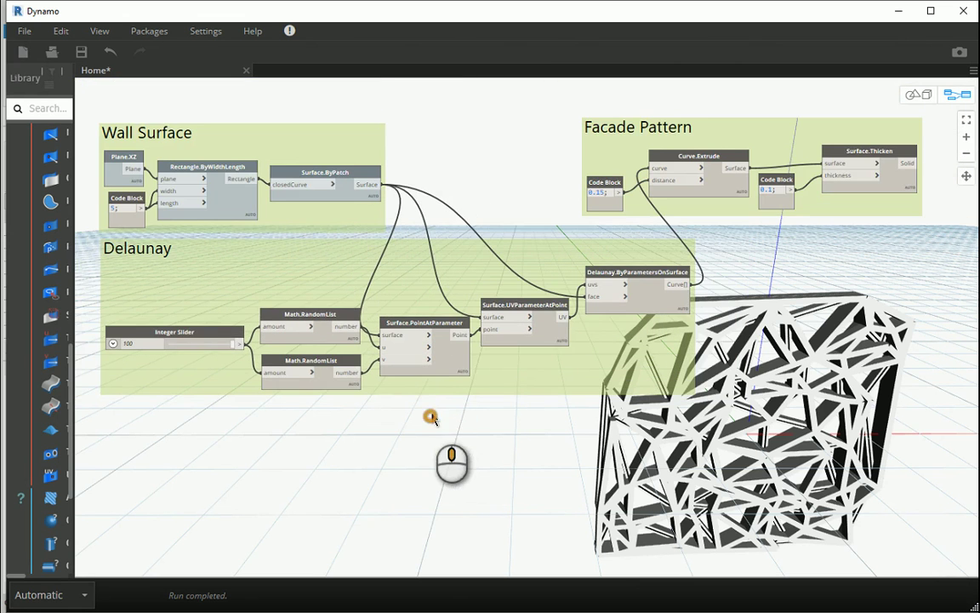
{"action": "middle_click_drag", "start_coordinate": [431, 417], "coordinate": [426, 405]}
Turn off the geometry preview of the Delaunay.ByParametersOnSurface and Curve.Extrude nodes
{"action": "left_click", "coordinate": [633, 259]}
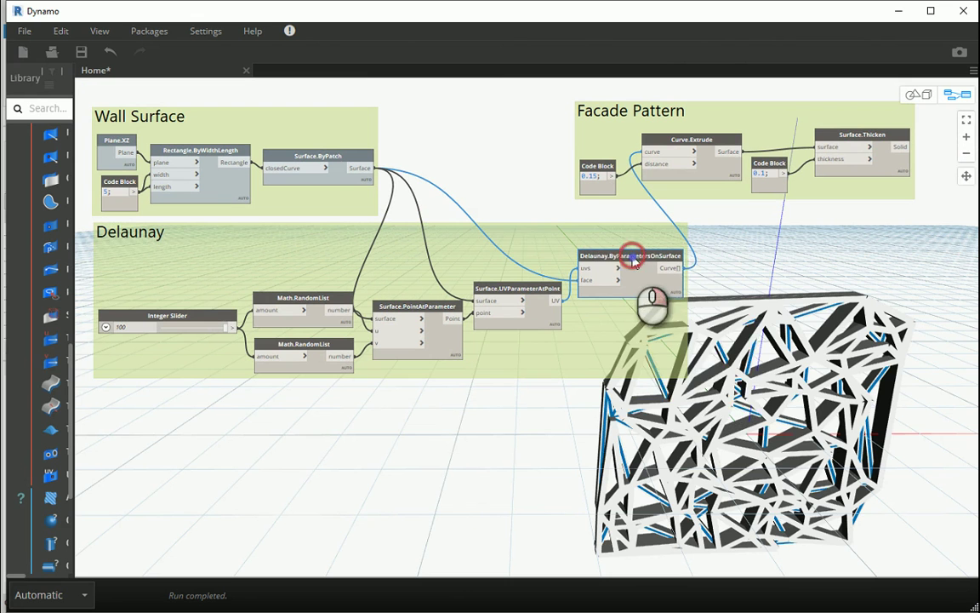
{"action": "right_click", "coordinate": [635, 257]}
{"action": "left_click", "coordinate": [640, 358]}
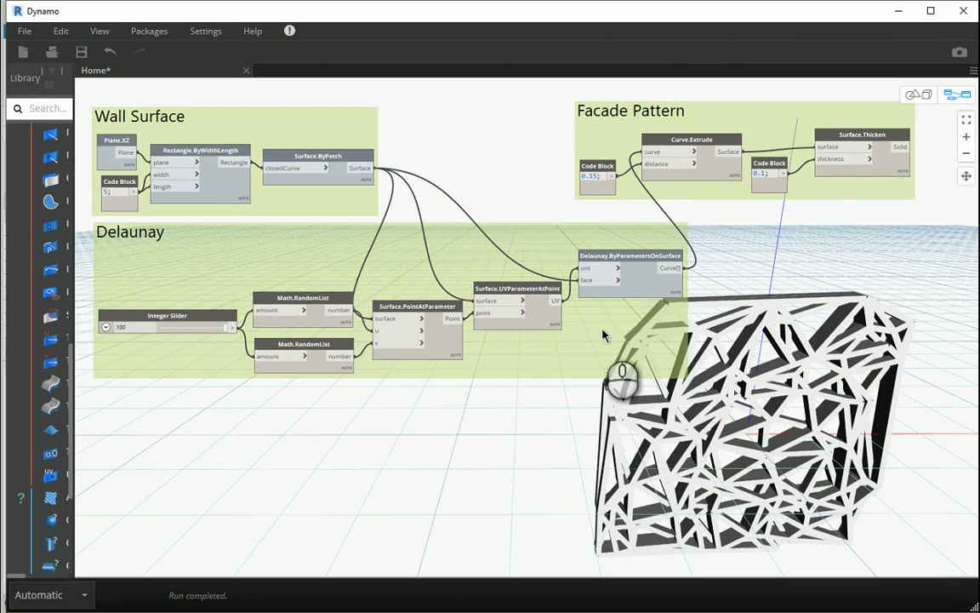
{"action": "left_click", "coordinate": [703, 145]}
{"action": "right_click", "coordinate": [705, 148]}
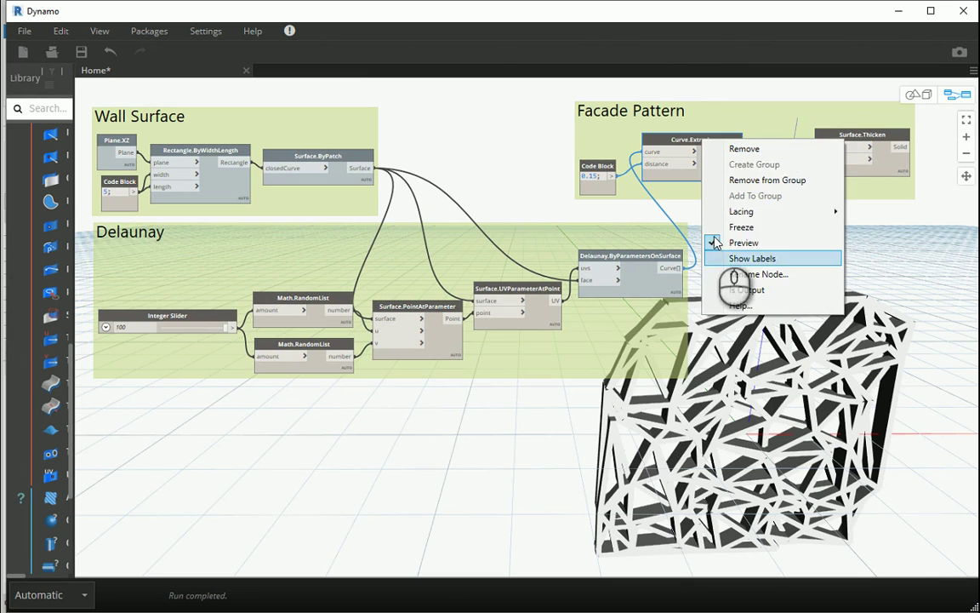
{"action": "left_click", "coordinate": [545, 397]}
{"action": "left_click", "coordinate": [413, 323]}
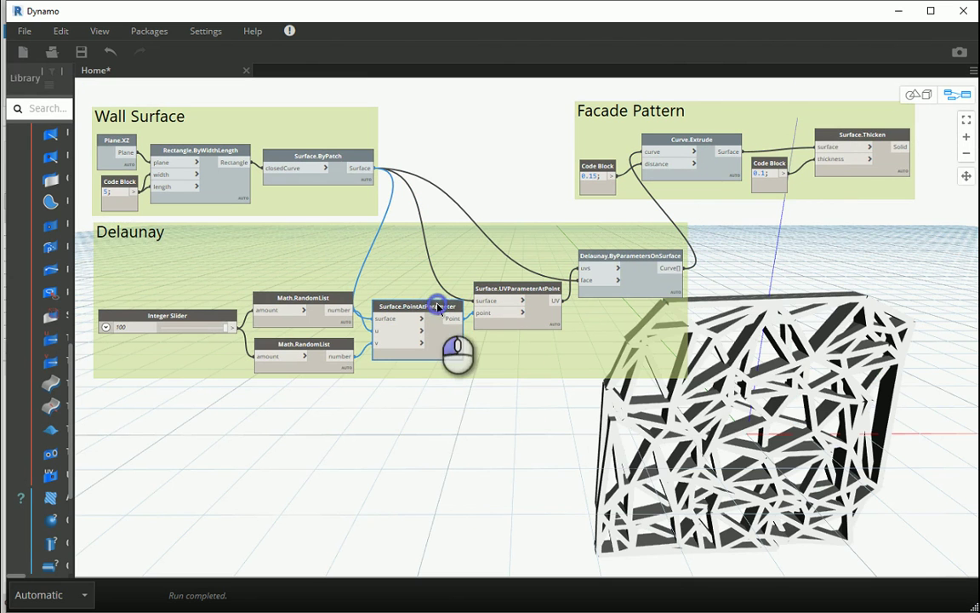
{"action": "left_click", "coordinate": [317, 381]}
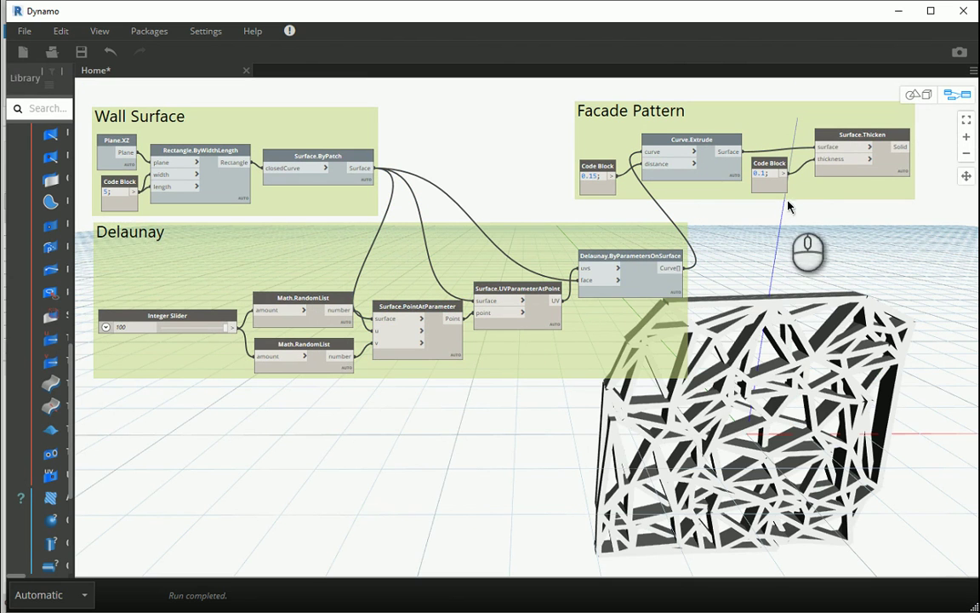
Set the code block feeding the Curve.Extrude distance to 0.1
{"action": "left_click", "coordinate": [594, 176]}
{"action": "left_click_drag", "start_coordinate": [598, 176], "coordinate": [592, 176]}
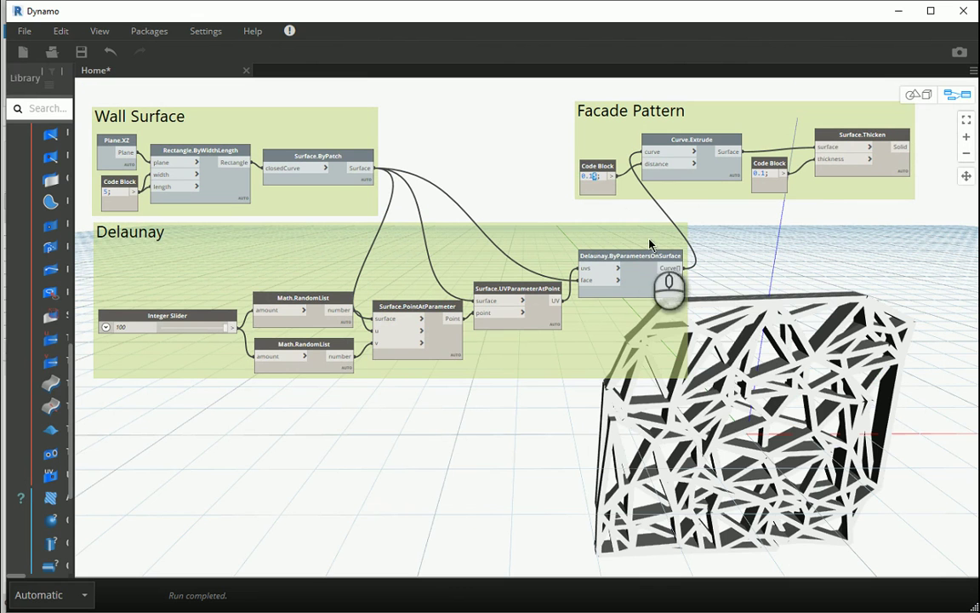
{"action": "key", "text": "BackSpace"}
{"action": "left_click", "coordinate": [720, 244]}
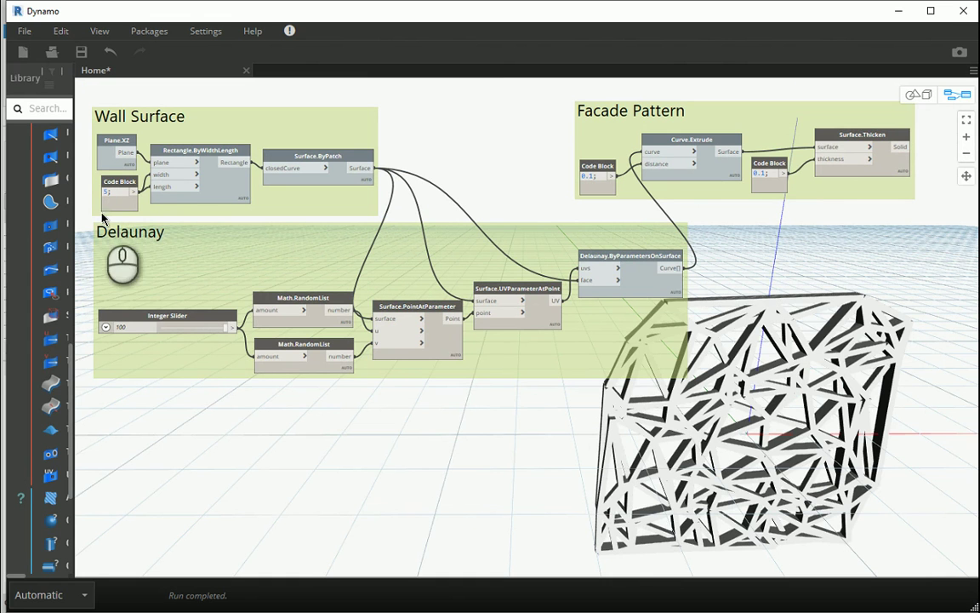
Set the code block feeding the wall rectangle's width and length to 10
{"action": "type", "text": "10"}
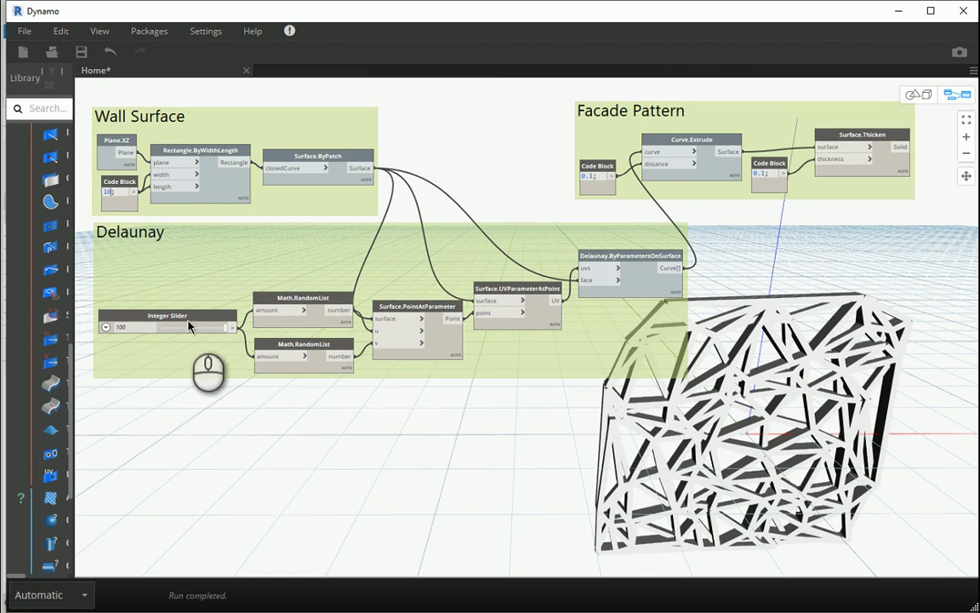
{"action": "left_click", "coordinate": [218, 416]}
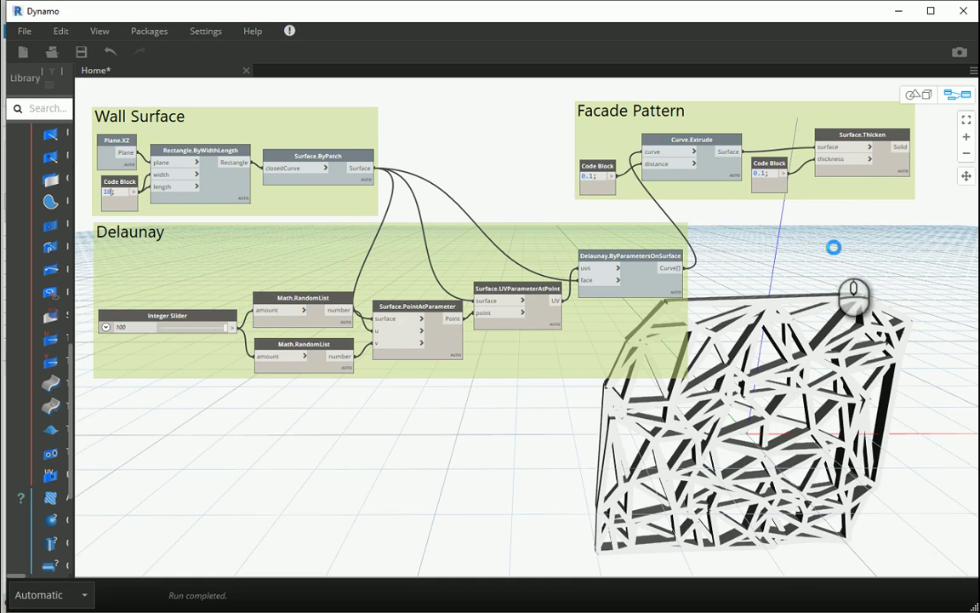
{"action": "scroll", "coordinate": [765, 443], "scroll_direction": "up", "scroll_amount": 3}
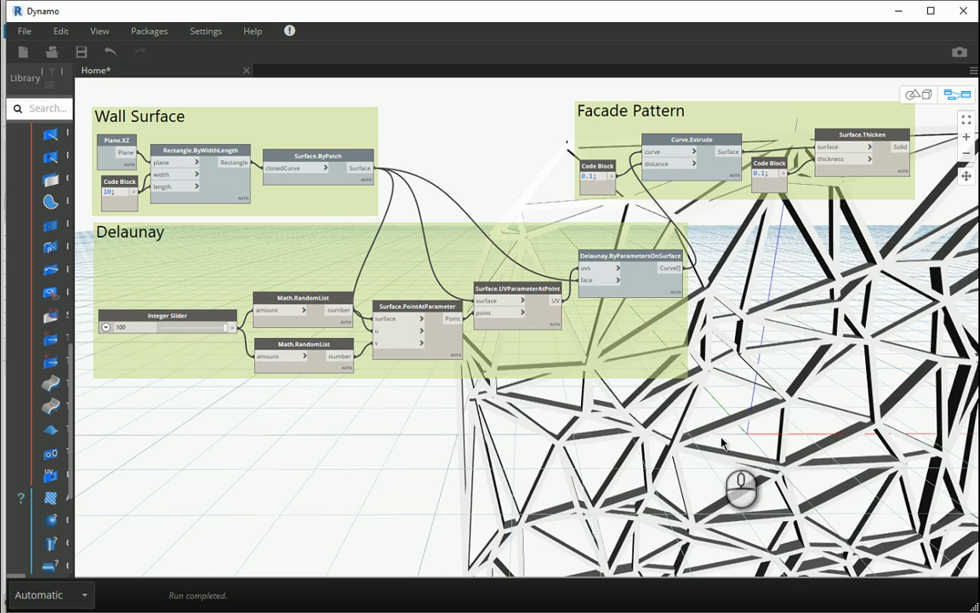
Set the code block for the wall rectangle's width and length to 6
{"action": "double_click", "coordinate": [111, 192]}
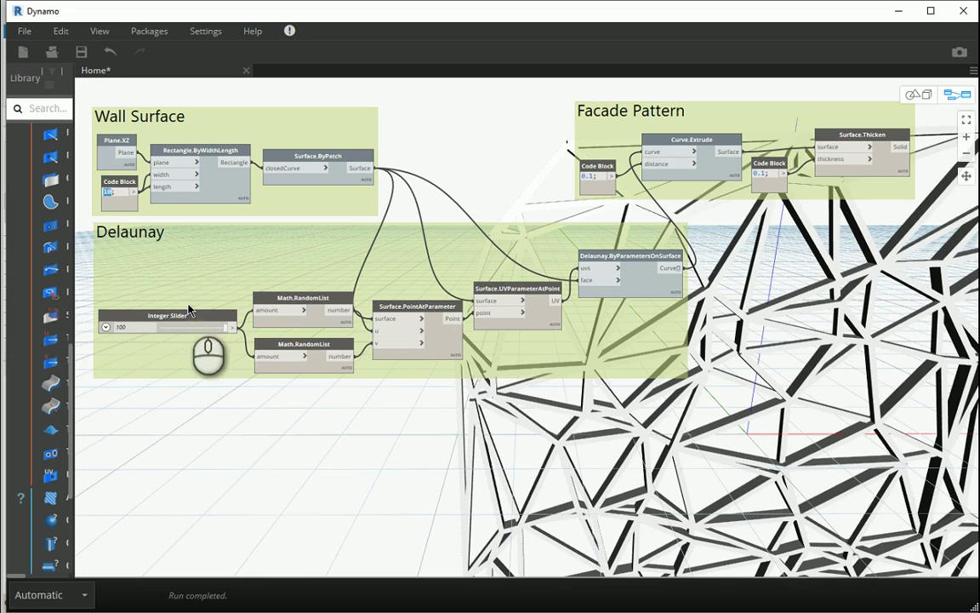
{"action": "type", "text": "6"}
{"action": "left_click", "coordinate": [227, 440]}
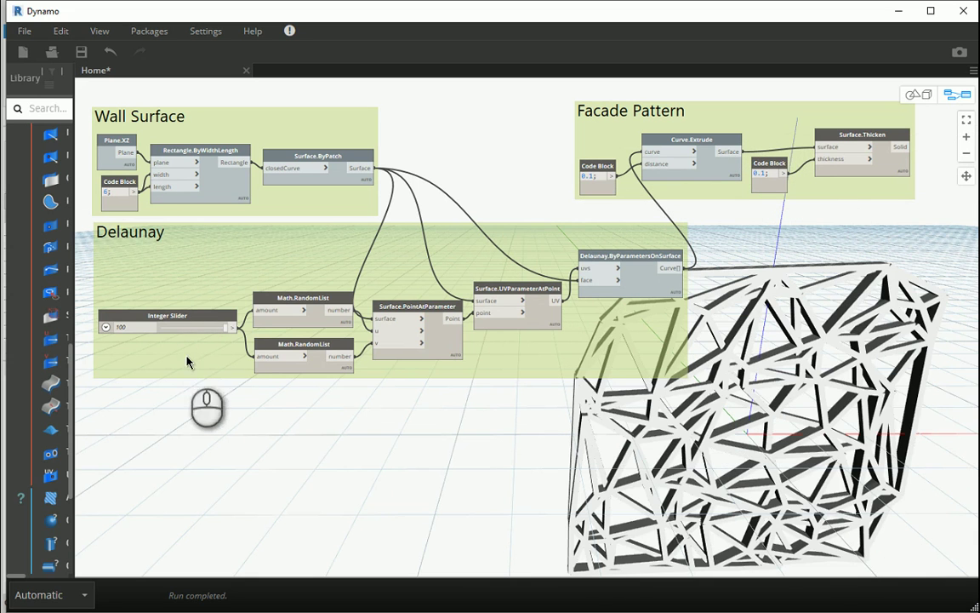
Try lower point counts on the Delaunay group's Integer Slider, first 69 and then 10
{"action": "left_click_drag", "start_coordinate": [225, 331], "coordinate": [220, 329]}
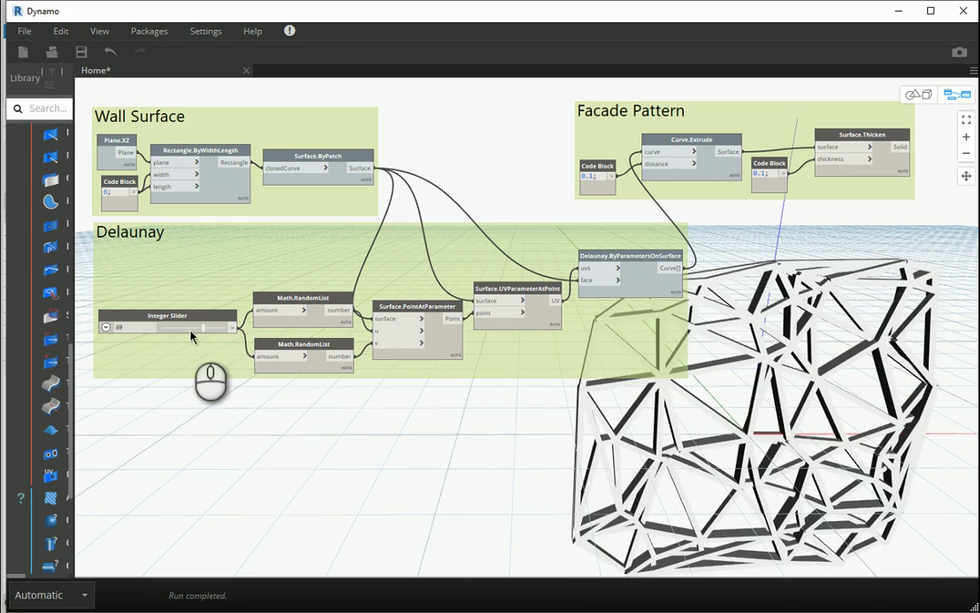
{"action": "double_click", "coordinate": [126, 329]}
{"action": "type", "text": "10"}
{"action": "key", "text": "Return"}
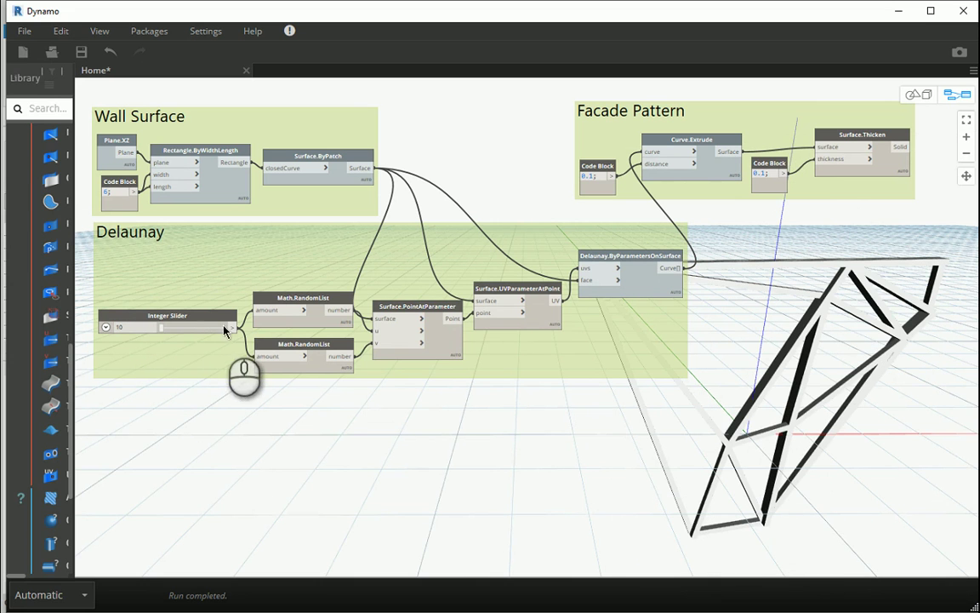
Try a denser pattern by setting the Delaunay group's Integer Slider to 150
{"action": "double_click", "coordinate": [119, 327]}
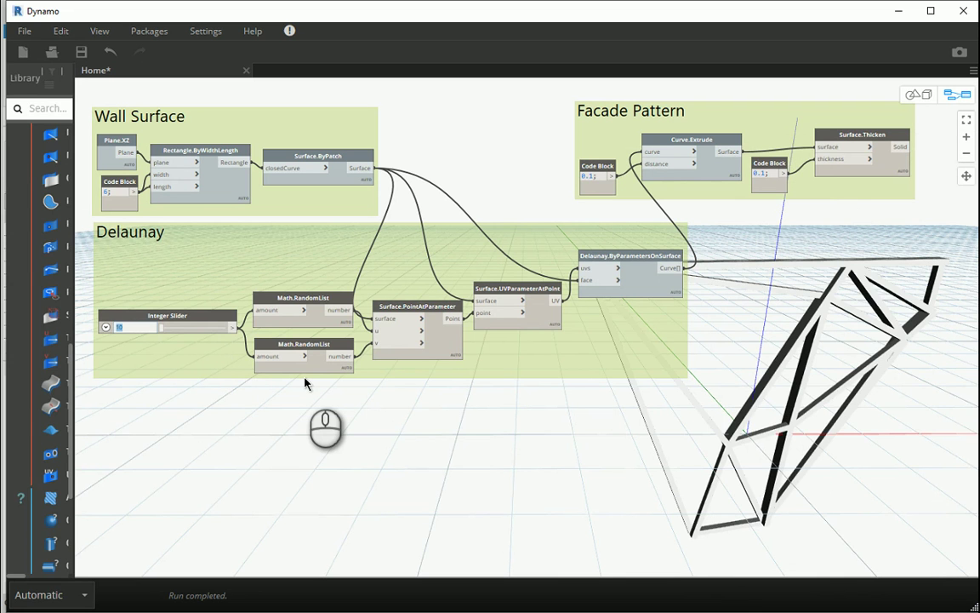
{"action": "type", "text": "50"}
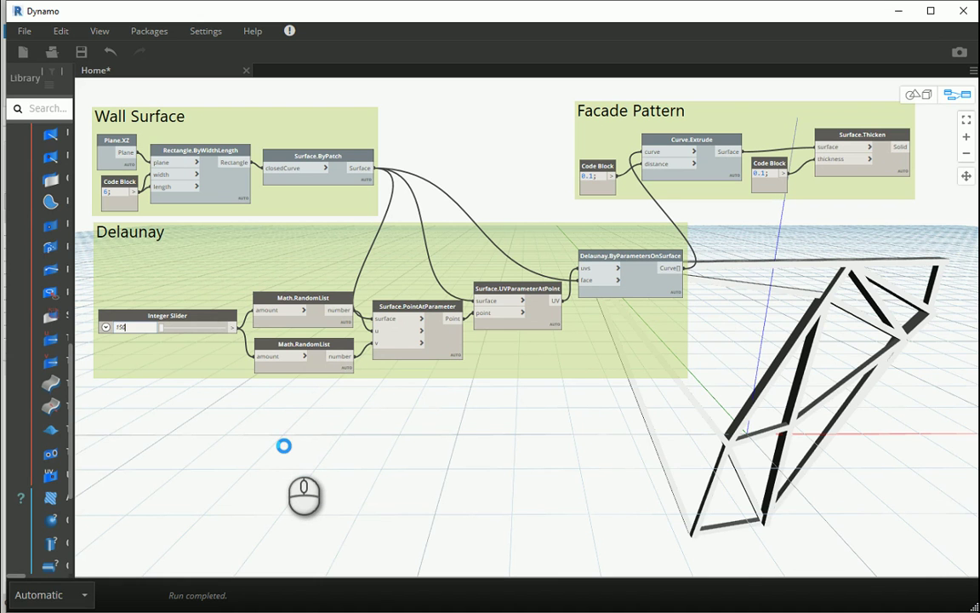
{"action": "left_click", "coordinate": [283, 446]}
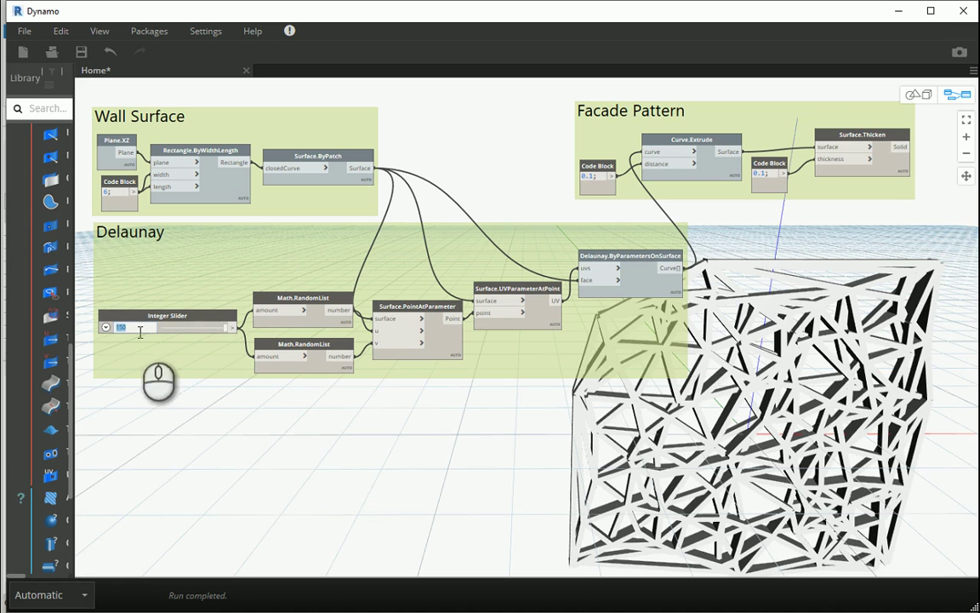
Set the Delaunay group's Integer Slider to 75
{"action": "type", "text": "5"}
{"action": "key", "text": "Return"}
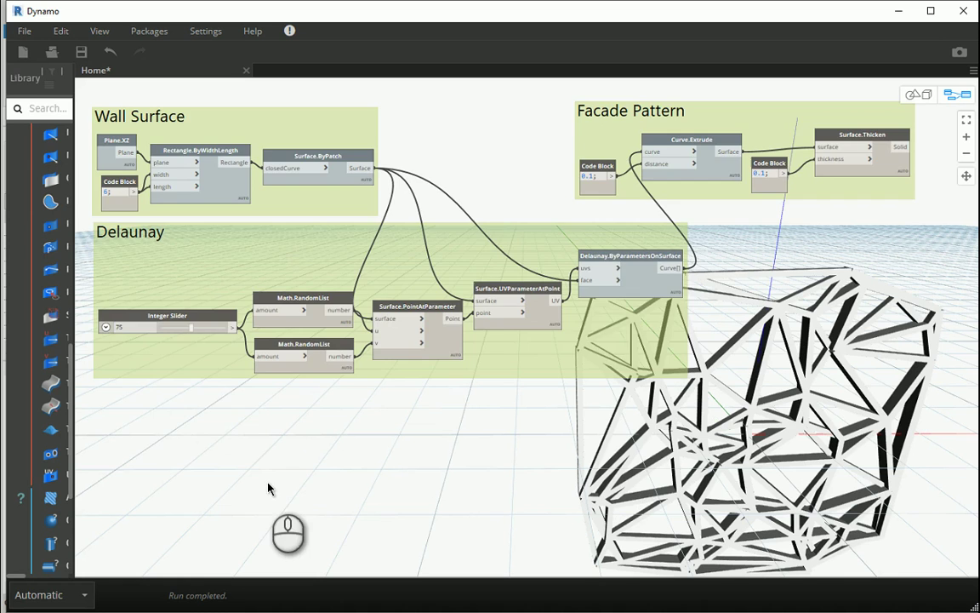
Add a Solid.ByUnion node beside the Facade Pattern group and connect the Surface.Thicken solids to its solids input
{"action": "scroll", "coordinate": [226, 371], "scroll_direction": "down", "scroll_amount": 3}
{"action": "middle_click_drag", "start_coordinate": [669, 295], "coordinate": [535, 294]}
{"action": "scroll", "coordinate": [593, 220], "scroll_direction": "up", "scroll_amount": 4}
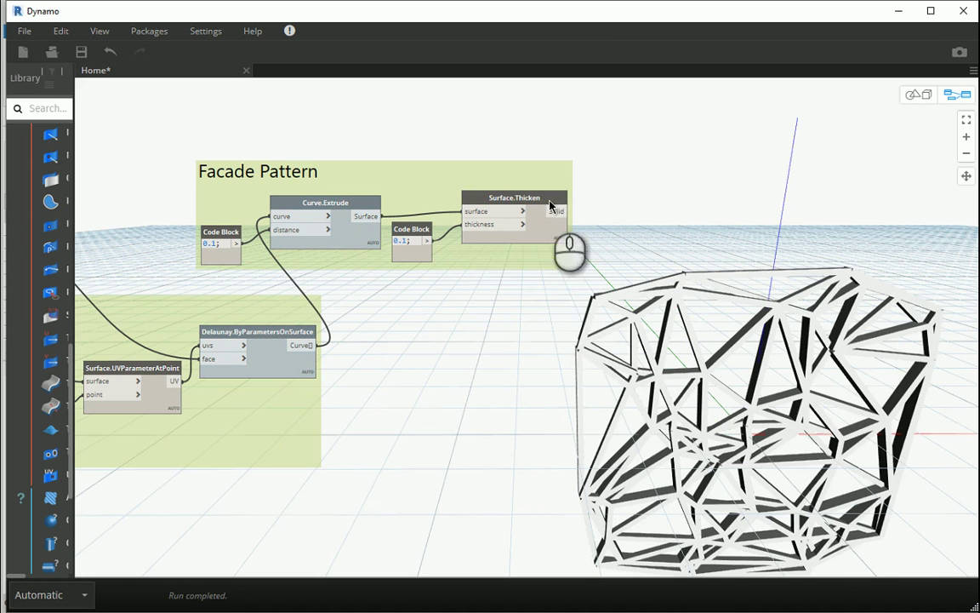
{"action": "mouse_move", "coordinate": [559, 256]}
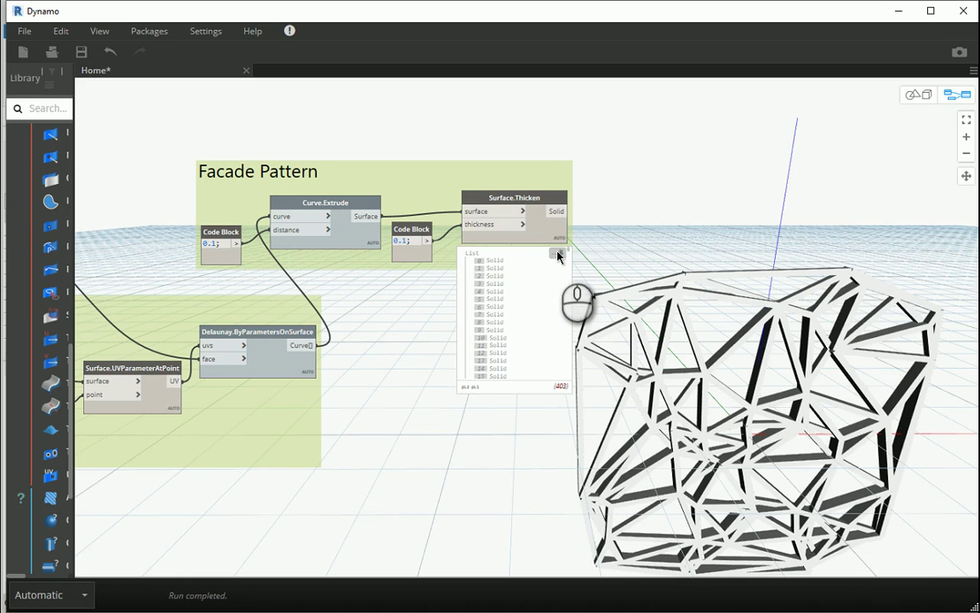
{"action": "right_click", "coordinate": [626, 206]}
{"action": "type", "text": "union"}
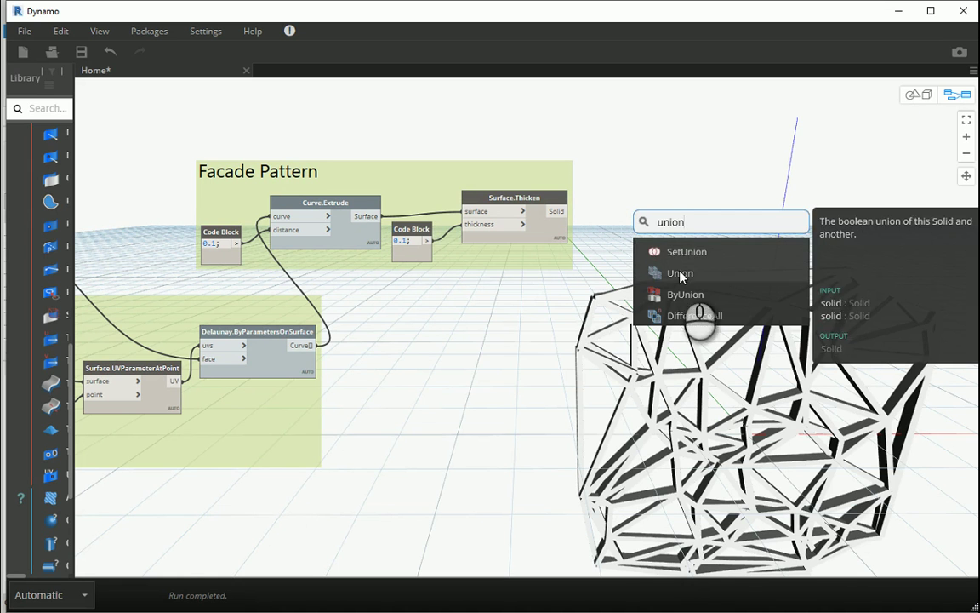
{"action": "left_click", "coordinate": [685, 295]}
{"action": "left_click_drag", "start_coordinate": [737, 303], "coordinate": [648, 202]}
{"action": "left_click", "coordinate": [557, 211]}
{"action": "left_click", "coordinate": [598, 214]}
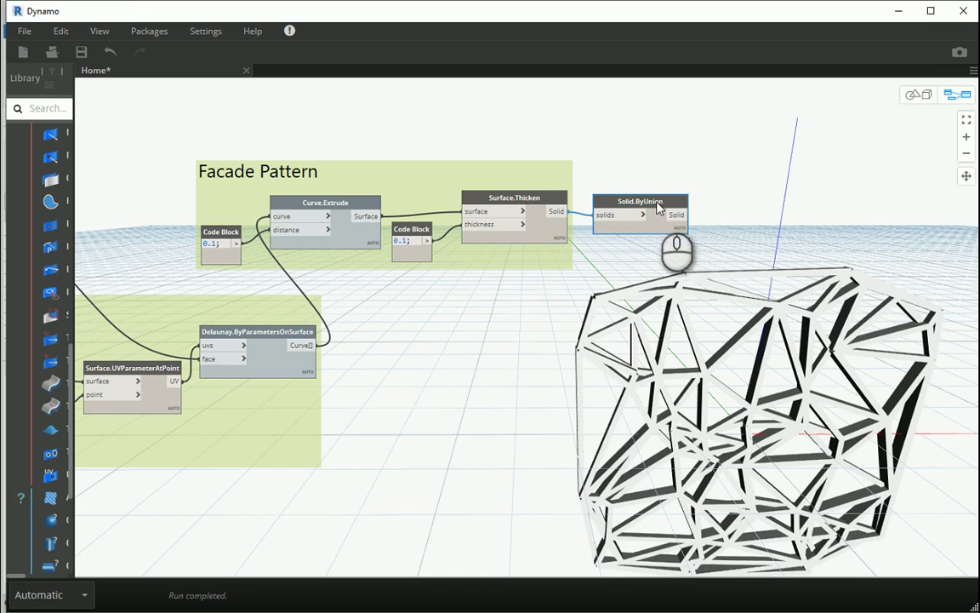
{"action": "mouse_move", "coordinate": [680, 245]}
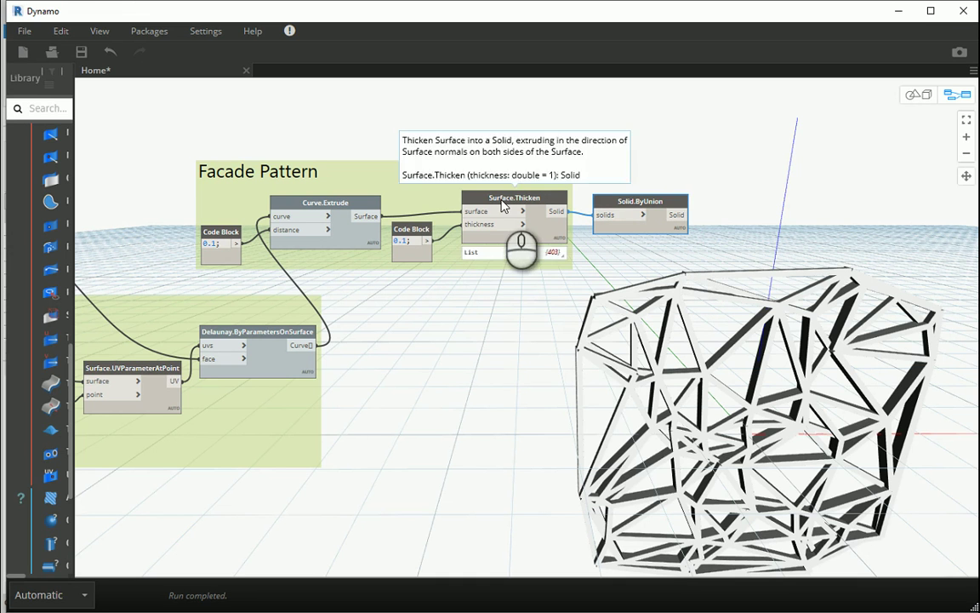
{"action": "mouse_move", "coordinate": [542, 206]}
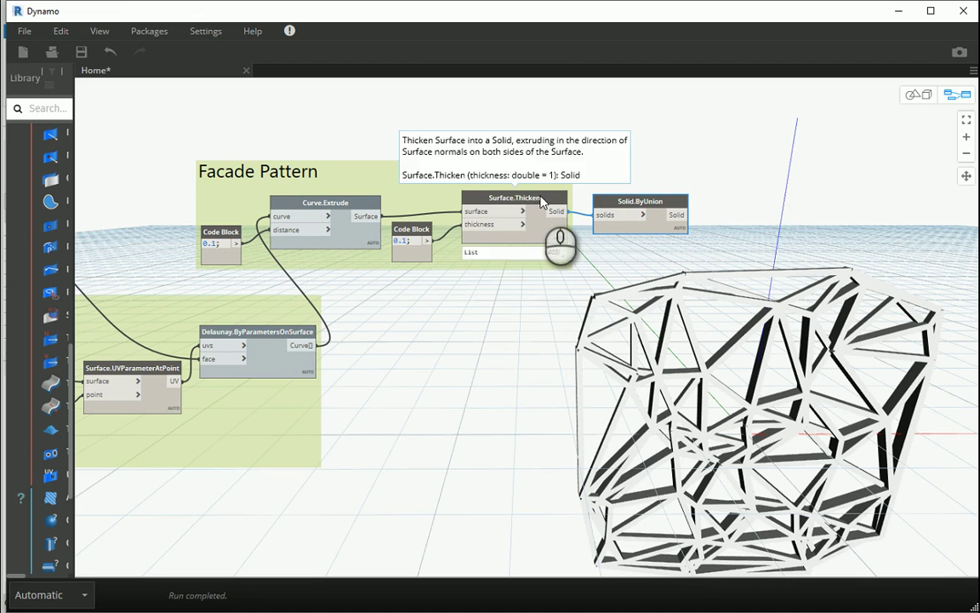
Add an ImportInstance.ByGeometries node beside Solid.ByUnion and connect the unioned solid to its geometries input
{"action": "right_click", "coordinate": [737, 201]}
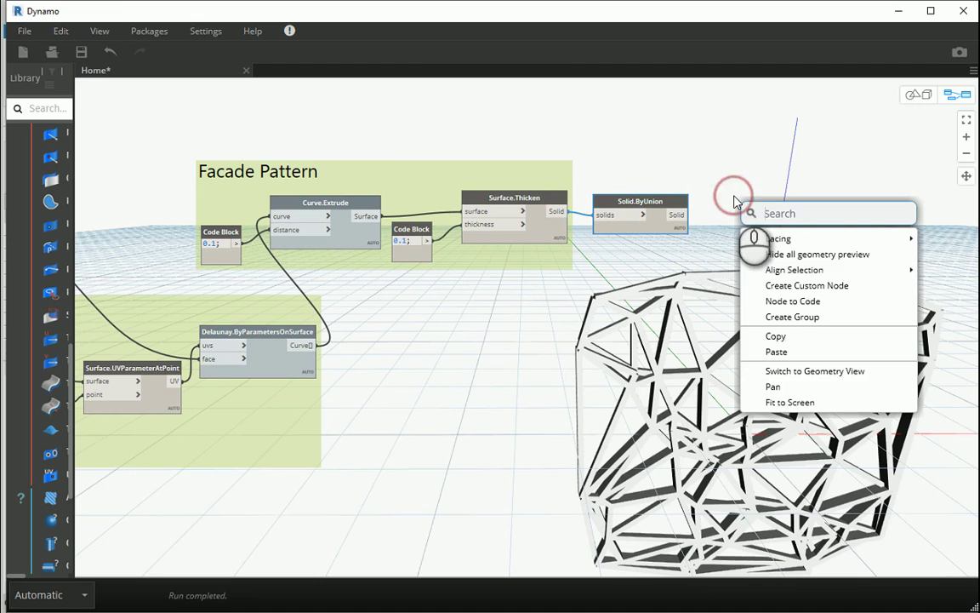
{"action": "type", "text": "import by"}
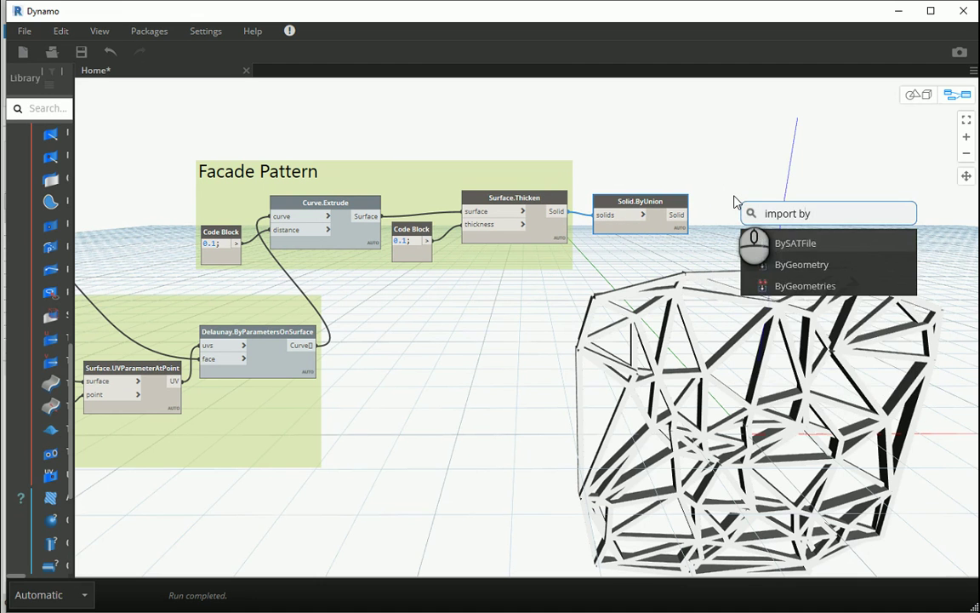
{"action": "type", "text": " geom"}
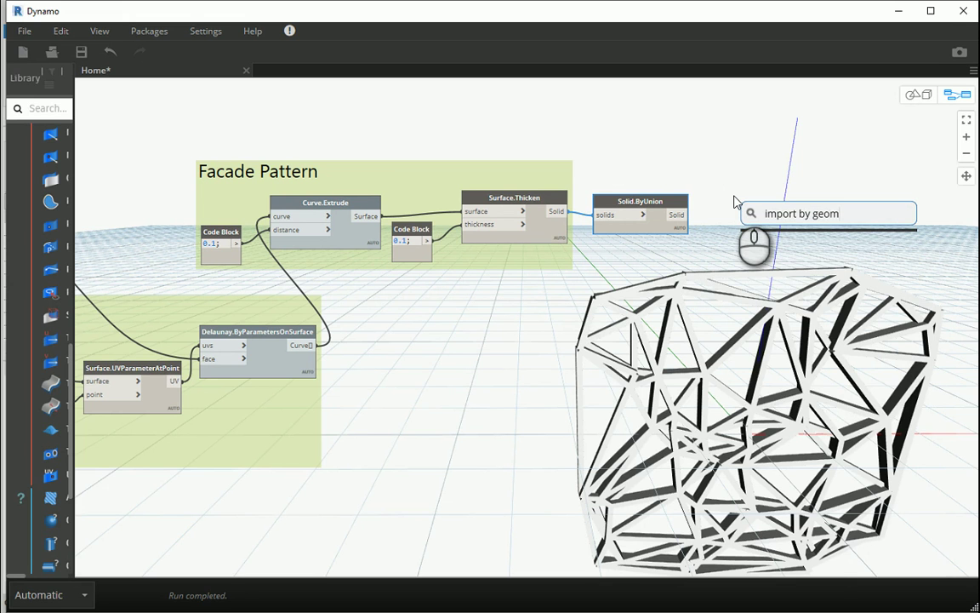
{"action": "key", "text": "BackSpace"}
{"action": "key", "text": "BackSpace"}
{"action": "key", "text": "BackSpace"}
{"action": "key", "text": "BackSpace"}
{"action": "key", "text": "BackSpace"}
{"action": "key", "text": "BackSpace"}
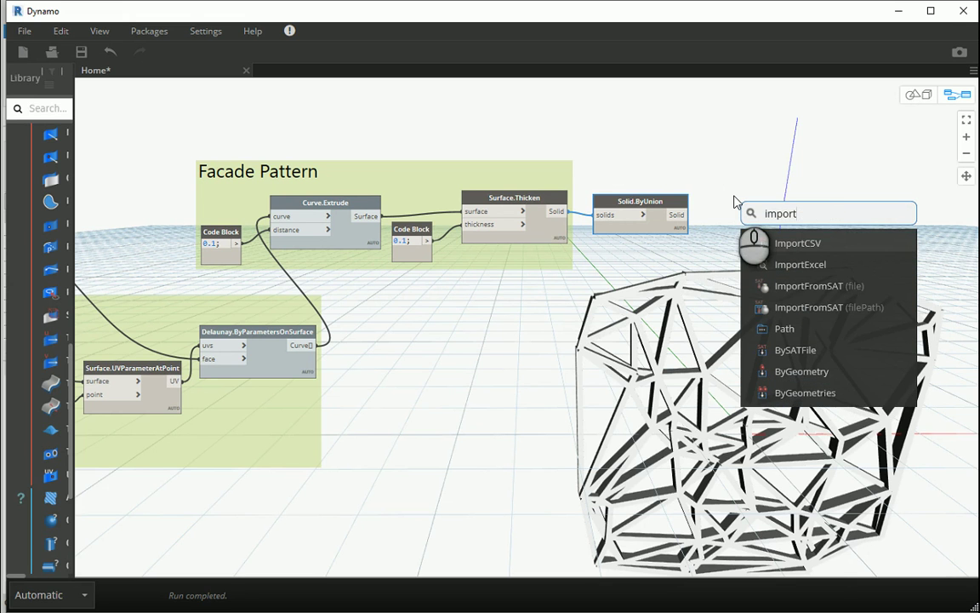
{"action": "type", "text": "by"}
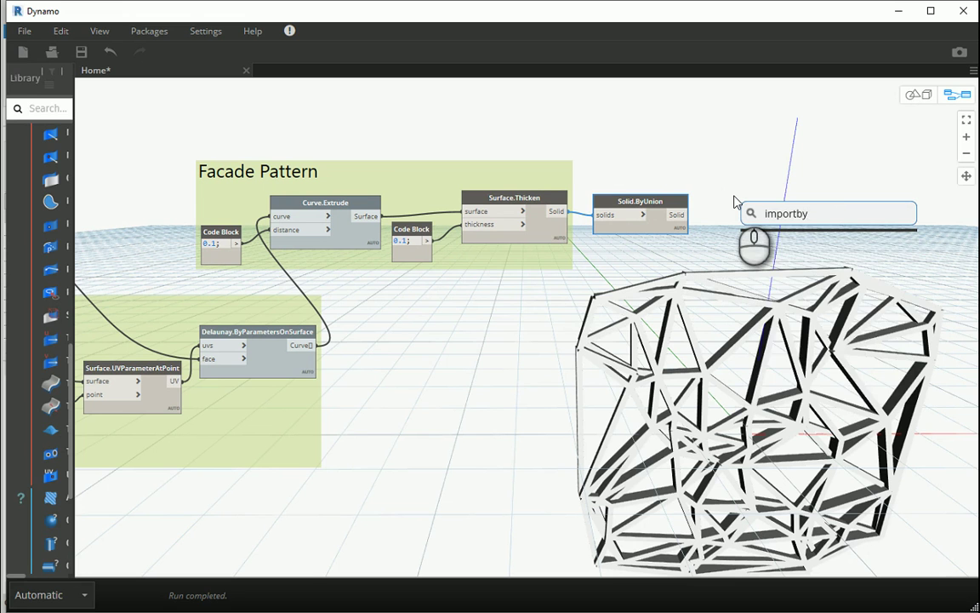
{"action": "key", "text": "BackSpace"}
{"action": "scroll", "coordinate": [798, 281], "scroll_direction": "down", "scroll_amount": 1}
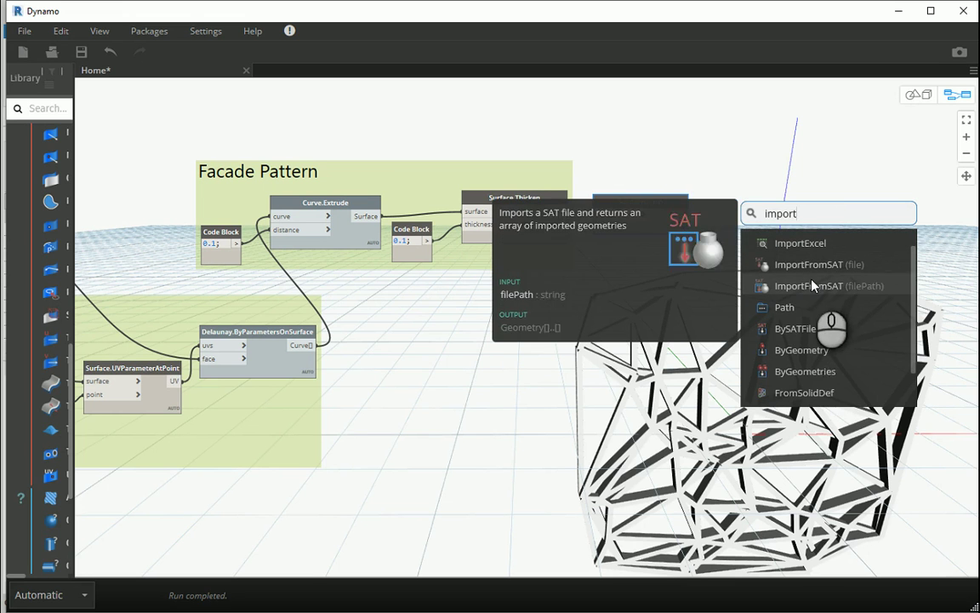
{"action": "left_click", "coordinate": [819, 378]}
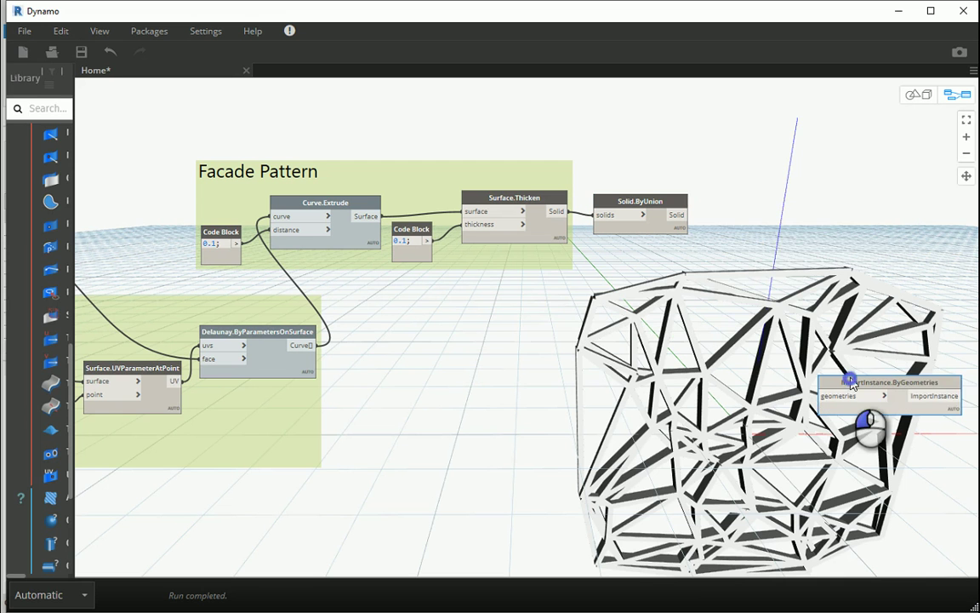
{"action": "left_click_drag", "start_coordinate": [851, 382], "coordinate": [763, 189]}
{"action": "left_click_drag", "start_coordinate": [686, 216], "coordinate": [740, 206]}
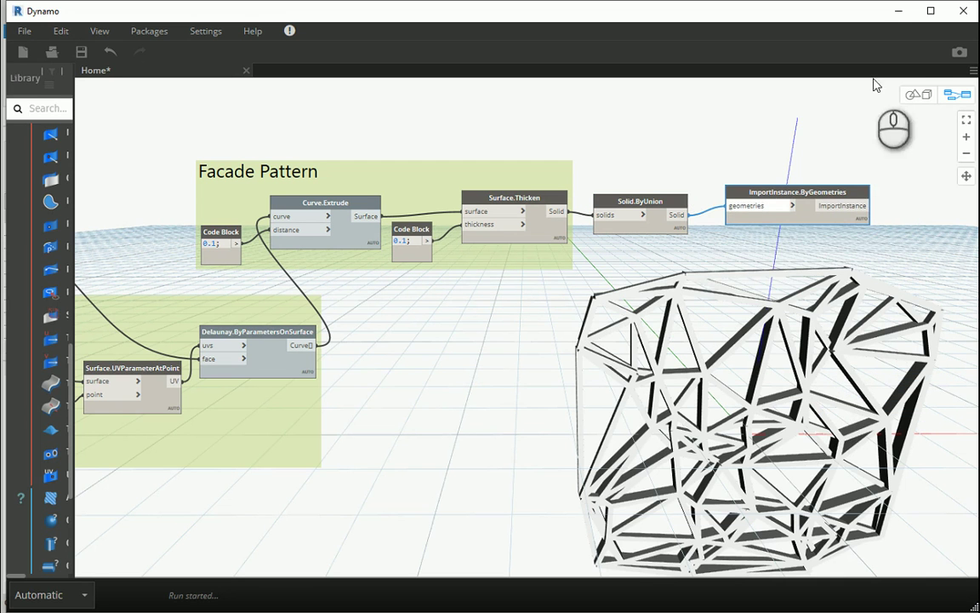
Switch to Revit, open the default 3D view and inspect the imported facade geometry
{"action": "left_click", "coordinate": [898, 11]}
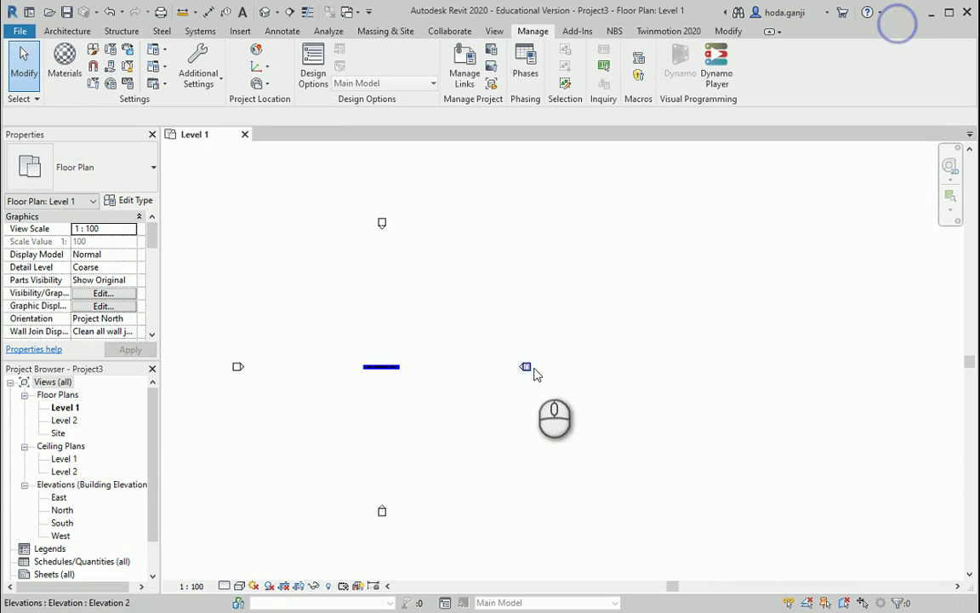
{"action": "left_click", "coordinate": [265, 12]}
{"action": "middle_click_drag", "start_coordinate": [459, 422], "coordinate": [450, 366], "text": "shift"}
{"action": "scroll", "coordinate": [681, 339], "scroll_direction": "up", "scroll_amount": 3}
{"action": "left_click", "coordinate": [612, 343]}
{"action": "left_click", "coordinate": [690, 398]}
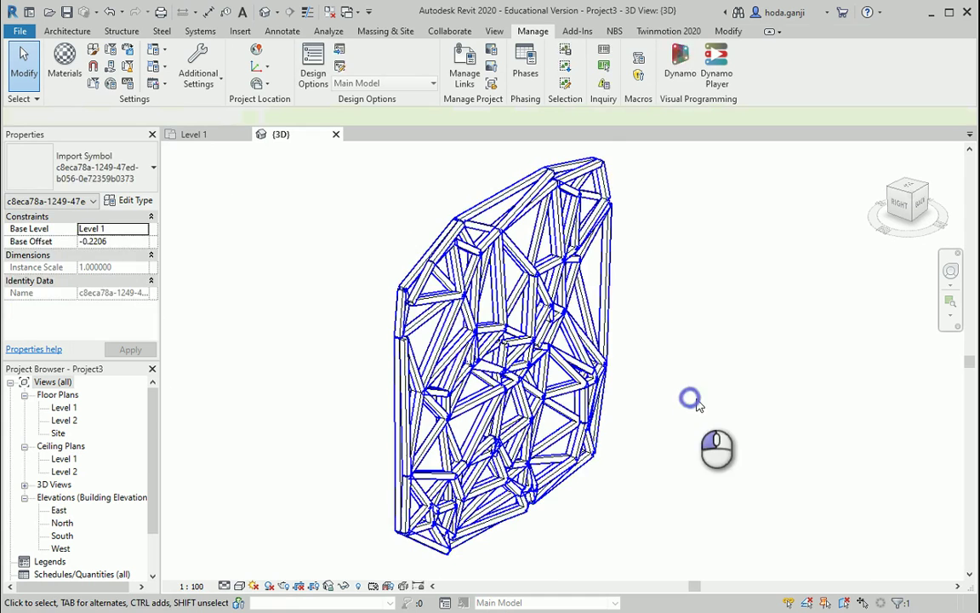
{"action": "left_click", "coordinate": [696, 405]}
{"action": "middle_click_drag", "start_coordinate": [697, 405], "coordinate": [604, 413]}
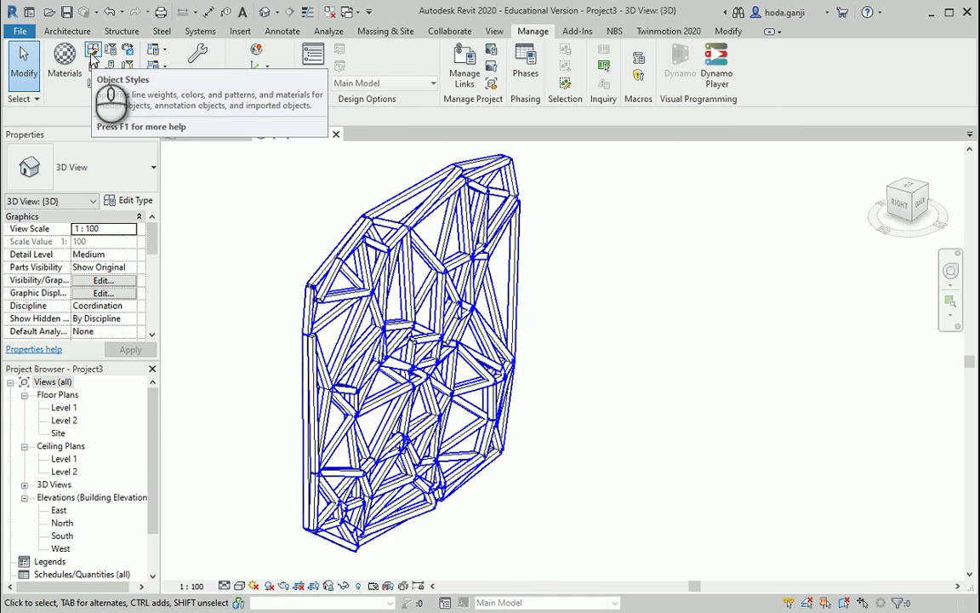
In Object Styles, assign the Steel, Carbon material to subcategory 0 of the imported facade object
{"action": "left_click", "coordinate": [92, 53]}
{"action": "left_click", "coordinate": [474, 140]}
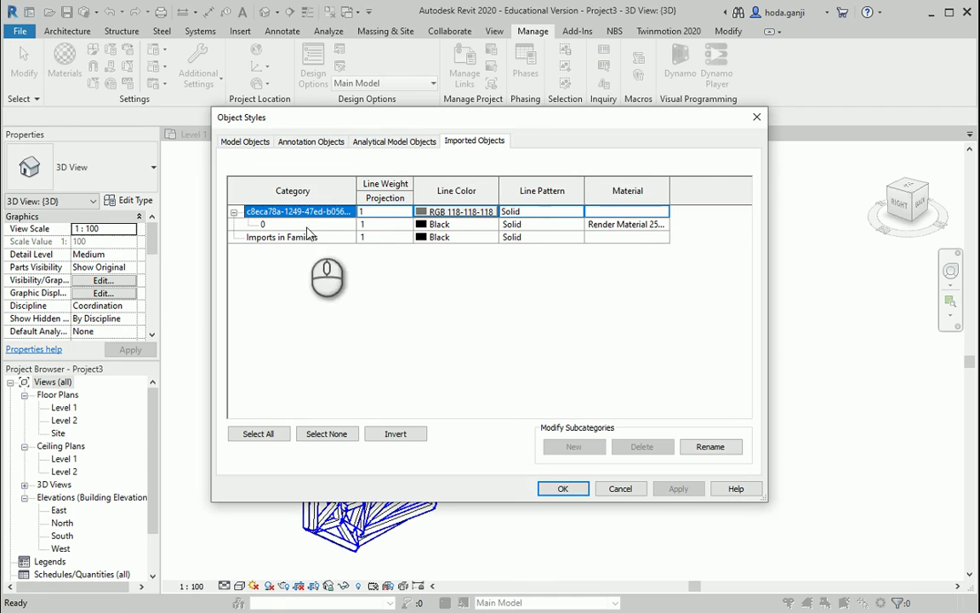
{"action": "left_click", "coordinate": [625, 224]}
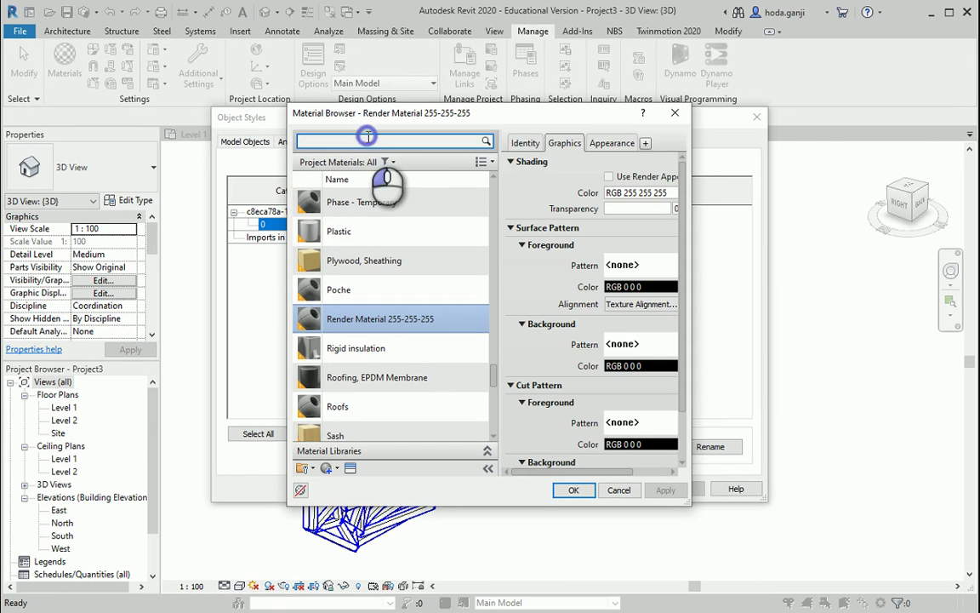
{"action": "left_click", "coordinate": [366, 137]}
{"action": "type", "text": "steel"}
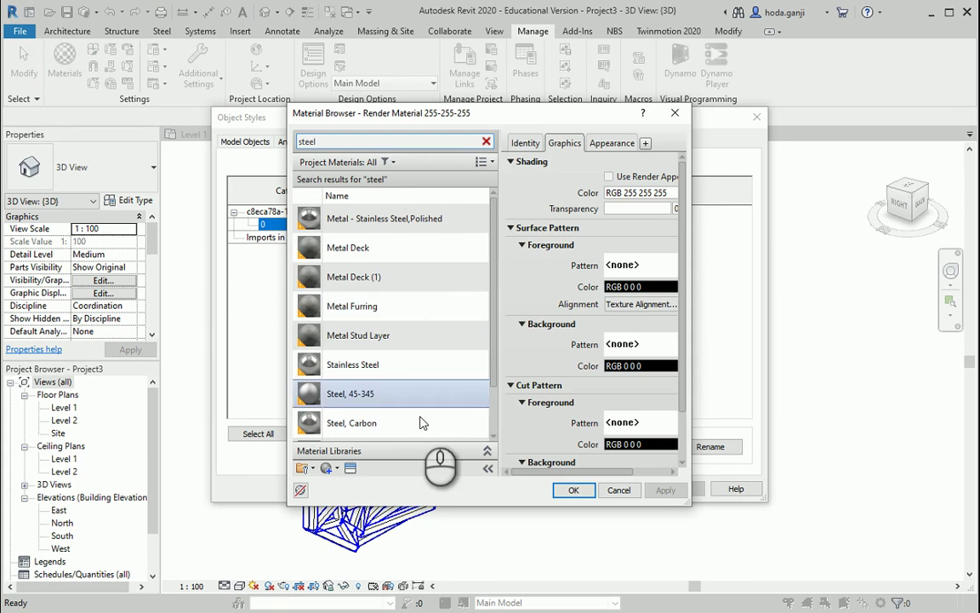
{"action": "double_click", "coordinate": [409, 423]}
{"action": "left_click", "coordinate": [588, 493]}
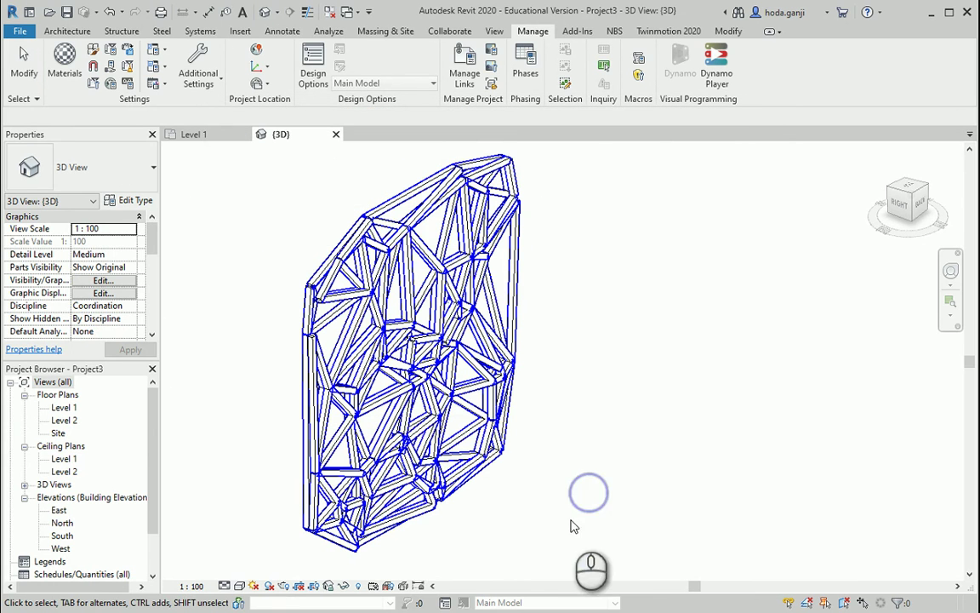
Set the 3D view's visual style to Shaded and inspect the facade from another angle
{"action": "left_click", "coordinate": [239, 586]}
{"action": "left_click", "coordinate": [274, 529]}
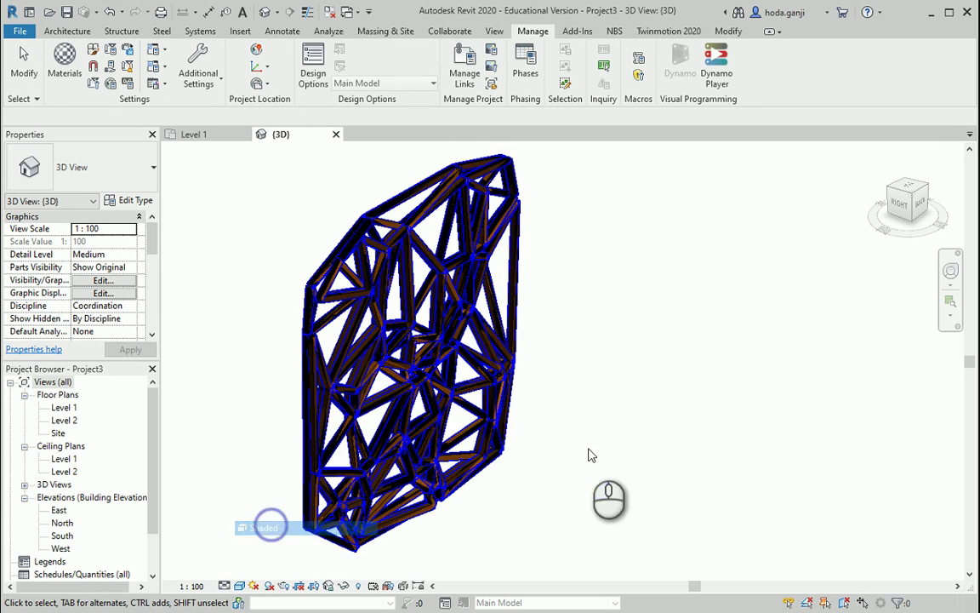
{"action": "right_click", "coordinate": [597, 449]}
{"action": "middle_click_drag", "start_coordinate": [597, 479], "coordinate": [572, 479], "text": "shift"}
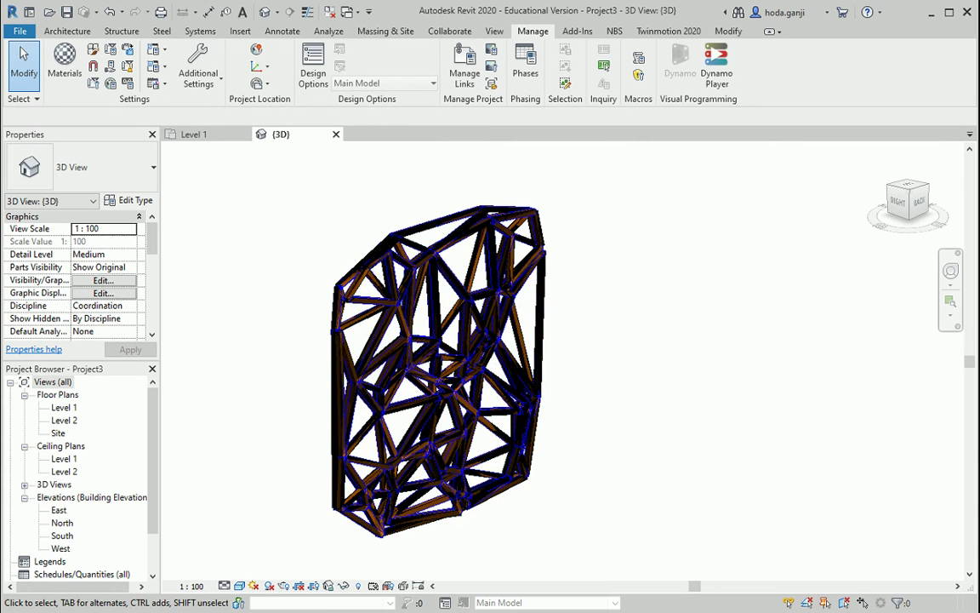
Switch to Dynamo and delete the Solid.ByUnion and ImportInstance.ByGeometries nodes
{"action": "left_click", "coordinate": [612, 564]}
{"action": "scroll", "coordinate": [566, 393], "scroll_direction": "up", "scroll_amount": 2}
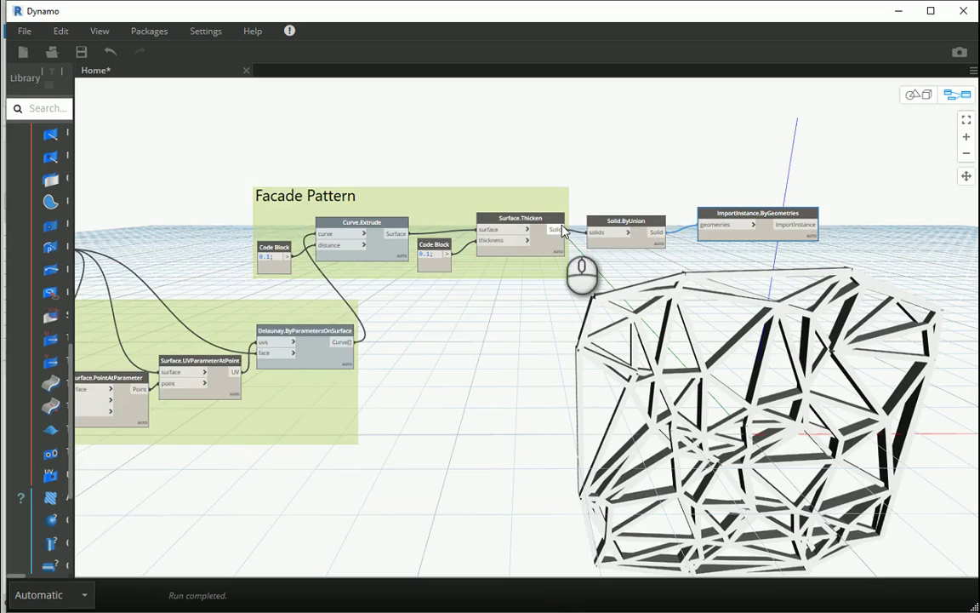
{"action": "scroll", "coordinate": [562, 226], "scroll_direction": "up", "scroll_amount": 2}
{"action": "scroll", "coordinate": [649, 201], "scroll_direction": "up", "scroll_amount": 1}
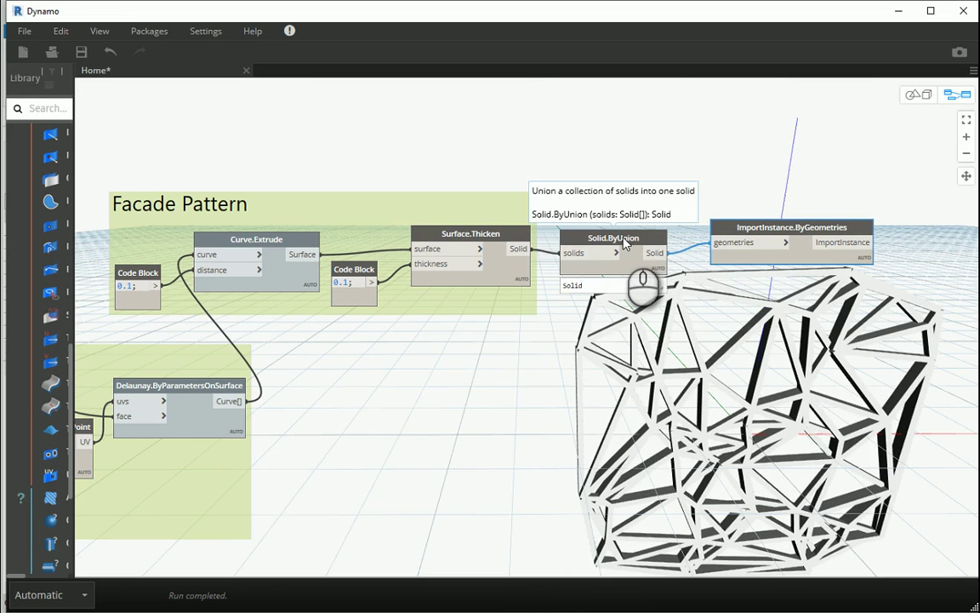
{"action": "left_click", "coordinate": [624, 240]}
{"action": "key", "text": "Delete"}
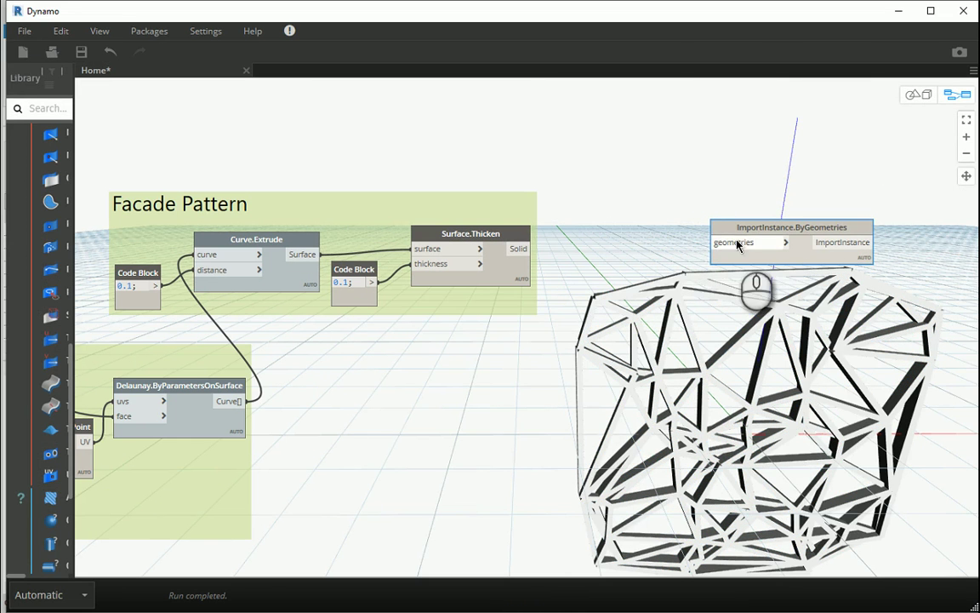
{"action": "key", "text": "Delete"}
Add an ImportInstance.ByGeometry node and place it beside Surface.Thicken
{"action": "right_click", "coordinate": [681, 226]}
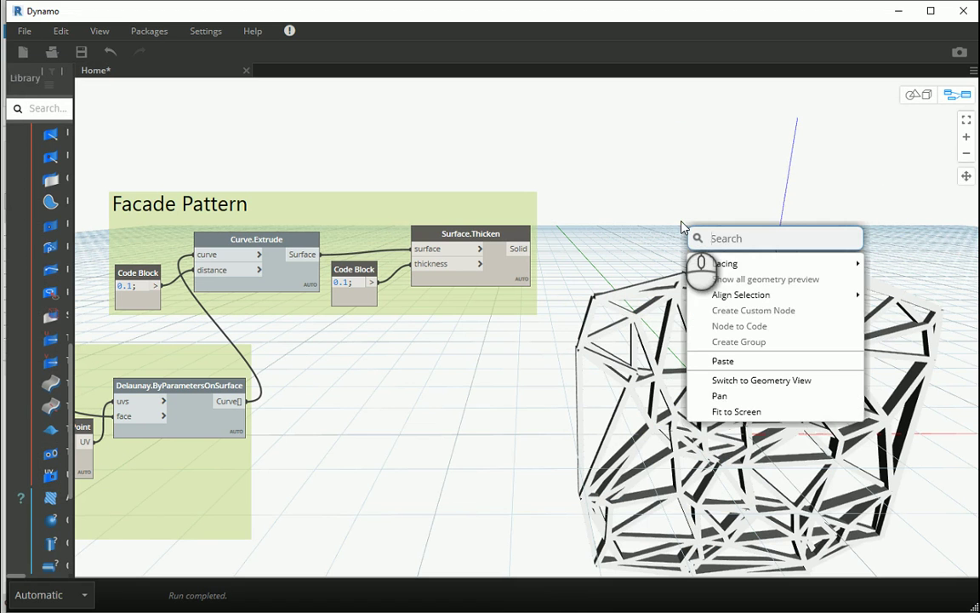
{"action": "type", "text": "import"}
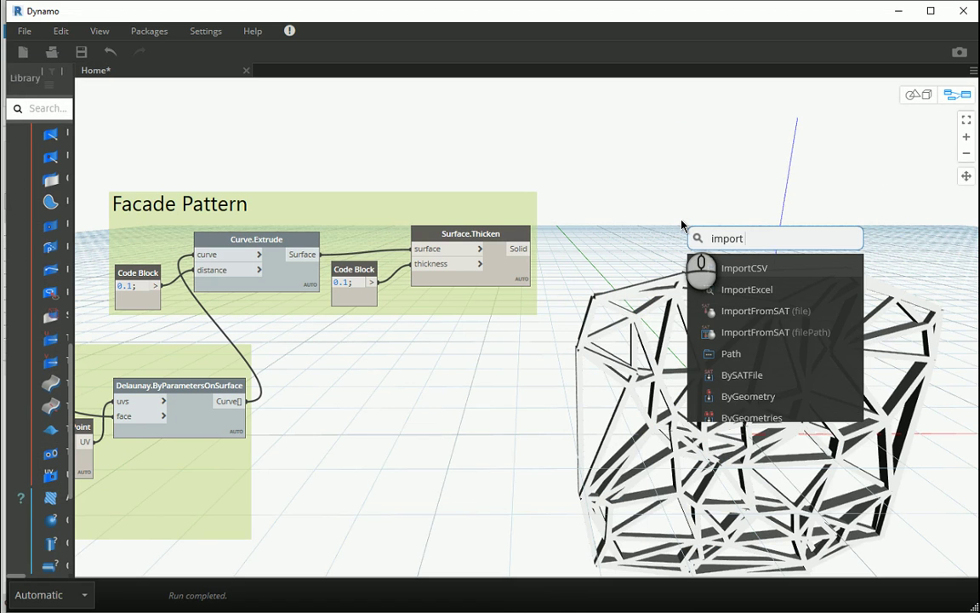
{"action": "left_click", "coordinate": [748, 396]}
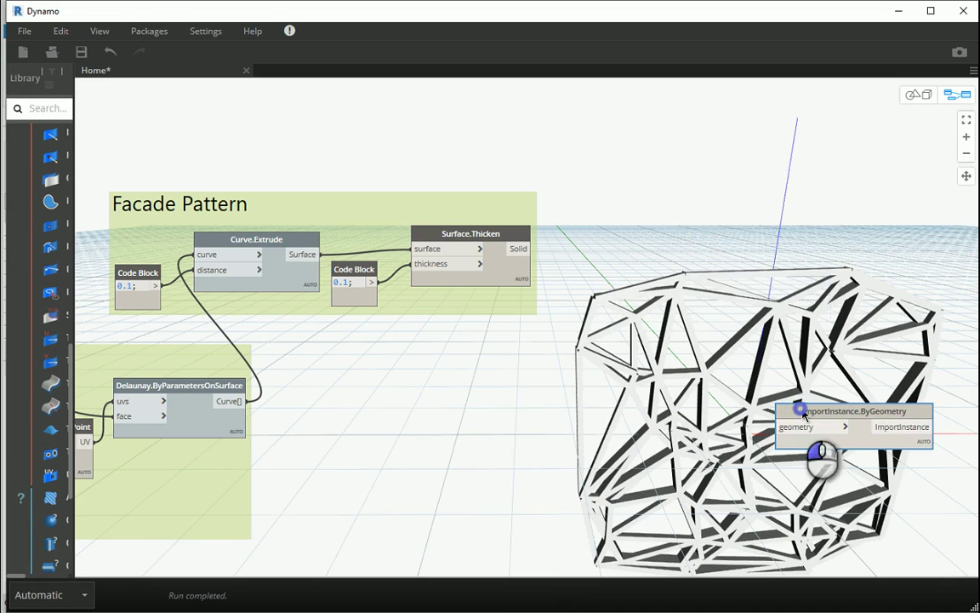
{"action": "left_click_drag", "start_coordinate": [748, 369], "coordinate": [611, 223]}
{"action": "left_click", "coordinate": [517, 248]}
{"action": "left_click", "coordinate": [595, 192]}
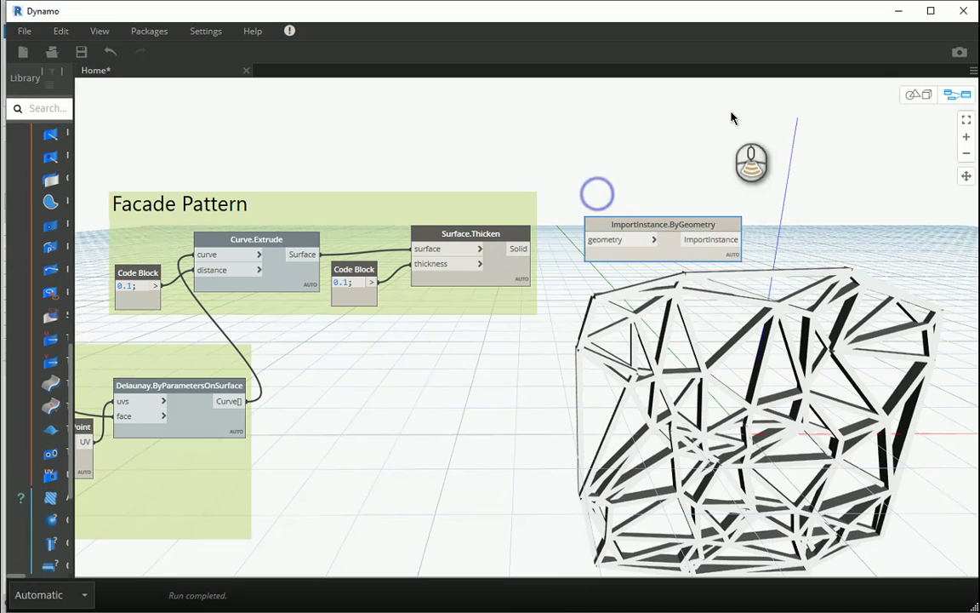
Try a value of 30 on the Delaunay group's Integer Slider and set it finally to 50
{"action": "scroll", "coordinate": [732, 119], "scroll_direction": "down", "scroll_amount": 5}
{"action": "scroll", "coordinate": [341, 202], "scroll_direction": "up", "scroll_amount": 5}
{"action": "left_click", "coordinate": [346, 341]}
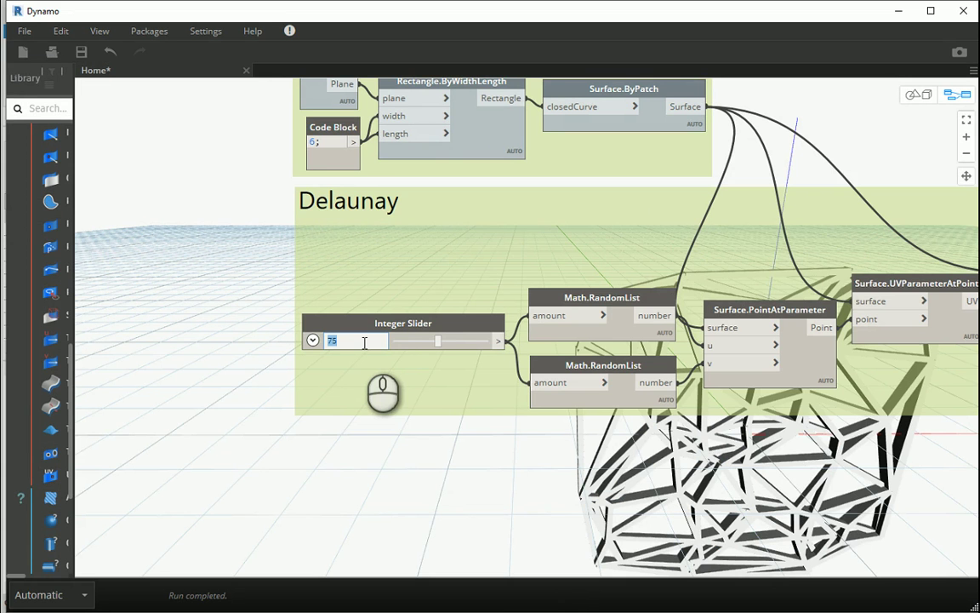
{"action": "type", "text": "30"}
{"action": "left_click", "coordinate": [376, 441]}
{"action": "scroll", "coordinate": [315, 393], "scroll_direction": "down", "scroll_amount": 5}
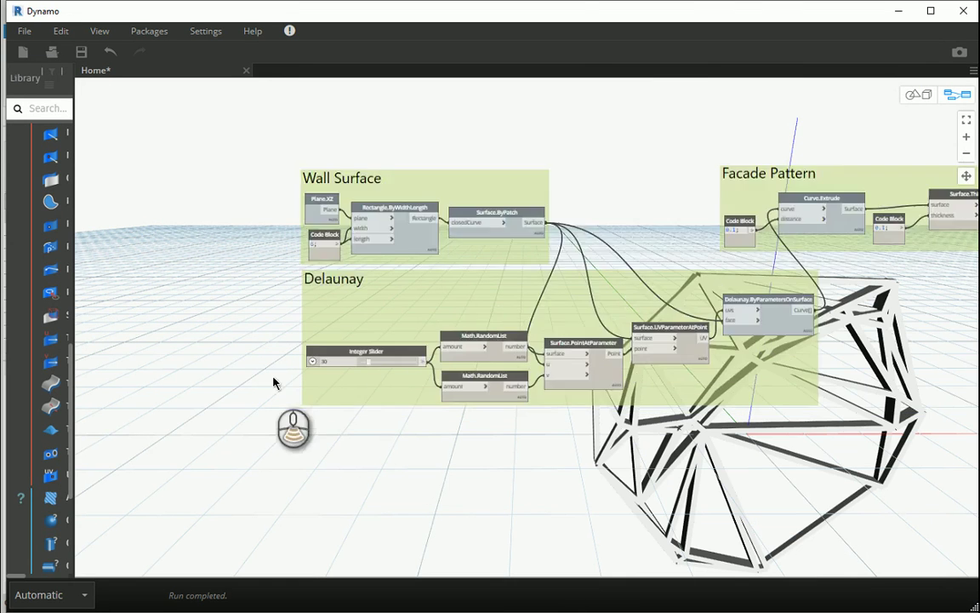
{"action": "scroll", "coordinate": [536, 339], "scroll_direction": "up", "scroll_amount": 1}
{"action": "scroll", "coordinate": [537, 341], "scroll_direction": "up", "scroll_amount": 4}
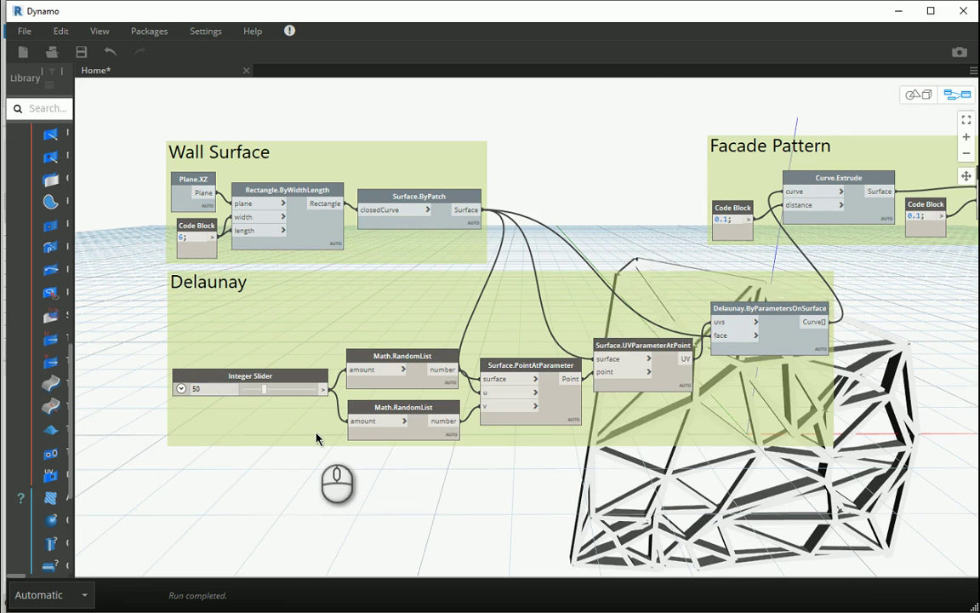
Connect the Surface.Thicken Solid output to the geometry input of ImportInstance.ByGeometry
{"action": "scroll", "coordinate": [321, 467], "scroll_direction": "down", "scroll_amount": 4}
{"action": "scroll", "coordinate": [619, 304], "scroll_direction": "up", "scroll_amount": 5}
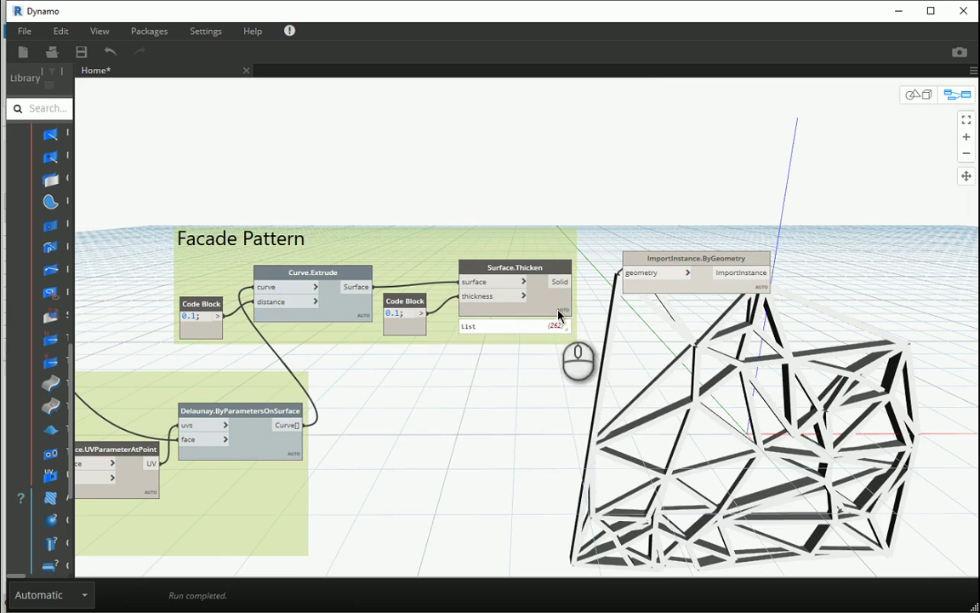
{"action": "mouse_move", "coordinate": [561, 329]}
{"action": "left_click_drag", "start_coordinate": [566, 282], "coordinate": [628, 274]}
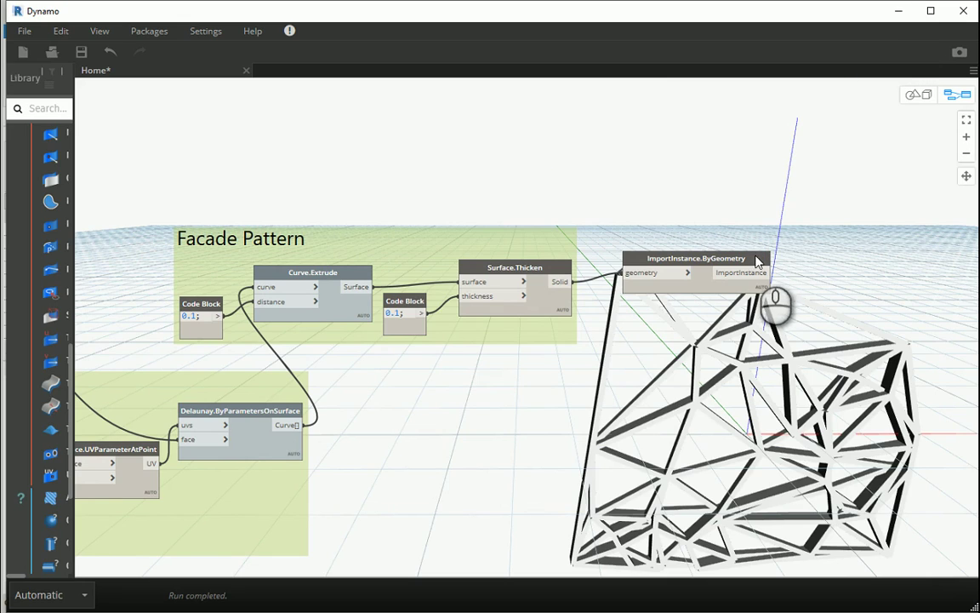
Switch to Revit and select several facade members to check whether each one is a separate import instance
{"action": "left_click", "coordinate": [900, 12]}
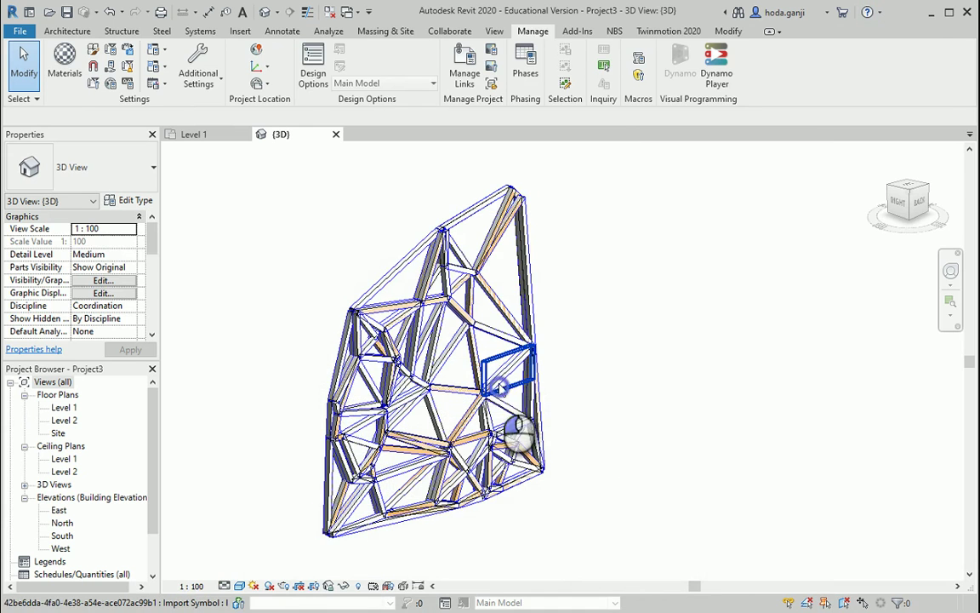
{"action": "left_click", "coordinate": [499, 385]}
{"action": "scroll", "coordinate": [436, 411], "scroll_direction": "up", "scroll_amount": 2}
{"action": "left_click", "coordinate": [681, 410]}
{"action": "left_click", "coordinate": [305, 325]}
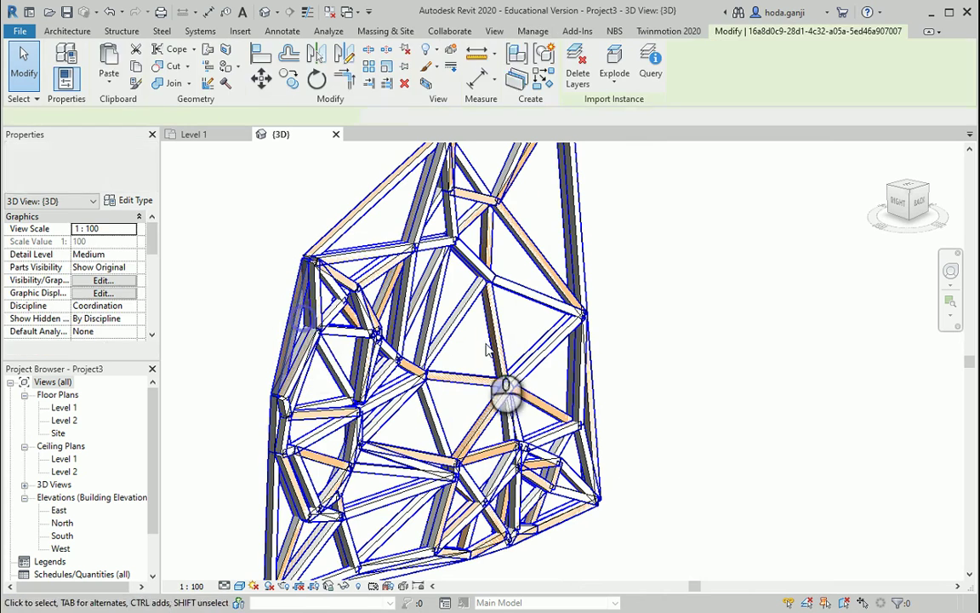
{"action": "scroll", "coordinate": [700, 329], "scroll_direction": "down", "scroll_amount": 3}
{"action": "left_click", "coordinate": [700, 328]}
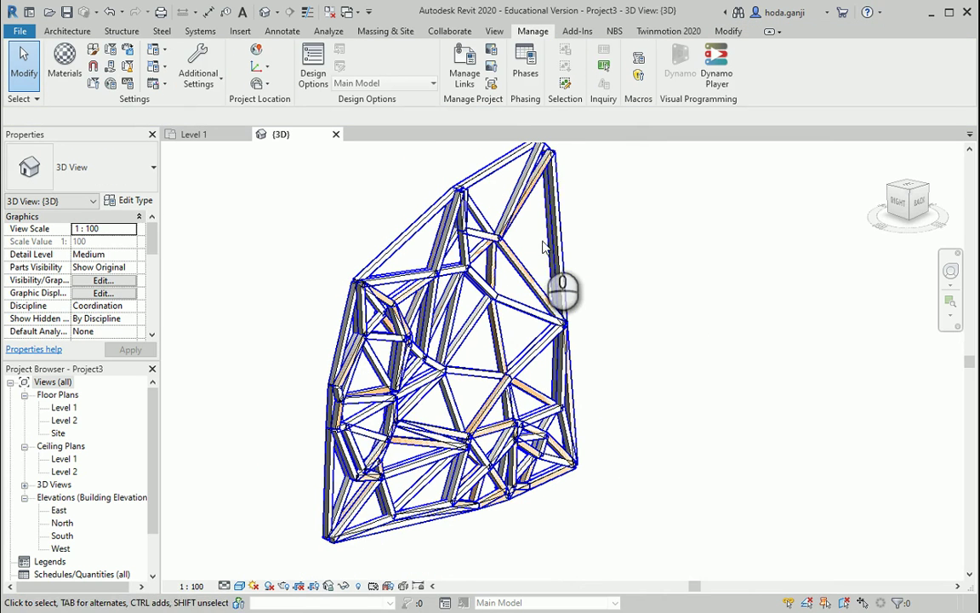
{"action": "left_click", "coordinate": [375, 532]}
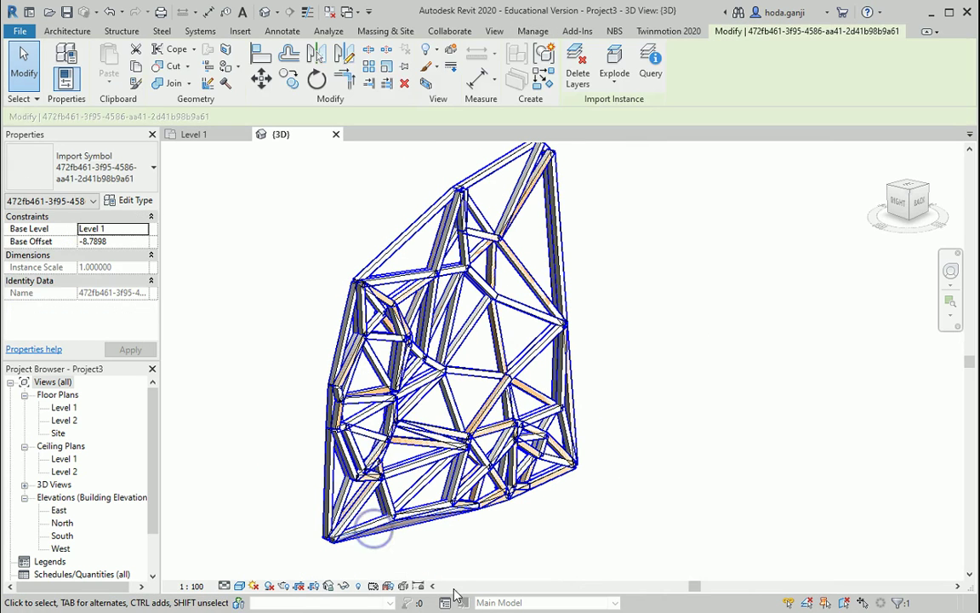
{"action": "left_click", "coordinate": [448, 529]}
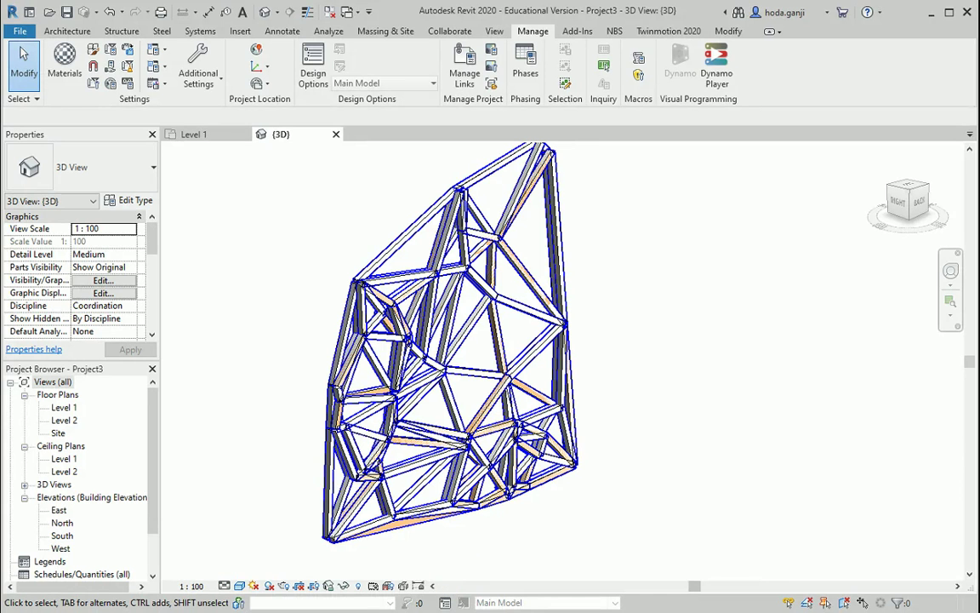
Switch to Dynamo and set the graph's run mode to Manual
{"action": "mouse_move", "coordinate": [542, 611]}
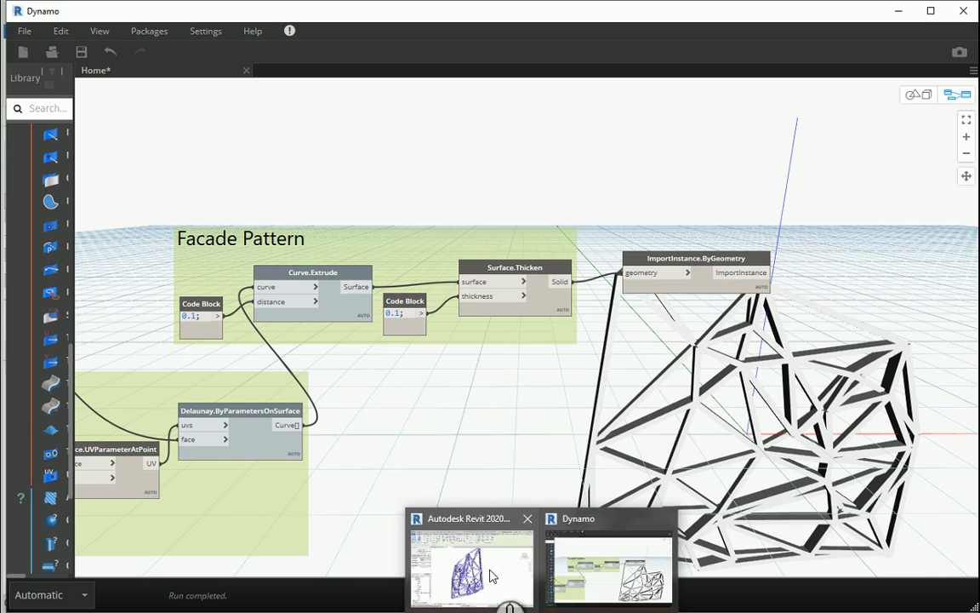
{"action": "left_click", "coordinate": [583, 577]}
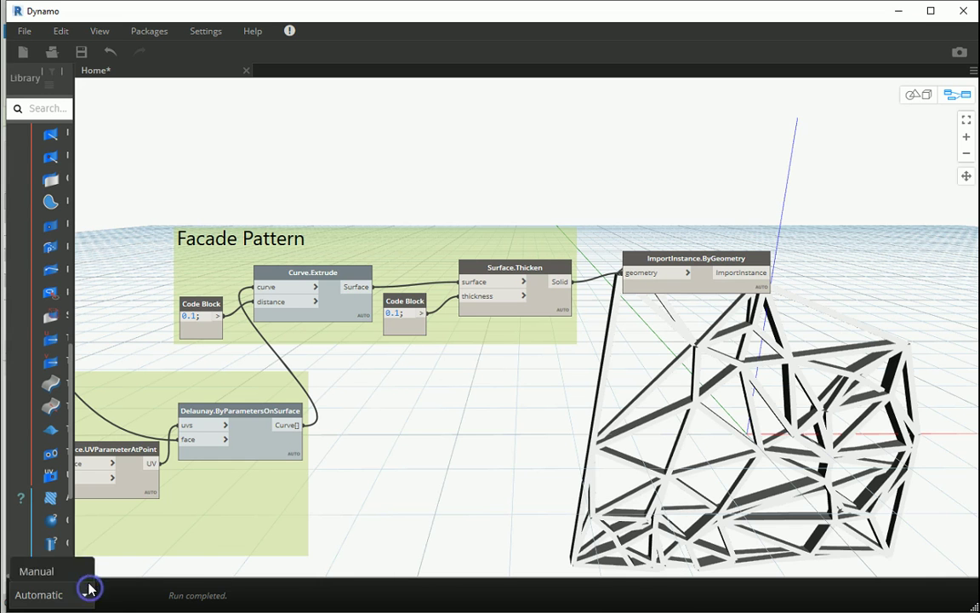
{"action": "left_click", "coordinate": [66, 518]}
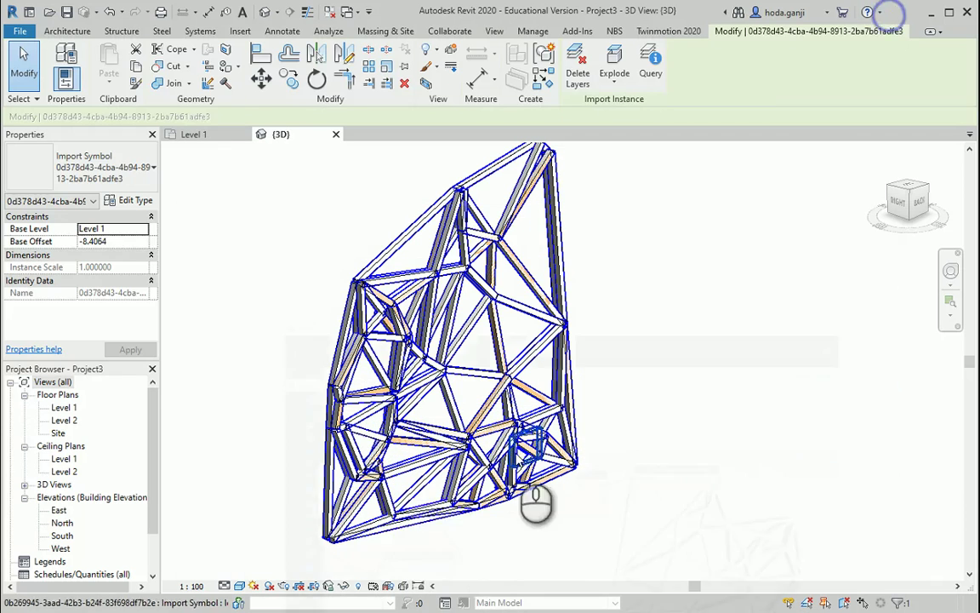
Return to Revit and select individual members along the facade's lower edge to examine their import symbols
{"action": "middle_click_drag", "start_coordinate": [517, 456], "coordinate": [487, 575], "text": "shift"}
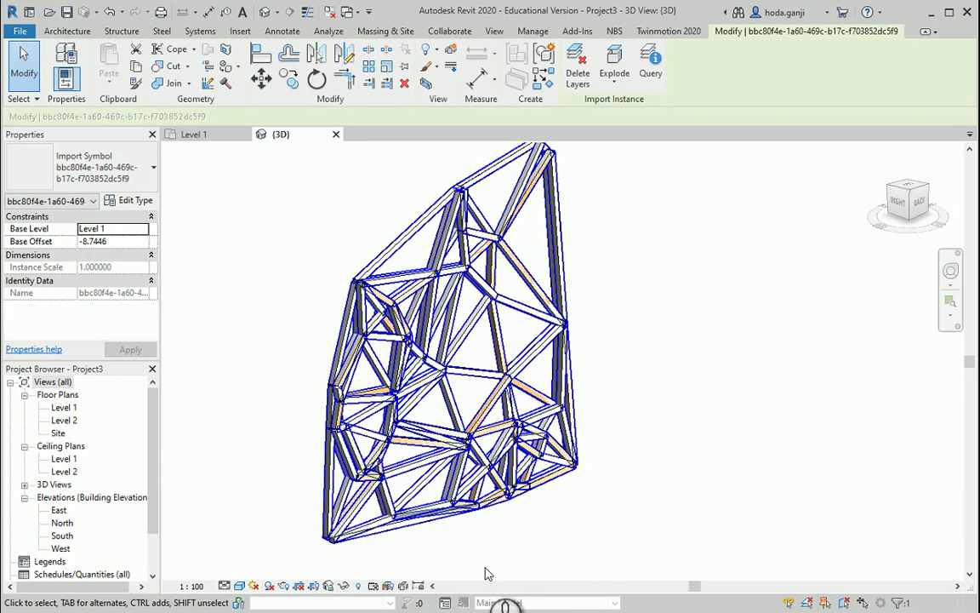
{"action": "left_click", "coordinate": [396, 544]}
{"action": "left_click", "coordinate": [398, 531]}
{"action": "left_click", "coordinate": [422, 534]}
{"action": "left_click", "coordinate": [386, 535]}
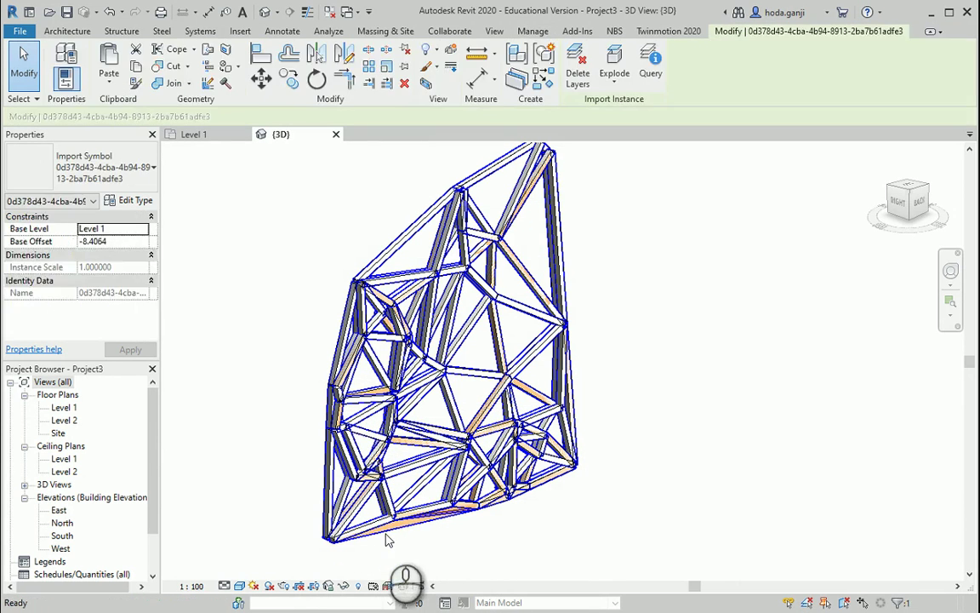
{"action": "left_click", "coordinate": [387, 538]}
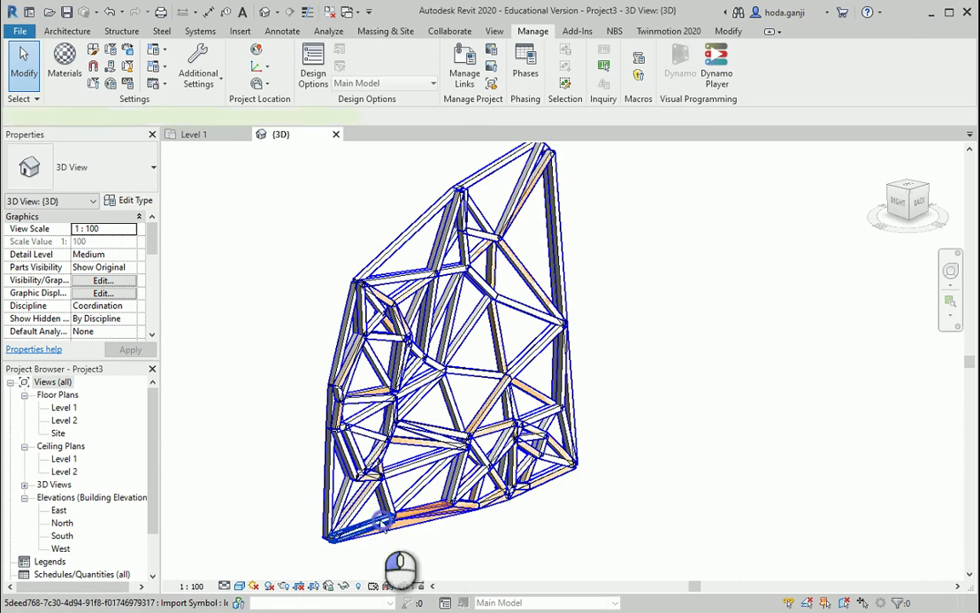
{"action": "scroll", "coordinate": [418, 549], "scroll_direction": "up", "scroll_amount": 3}
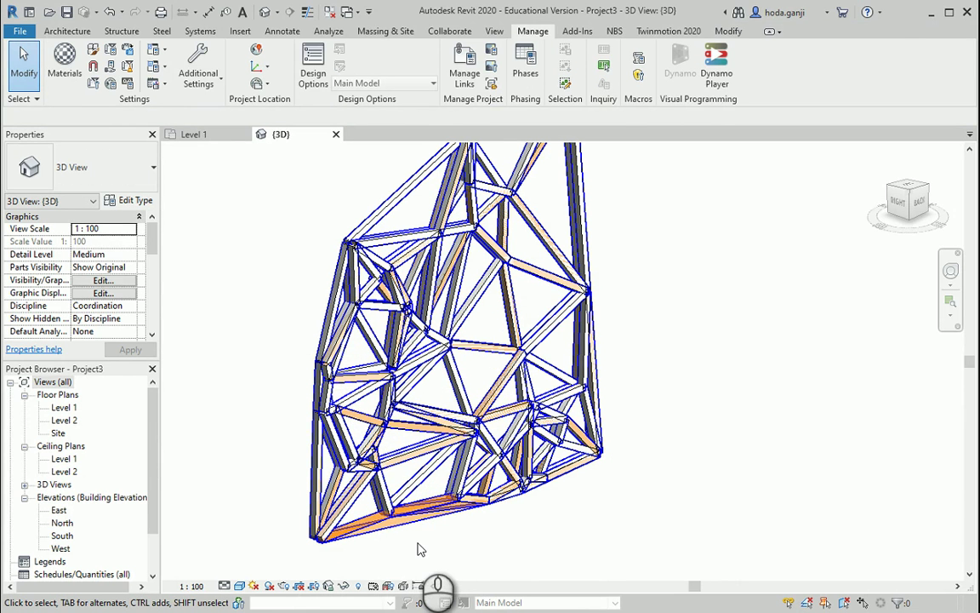
Review the imported object categories and one category's subcategory material in Object Styles, and return to Dynamo
{"action": "left_click", "coordinate": [95, 50]}
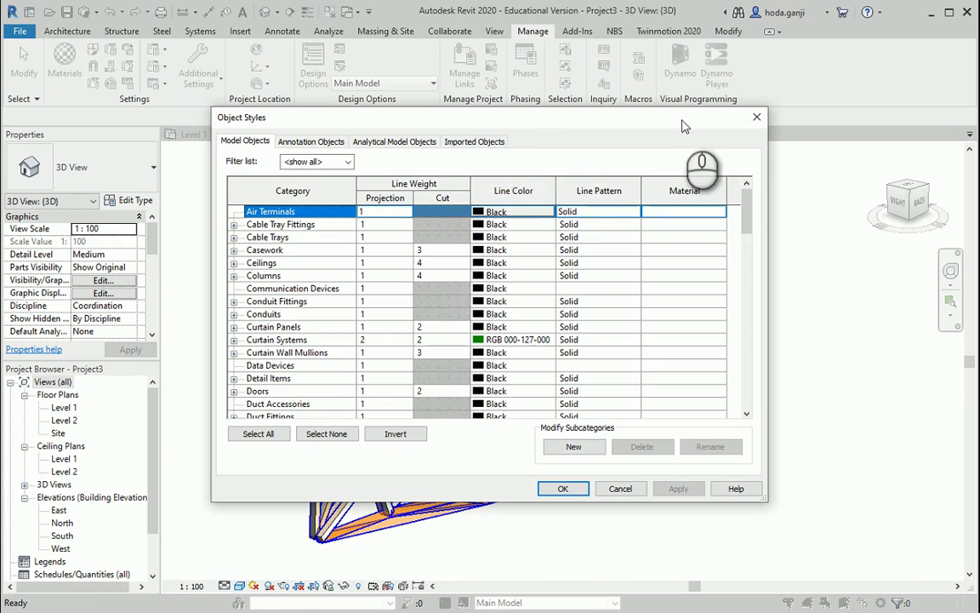
{"action": "left_click", "coordinate": [474, 141]}
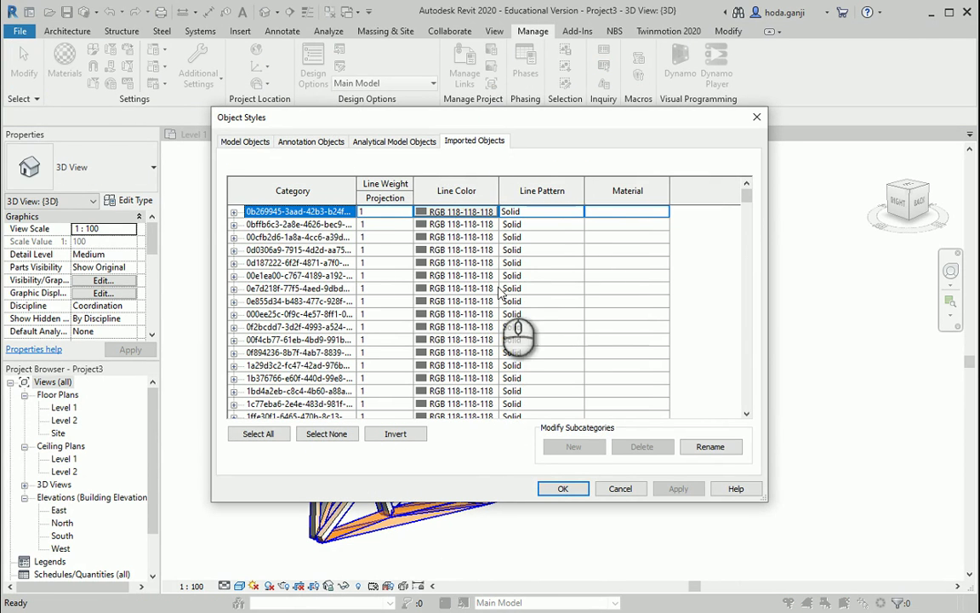
{"action": "left_click", "coordinate": [234, 224]}
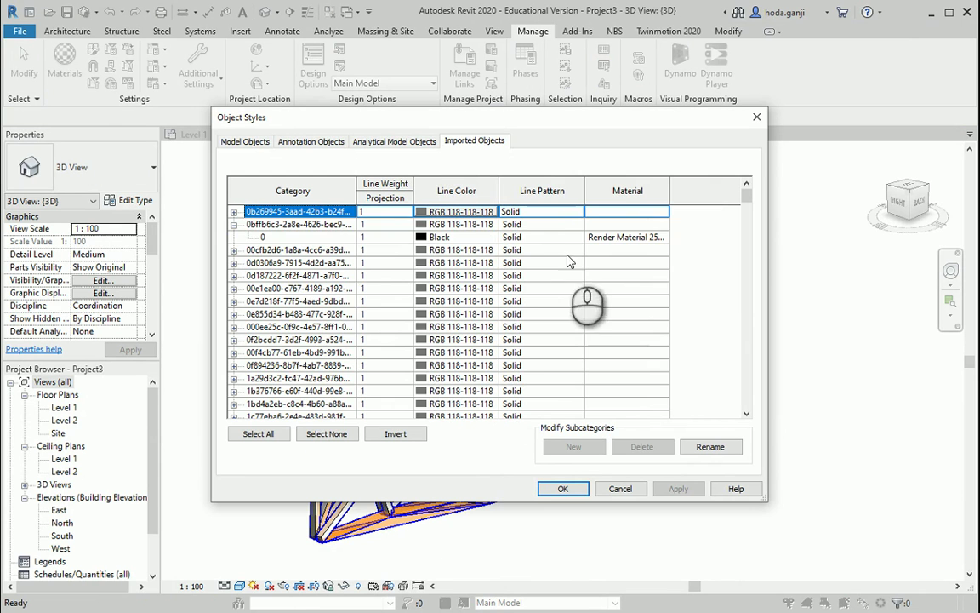
{"action": "left_click", "coordinate": [758, 119]}
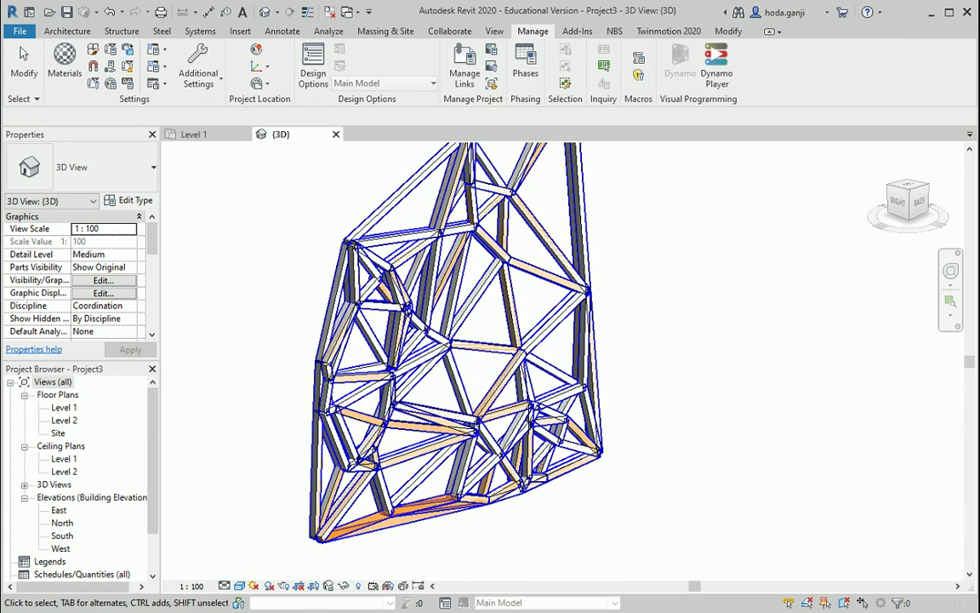
{"action": "left_click", "coordinate": [591, 577]}
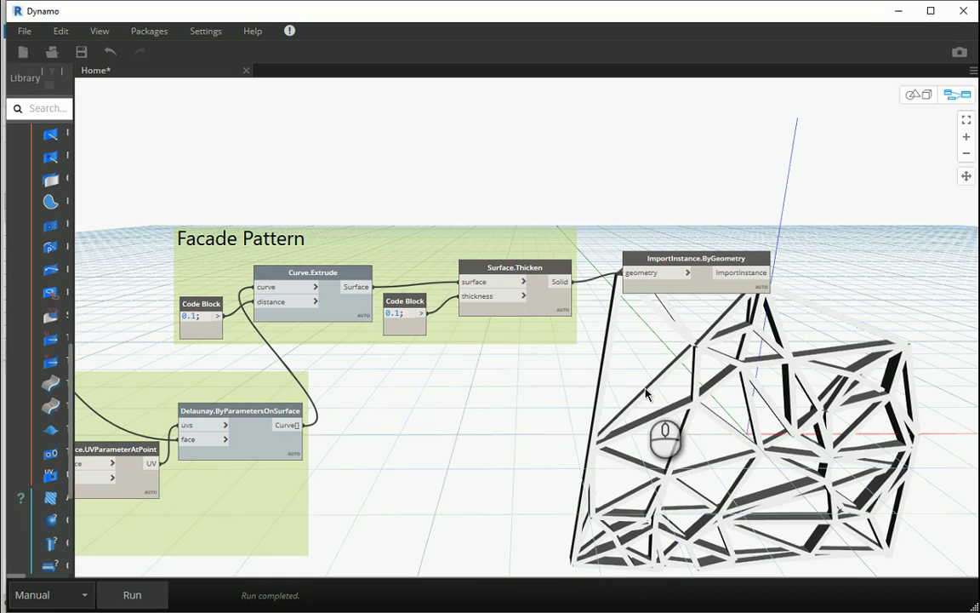